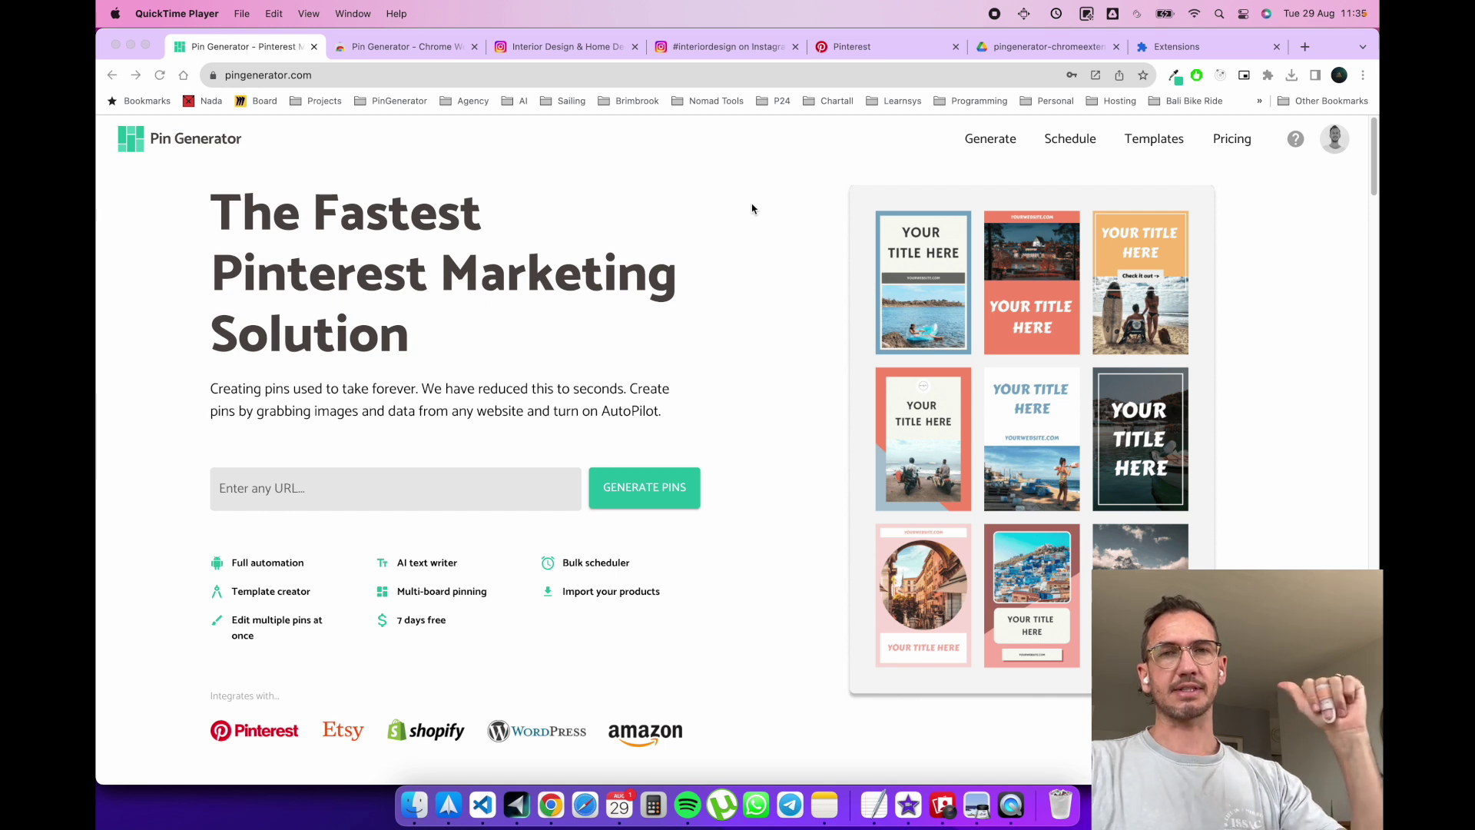
Review the Pin Generator Web Store listing down to Additional Information and back up
{"action": "left_click", "coordinate": [435, 50]}
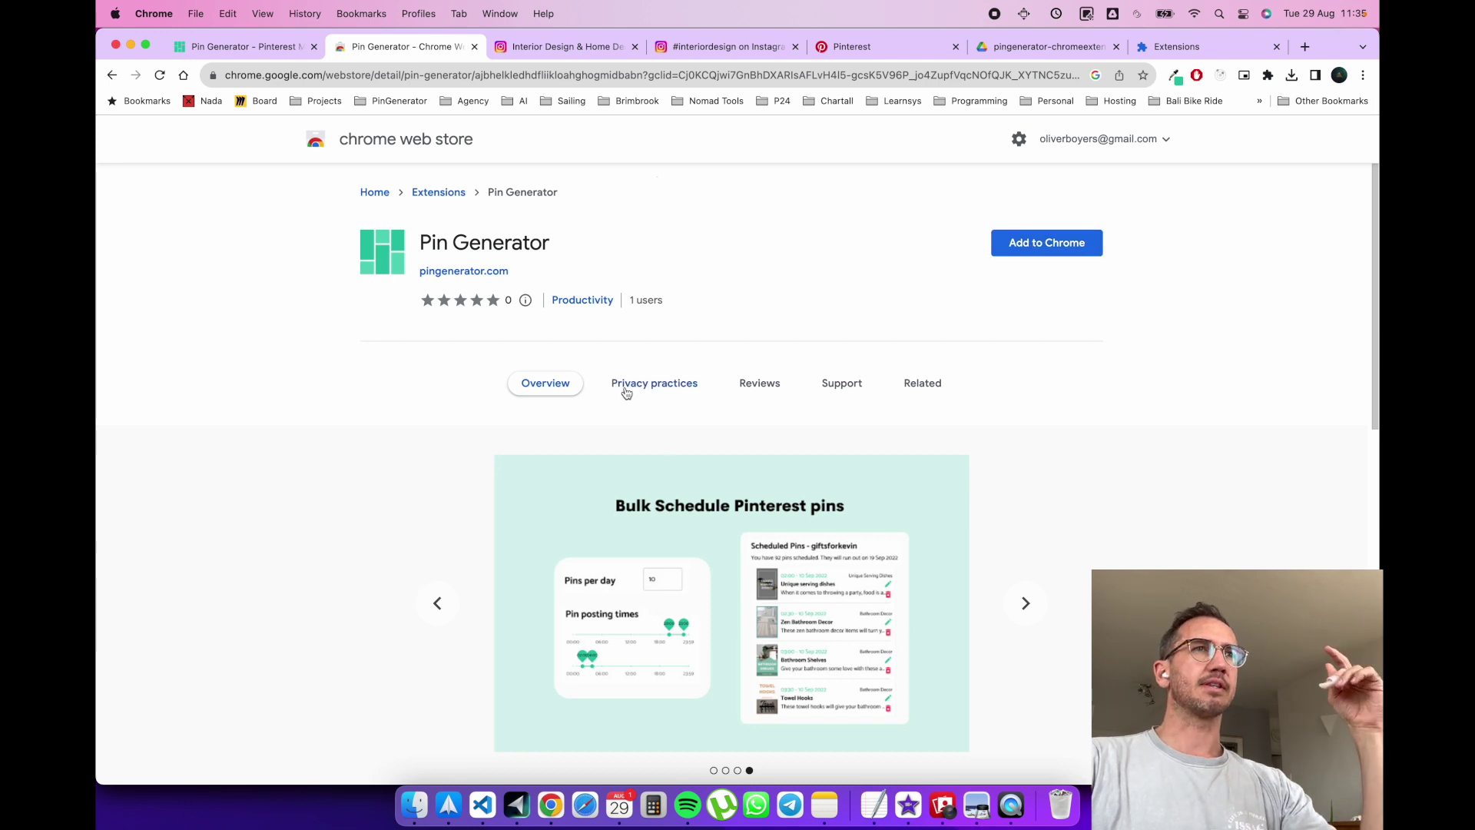
{"action": "scroll", "coordinate": [627, 394], "scroll_direction": "down", "scroll_amount": 7}
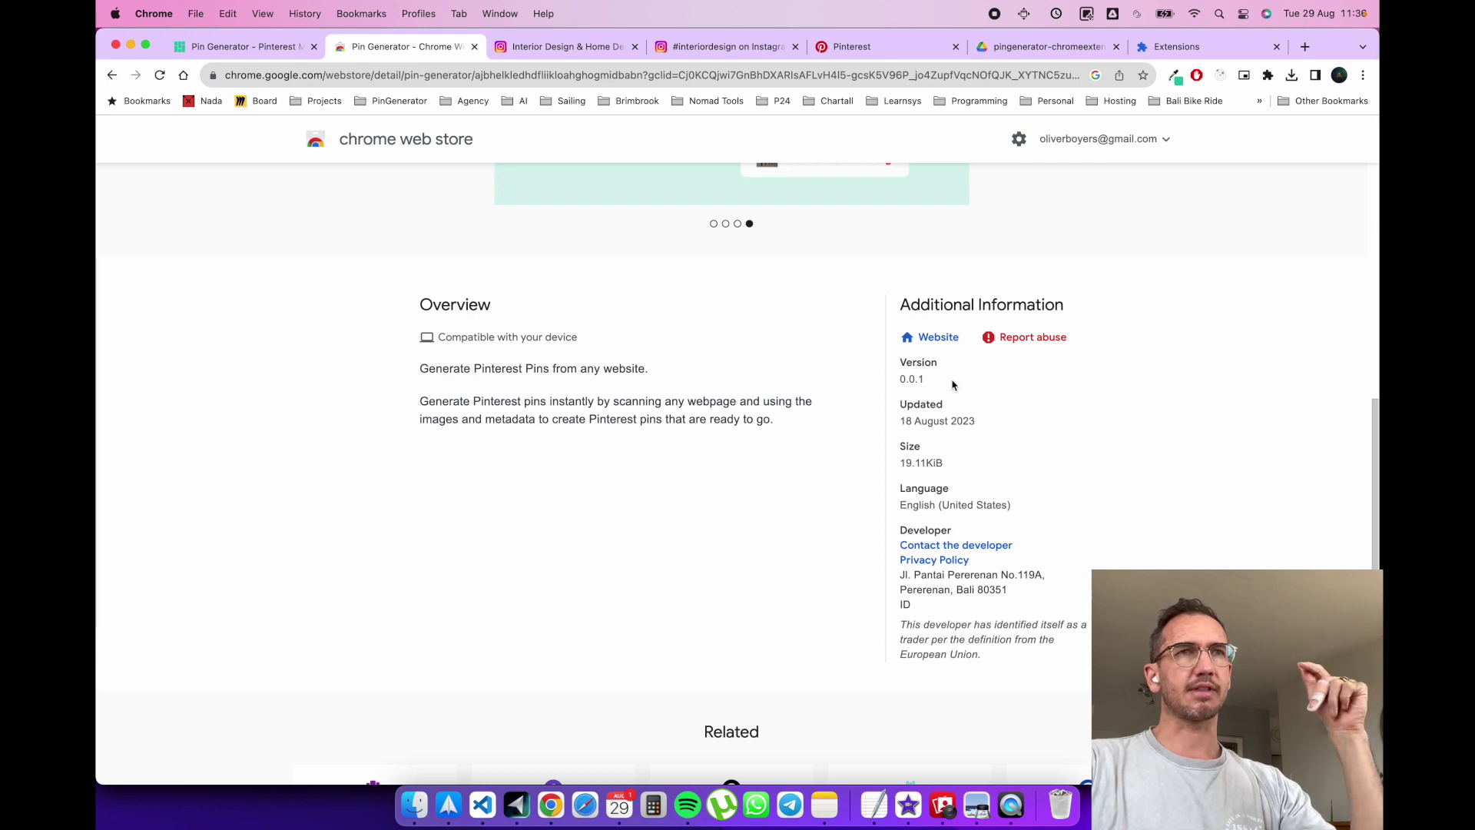
{"action": "scroll", "coordinate": [968, 369], "scroll_direction": "up", "scroll_amount": 7}
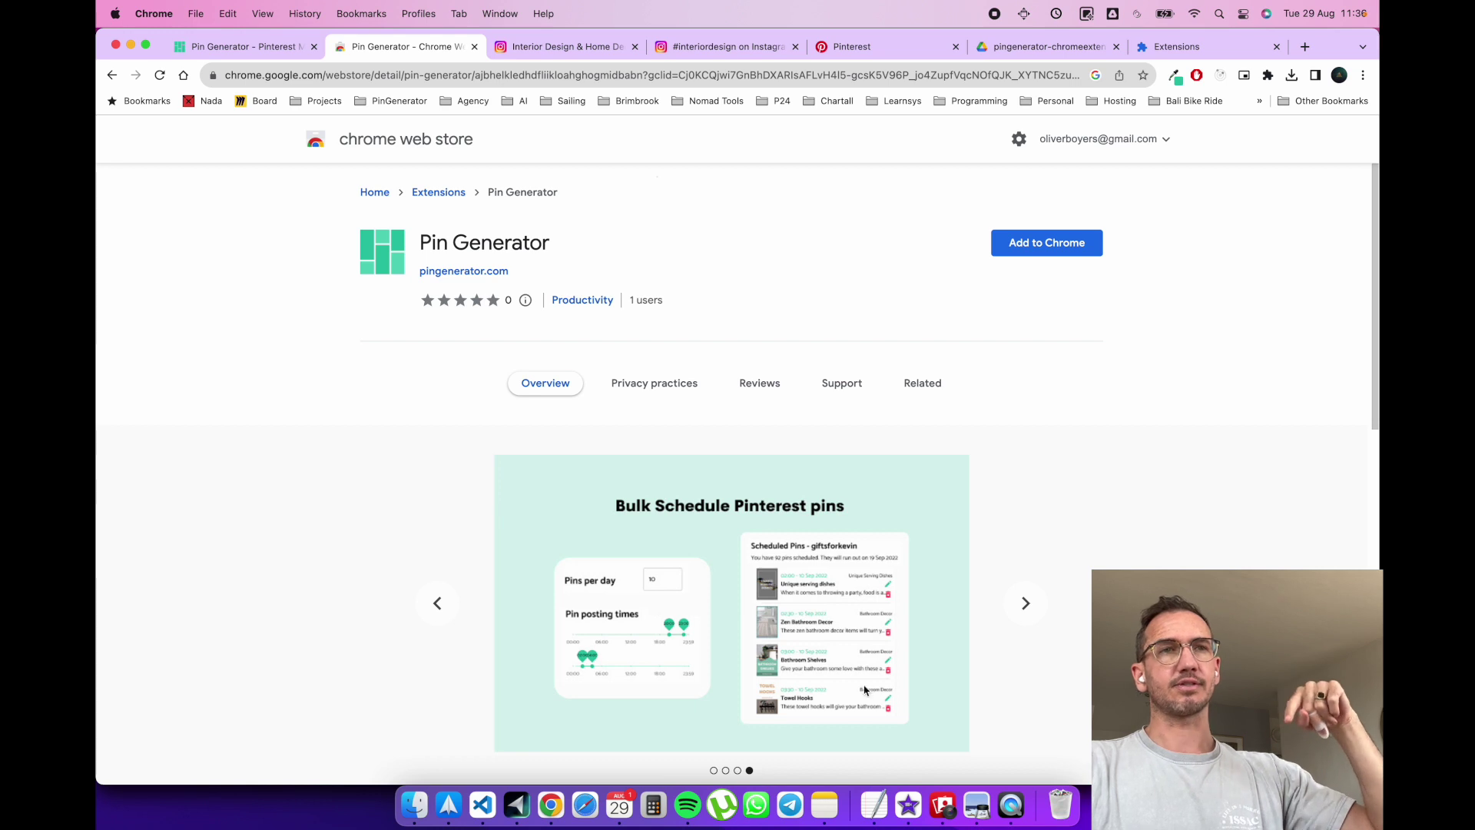
{"action": "left_click", "coordinate": [875, 806]}
Copy the Drive link from the TextEdit note and load it in the Drive tab
{"action": "left_click", "coordinate": [1282, 554]}
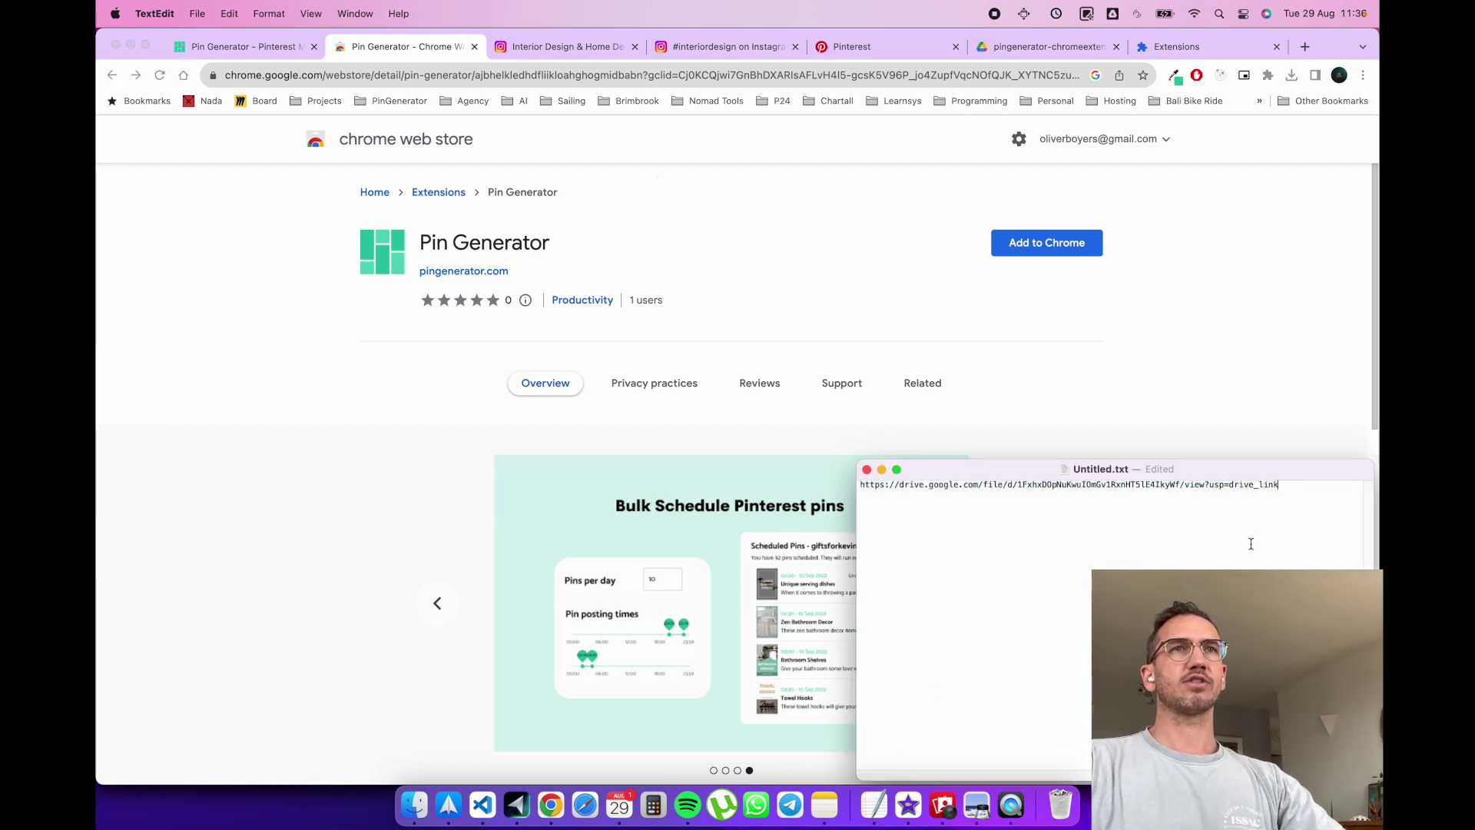
{"action": "key", "text": "super+a"}
{"action": "key", "text": "super+c"}
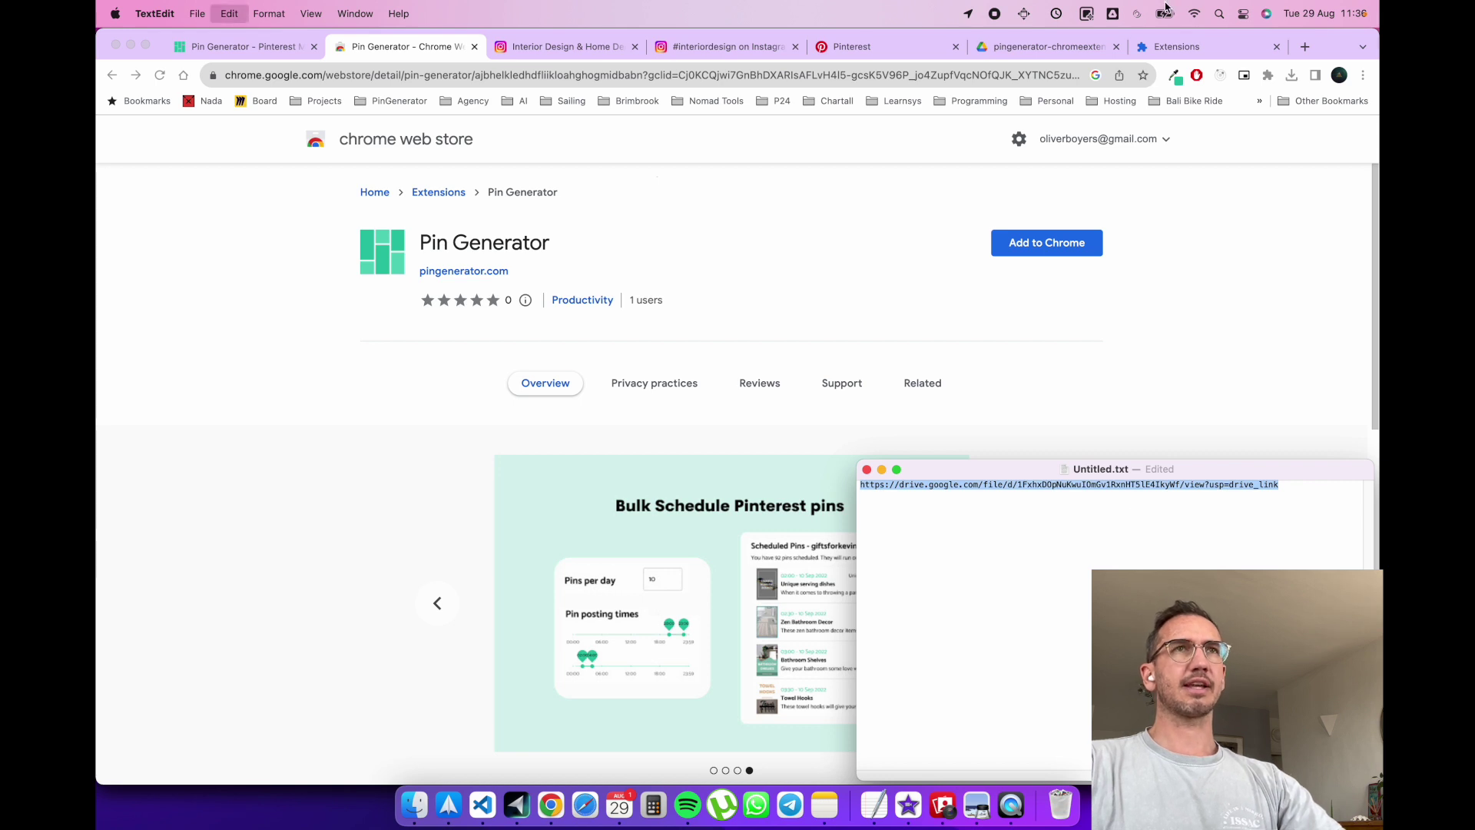
{"action": "left_click", "coordinate": [1043, 47]}
{"action": "left_click", "coordinate": [894, 74]}
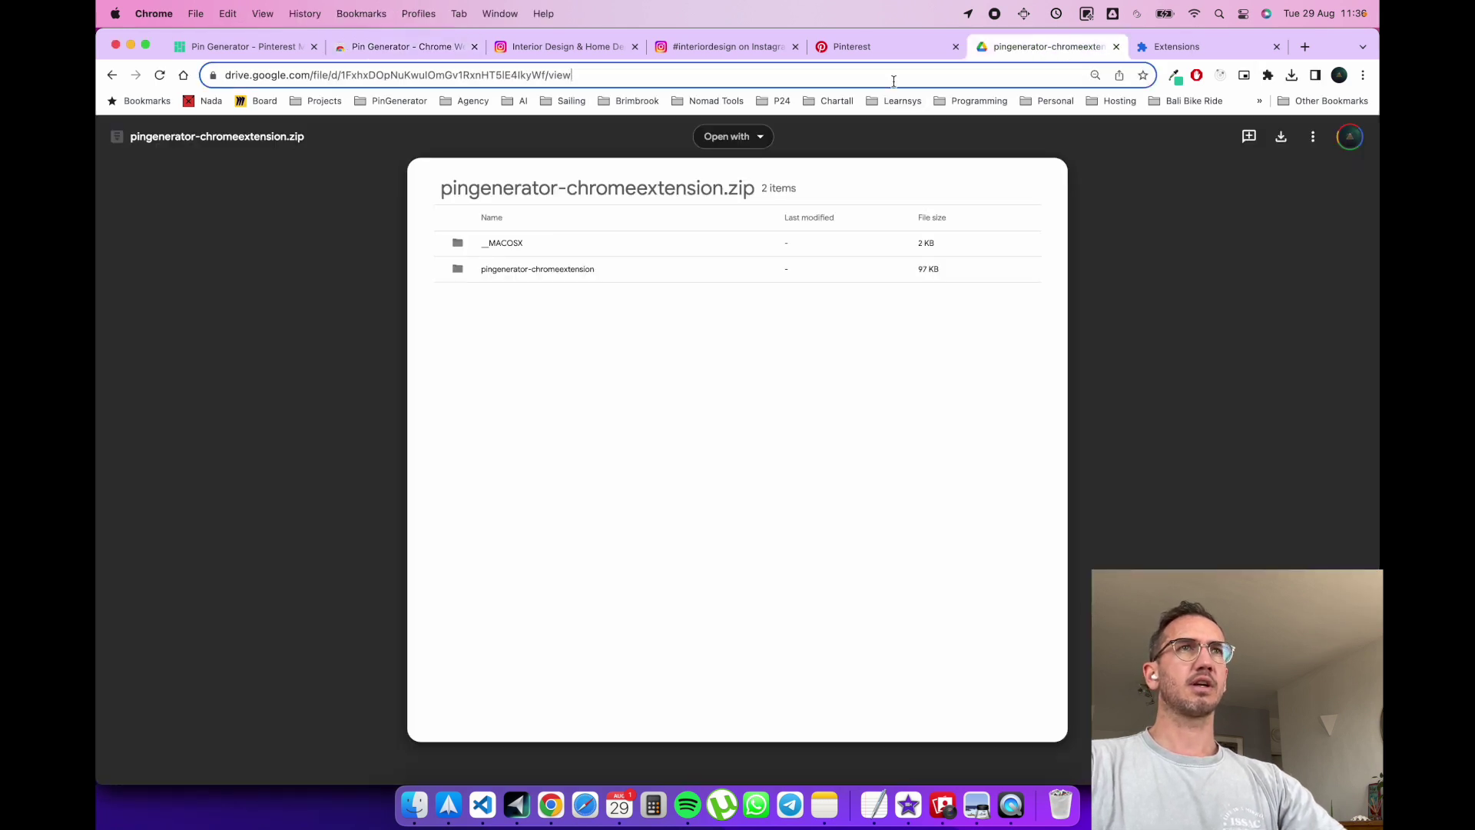
{"action": "key", "text": "super+v"}
{"action": "key", "text": "Return"}
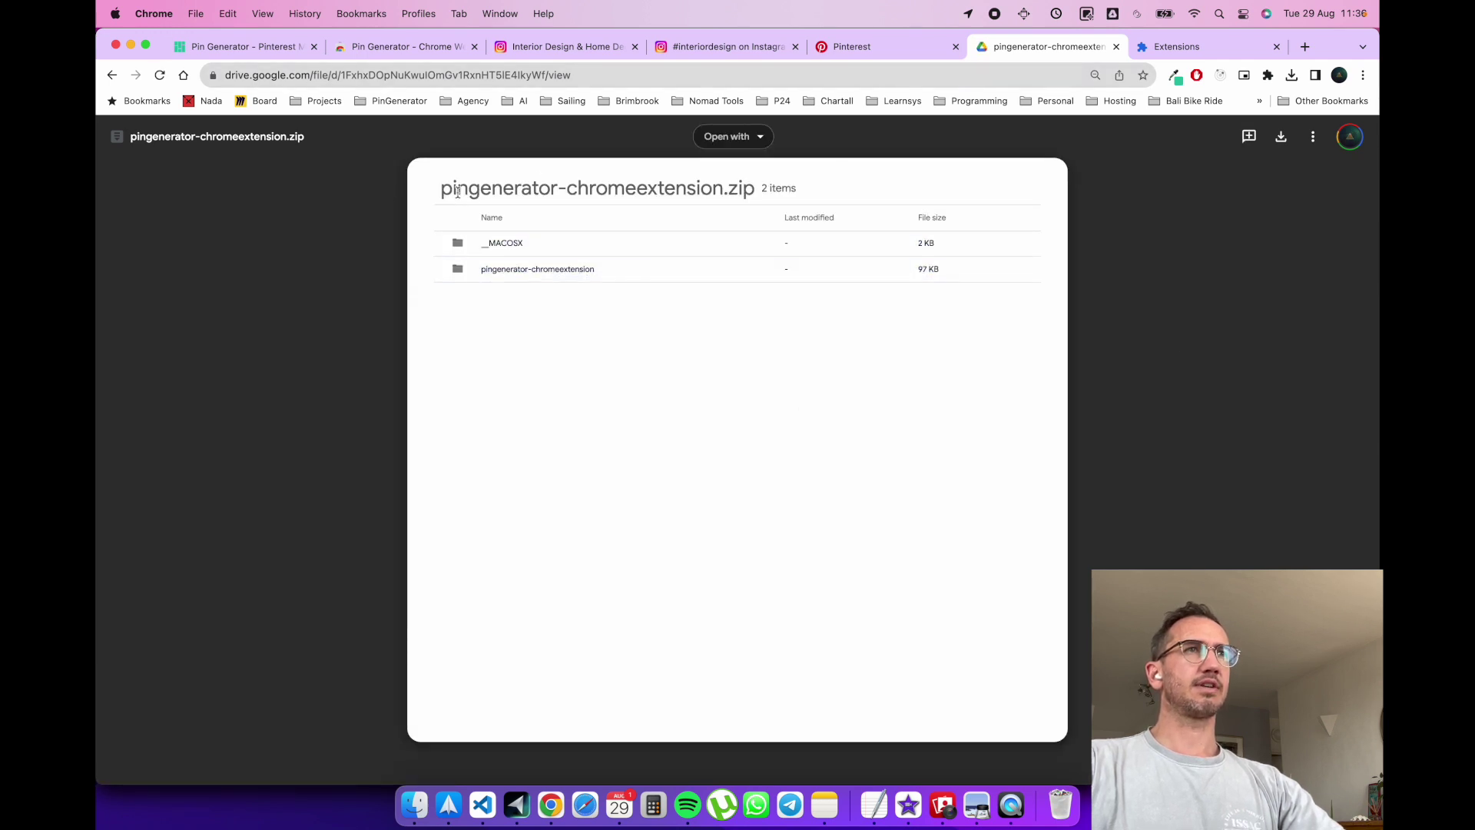
Download pingenerator-chromeextension.zip and save it to the Desktop
{"action": "left_click_drag", "start_coordinate": [442, 191], "coordinate": [749, 190]}
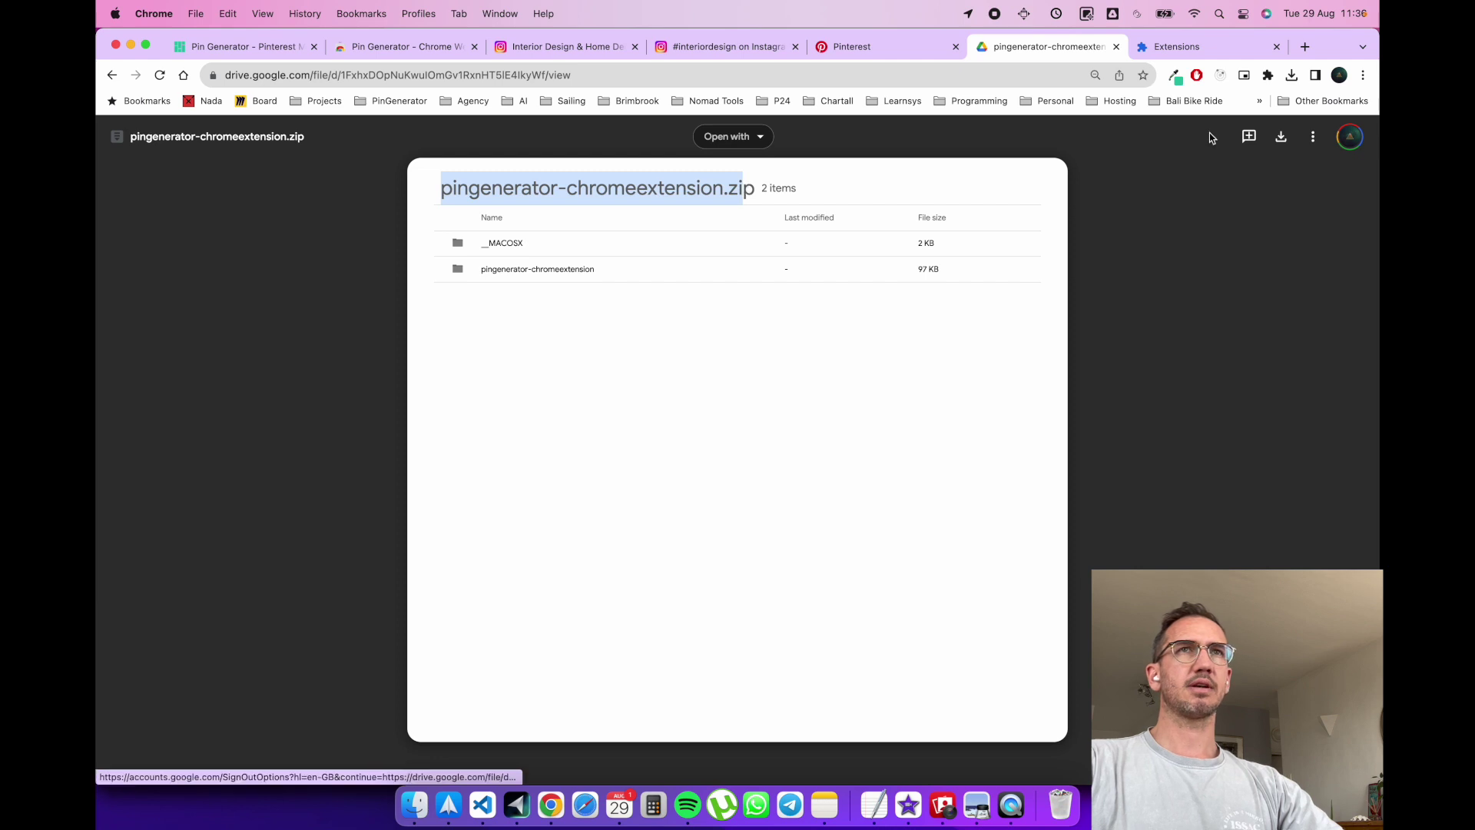
{"action": "left_click", "coordinate": [1277, 138]}
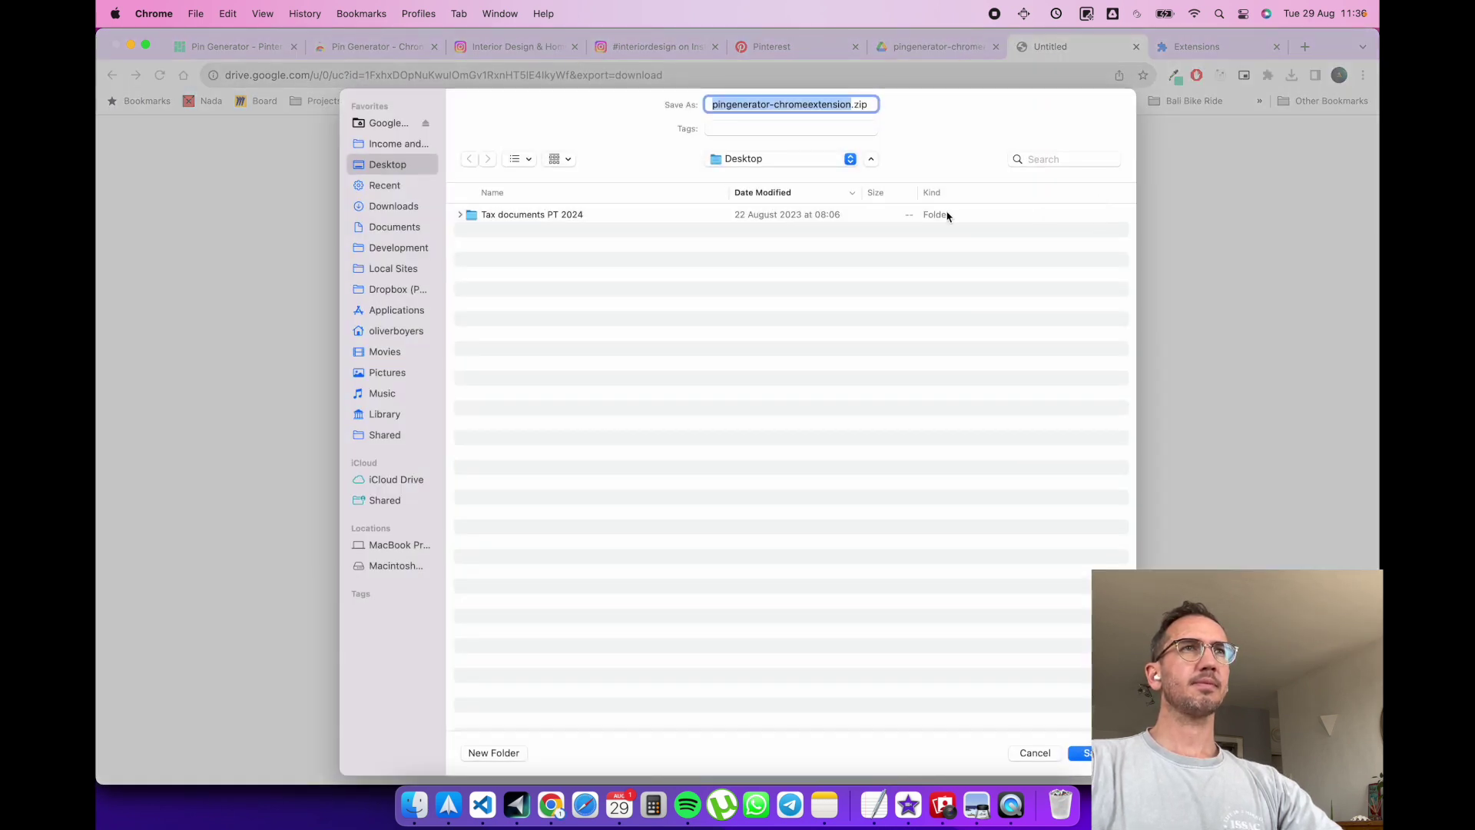
{"action": "key", "text": "Return"}
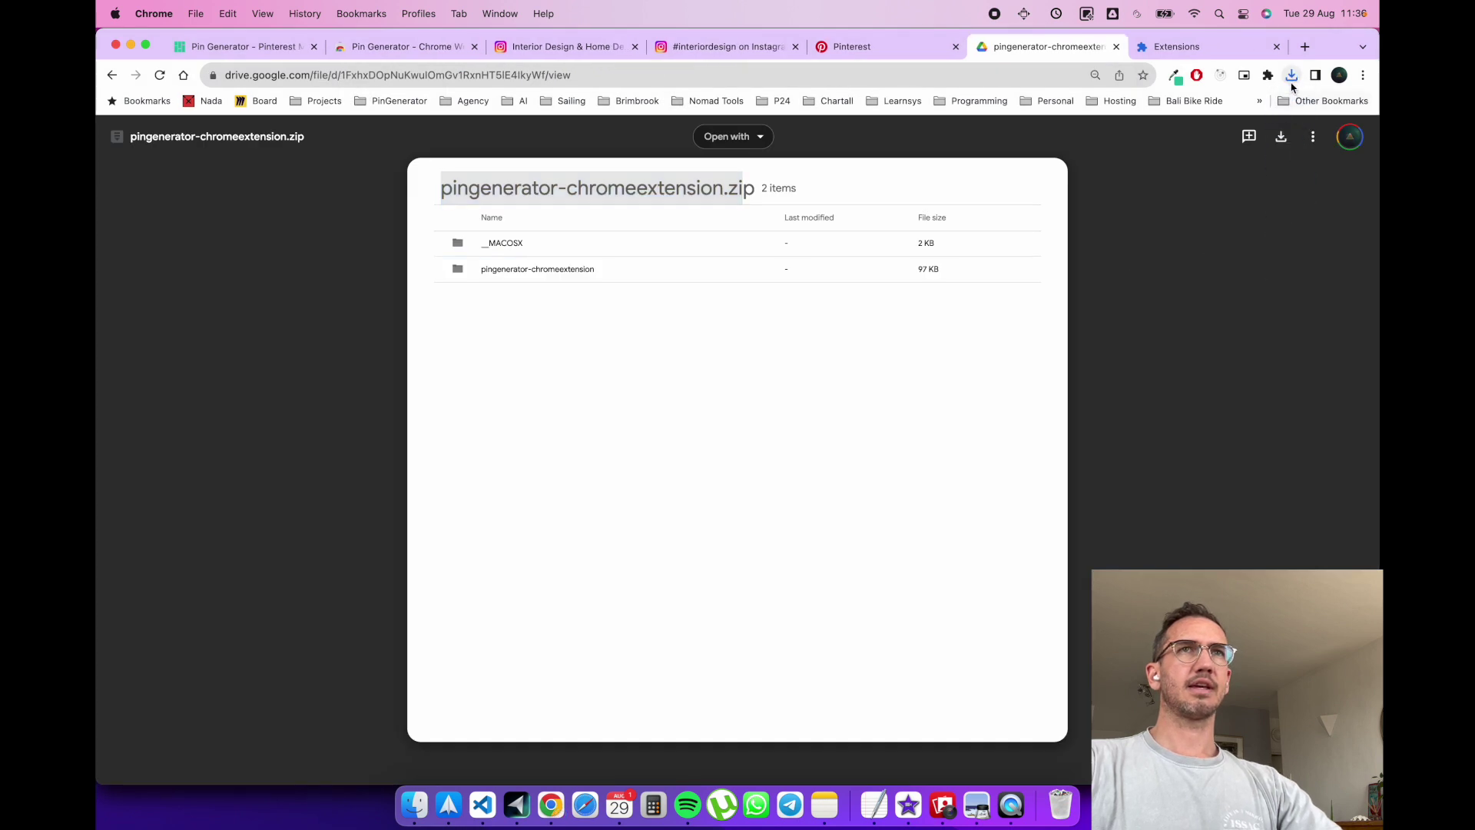
{"action": "left_click", "coordinate": [1293, 76]}
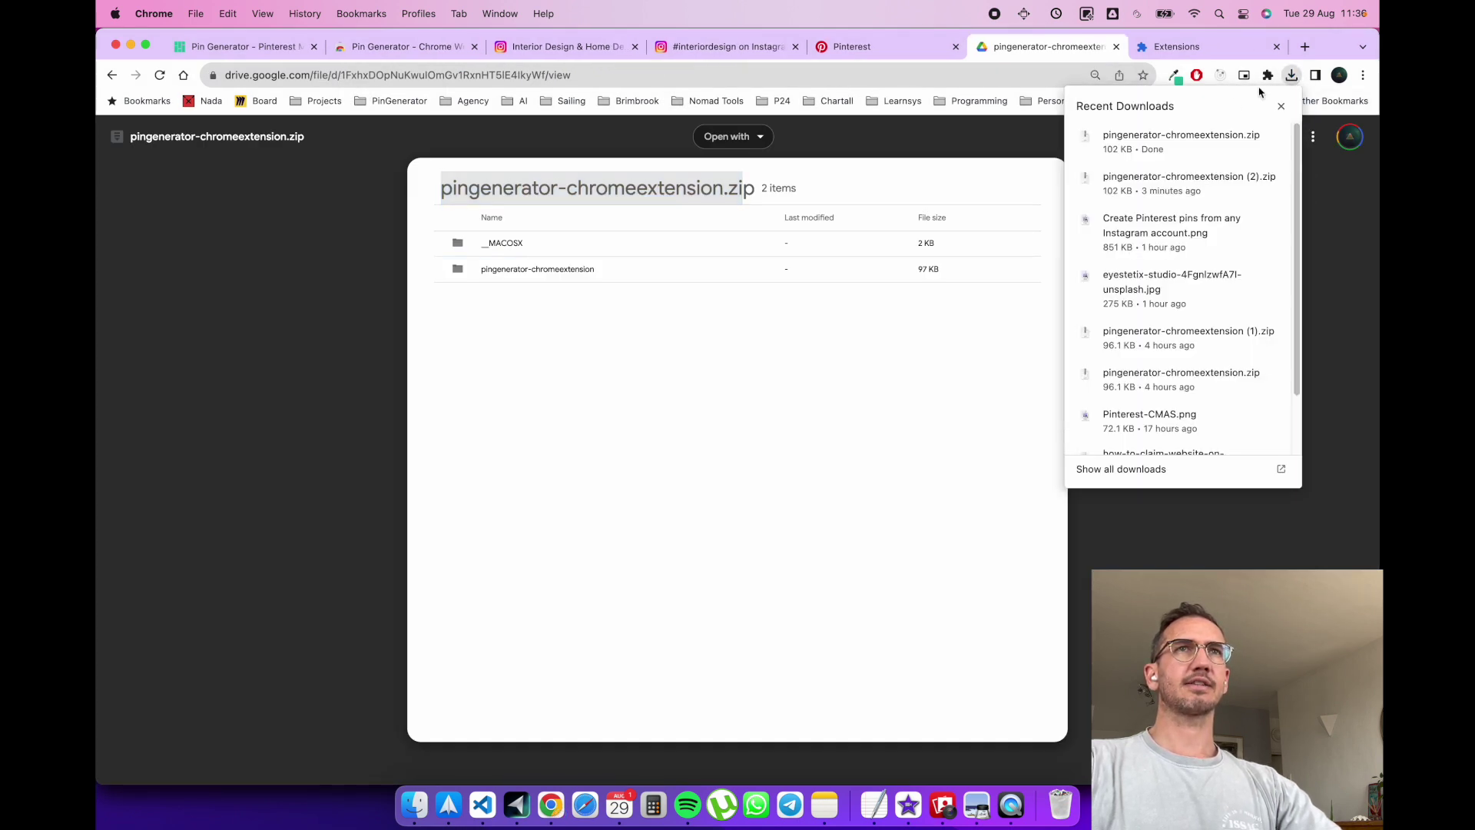
Show the download in Finder, select the pingenerator-chromeextension folder, and return to chrome://extensions
{"action": "left_click", "coordinate": [1175, 142]}
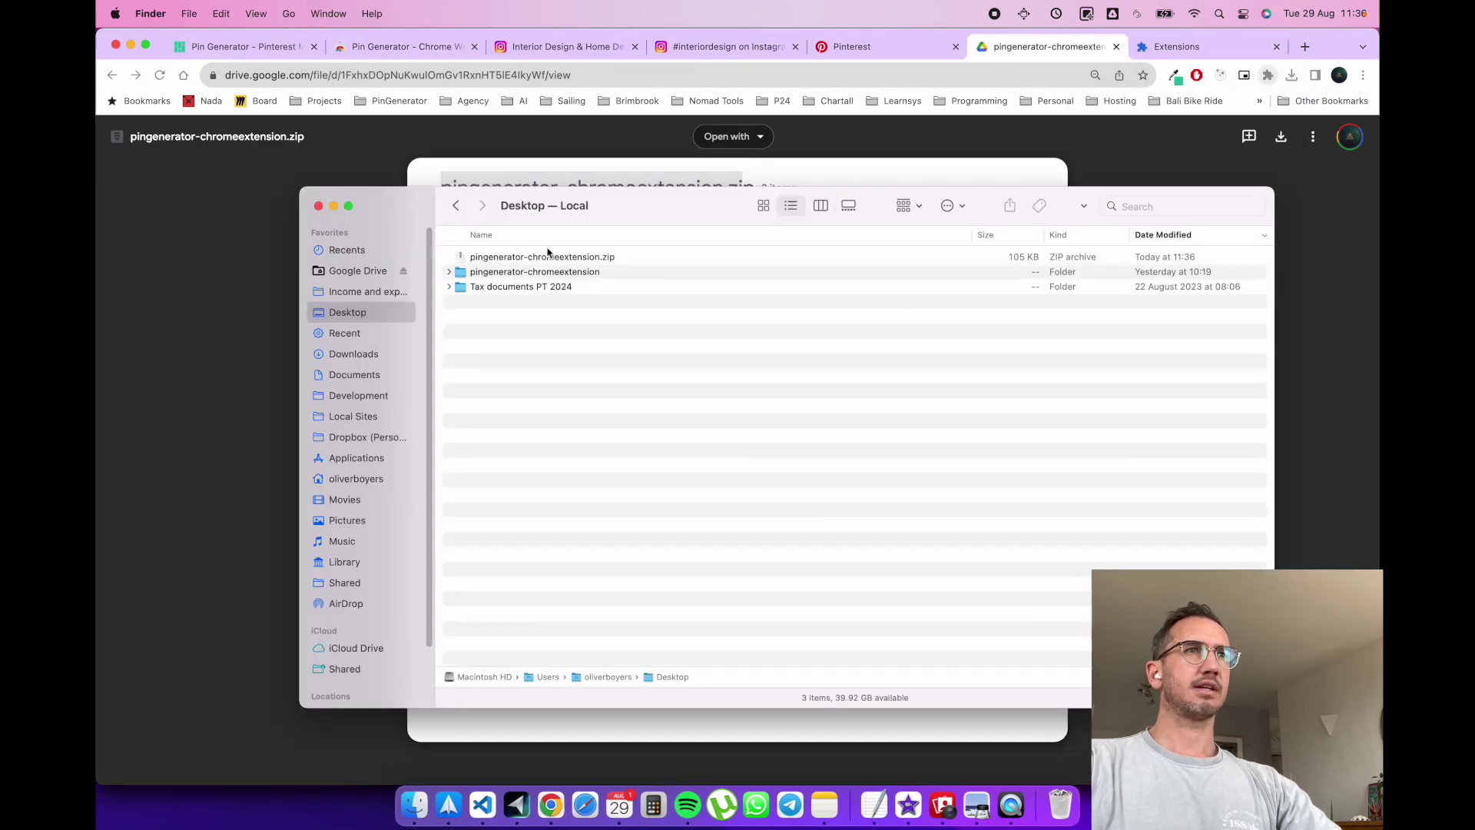
{"action": "left_click", "coordinate": [548, 255]}
{"action": "left_click", "coordinate": [539, 274]}
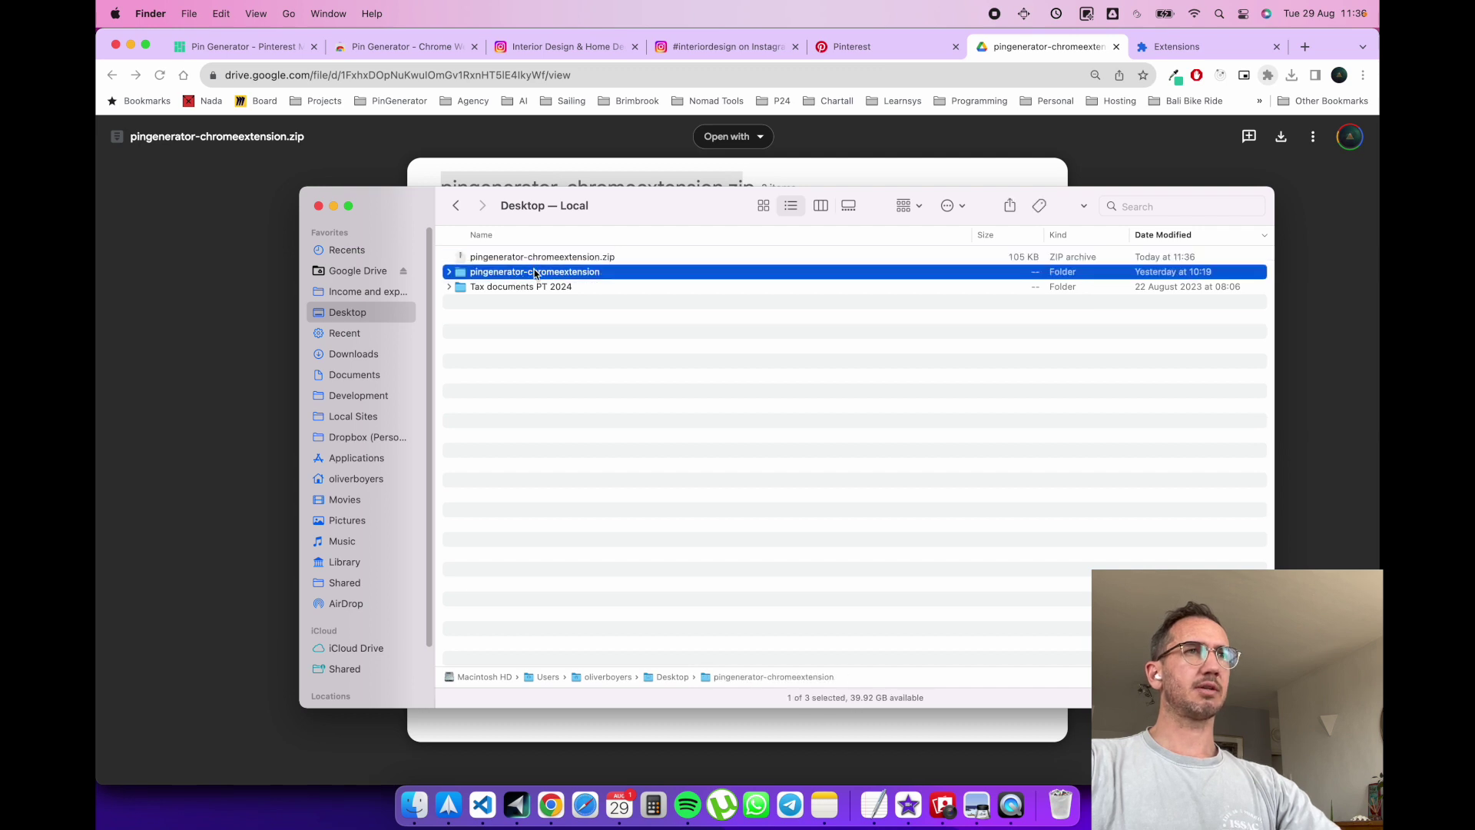
{"action": "left_click", "coordinate": [1049, 132]}
{"action": "key", "text": "ctrl+Tab"}
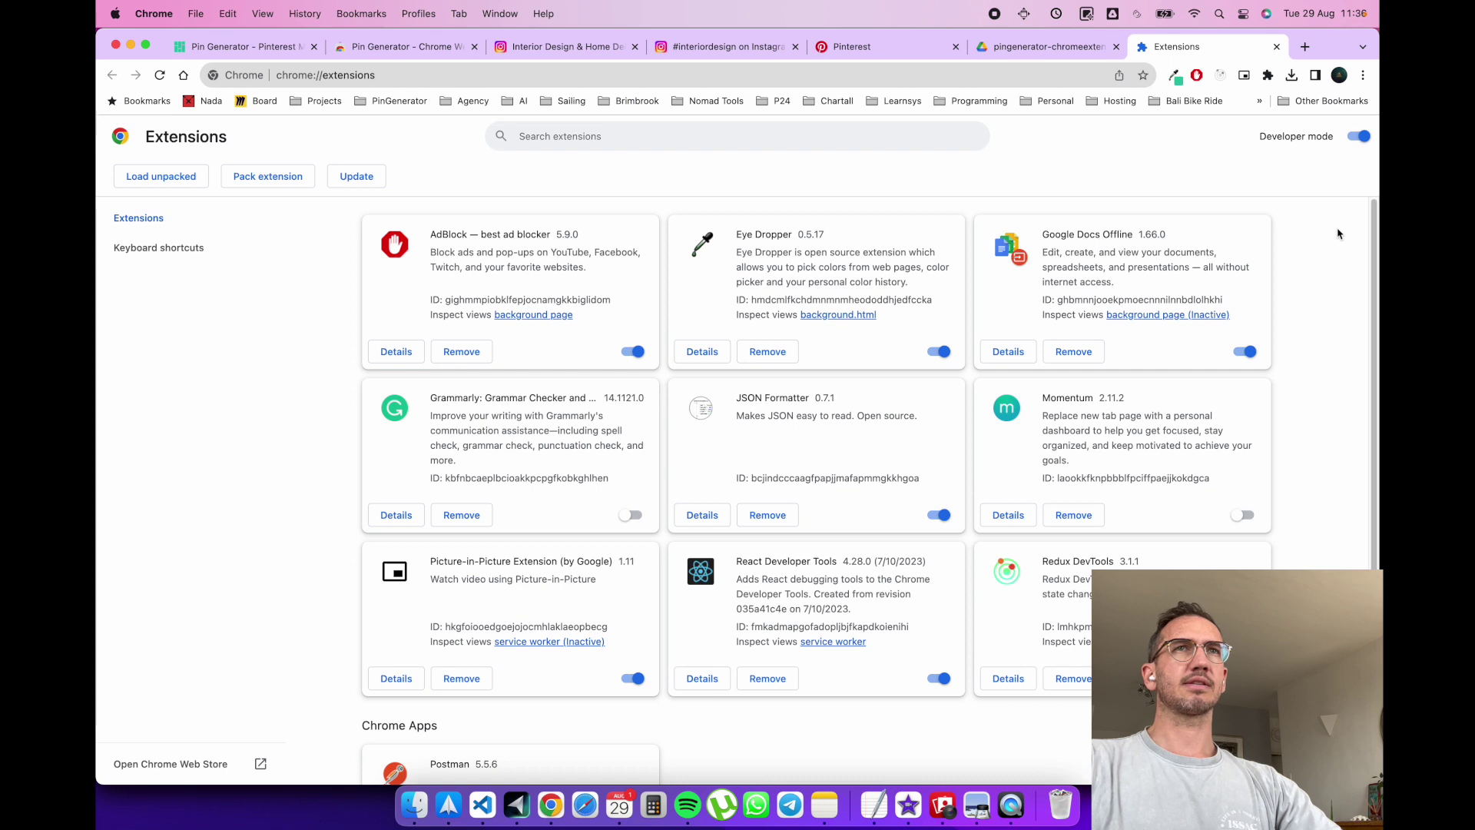
Load the unpacked pingenerator-chromeextension folder from the Desktop as a Chrome extension
{"action": "left_click", "coordinate": [1268, 76]}
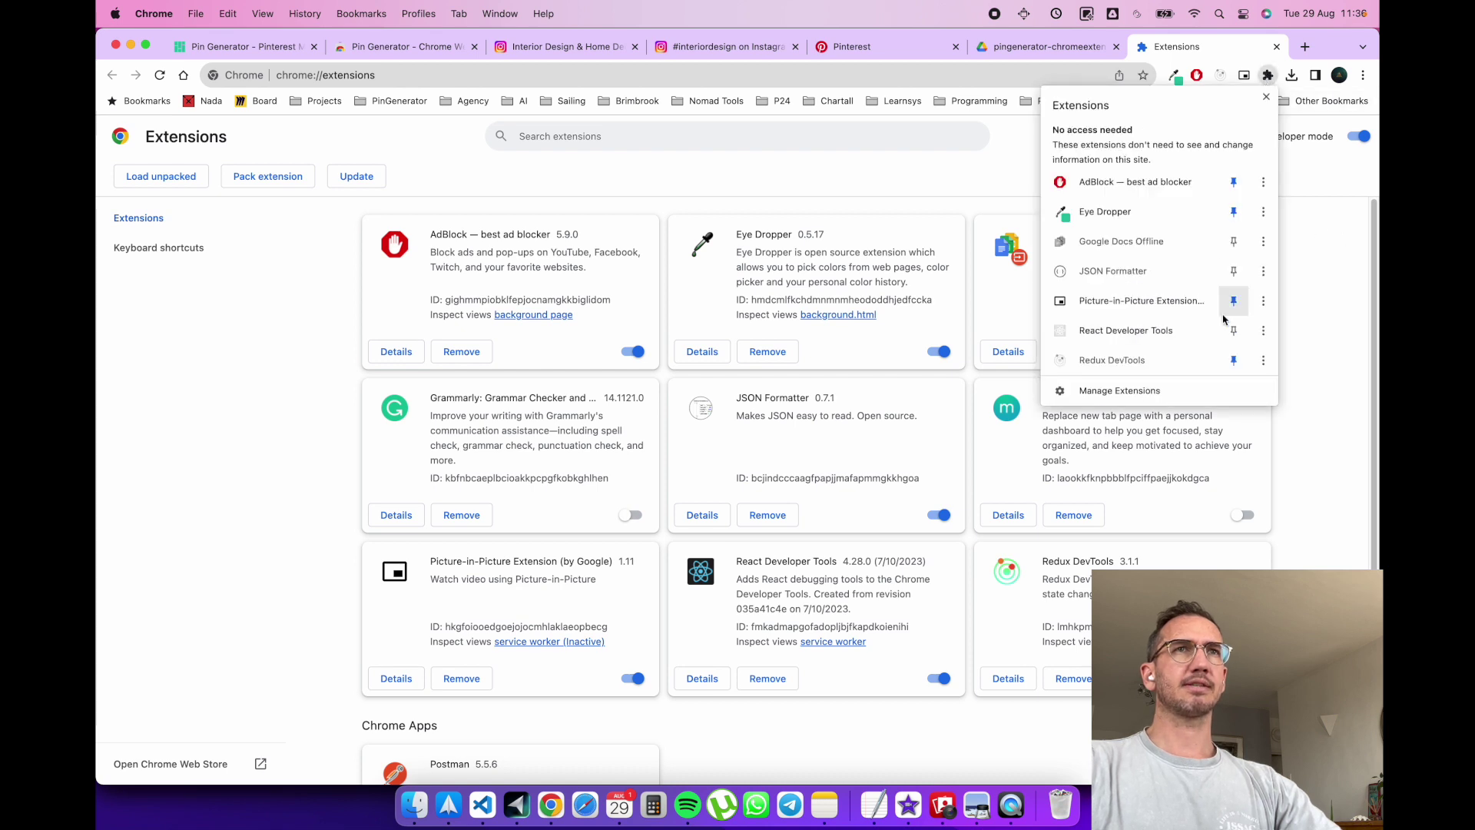
{"action": "left_click", "coordinate": [1172, 396]}
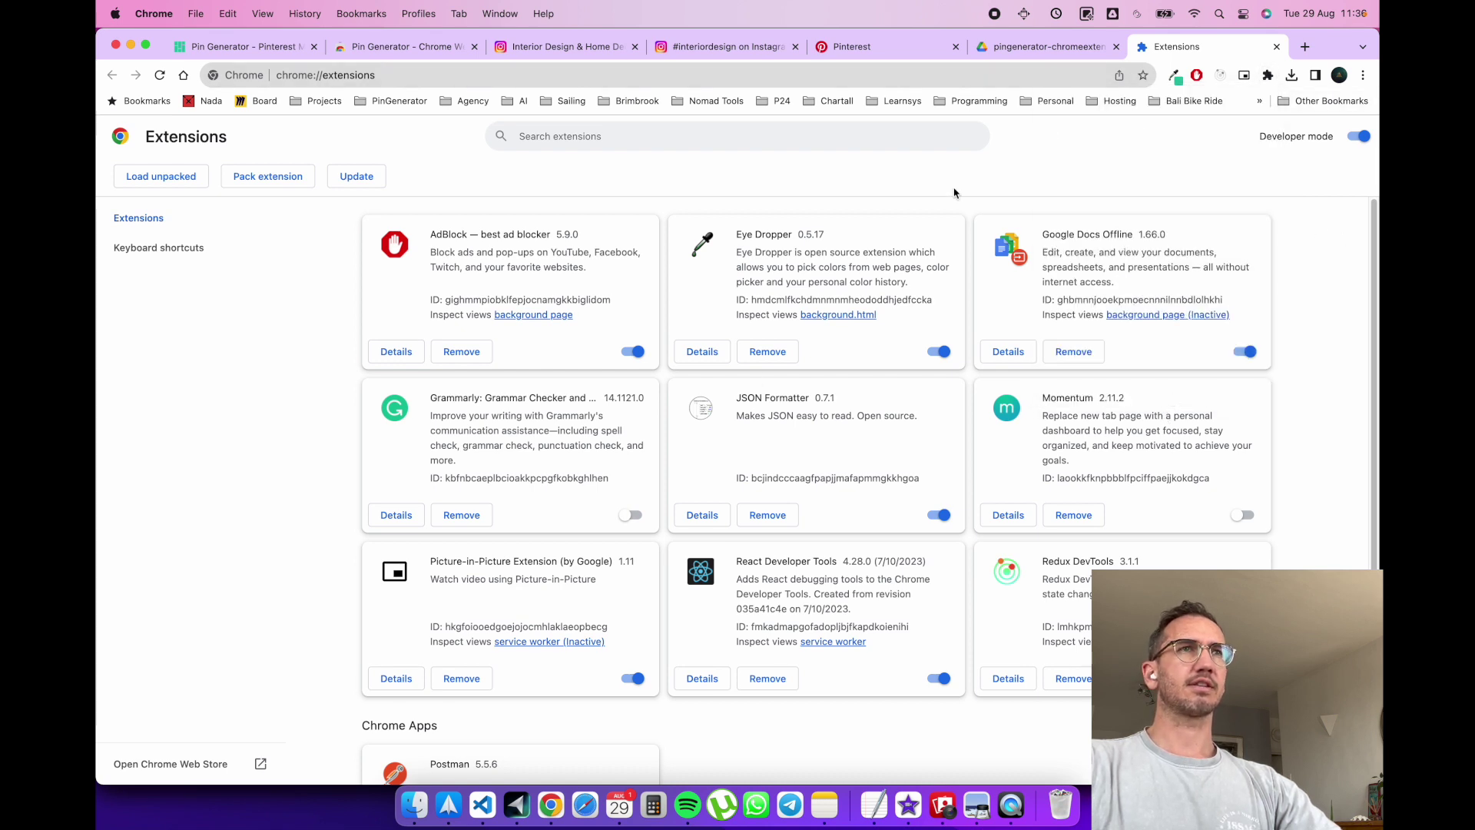
{"action": "left_click", "coordinate": [190, 176]}
{"action": "left_click", "coordinate": [261, 185]}
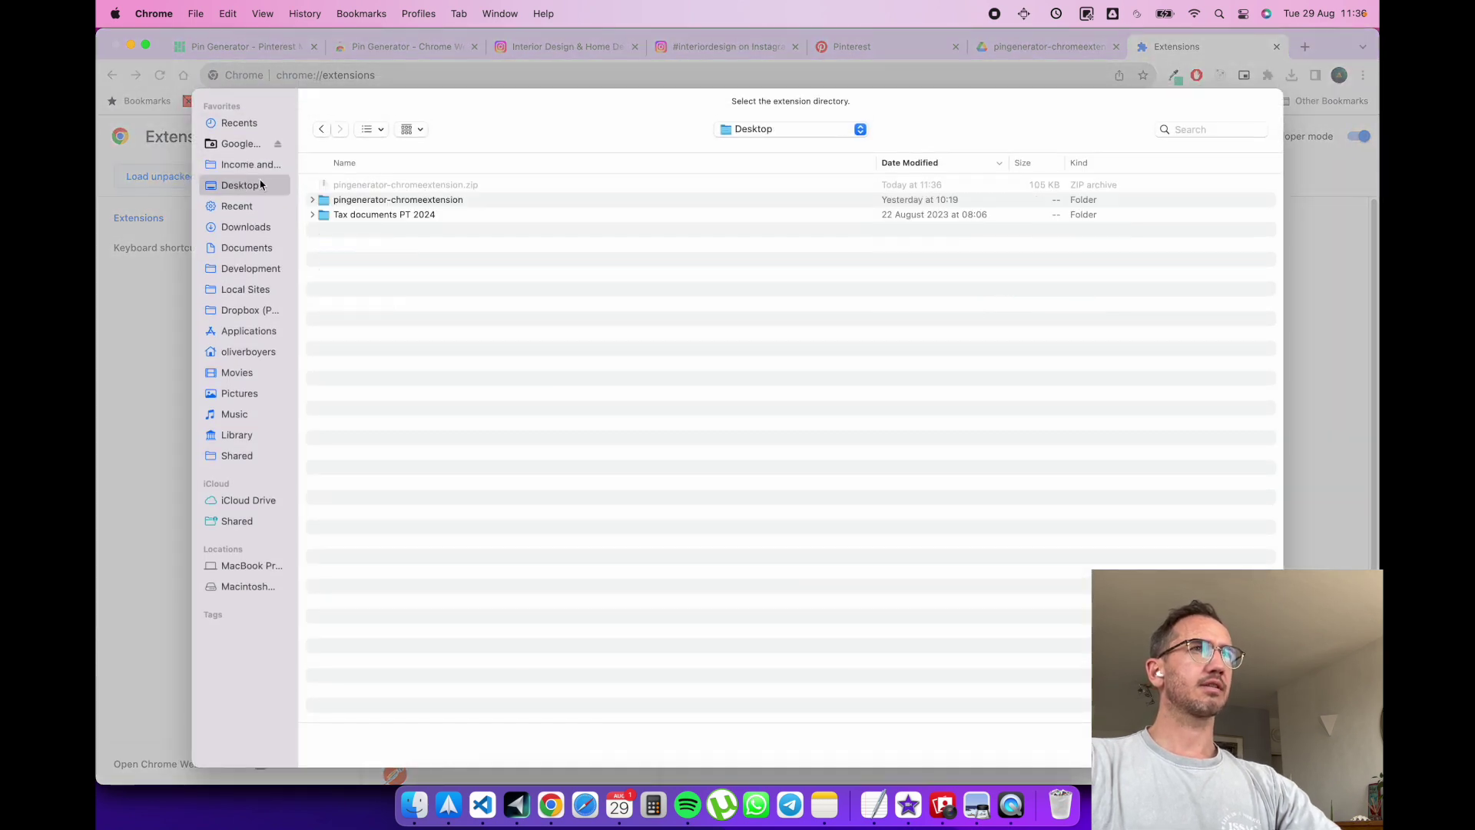
{"action": "left_click", "coordinate": [397, 202]}
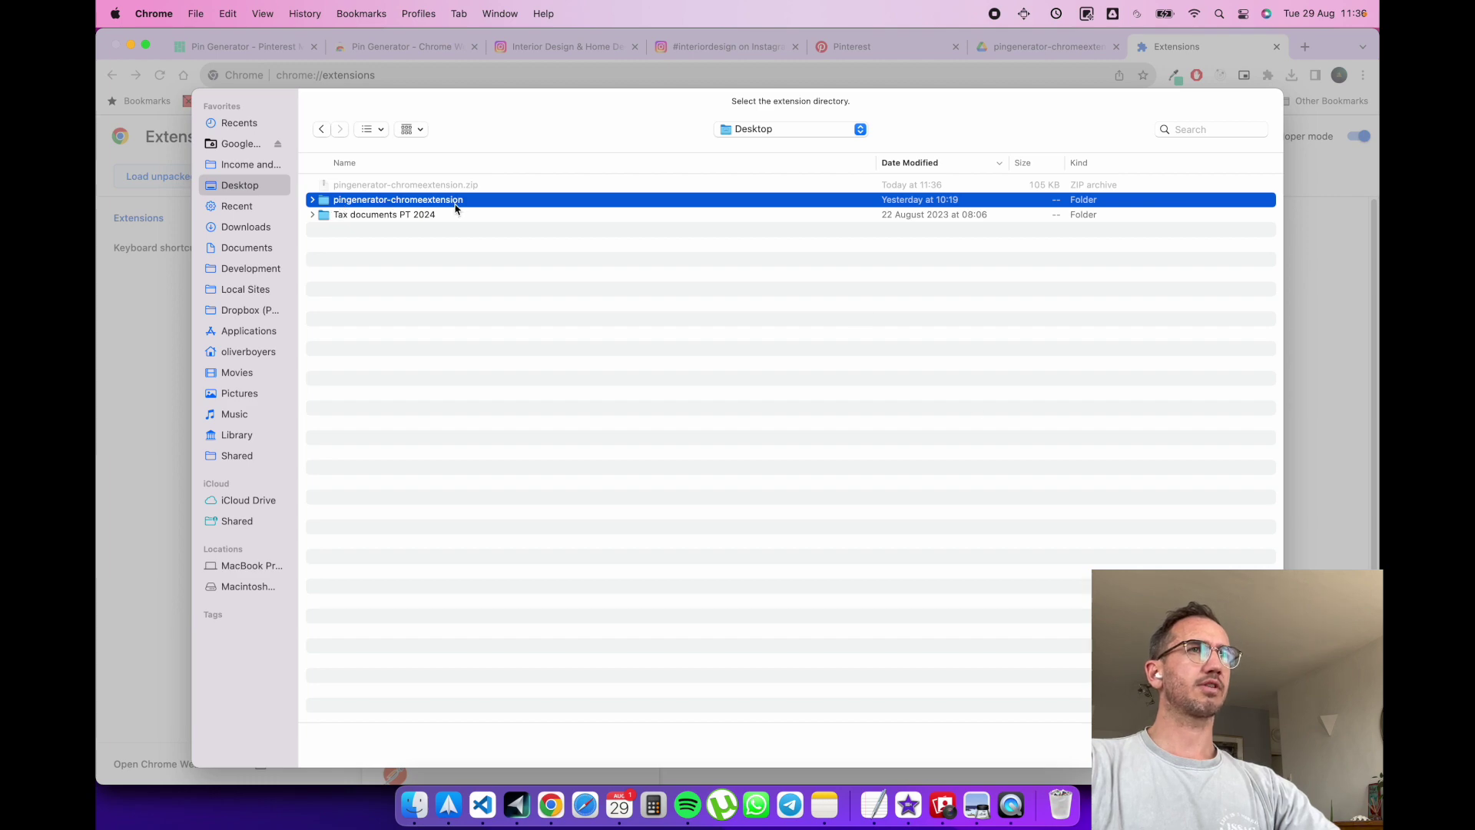
{"action": "key", "text": "Return"}
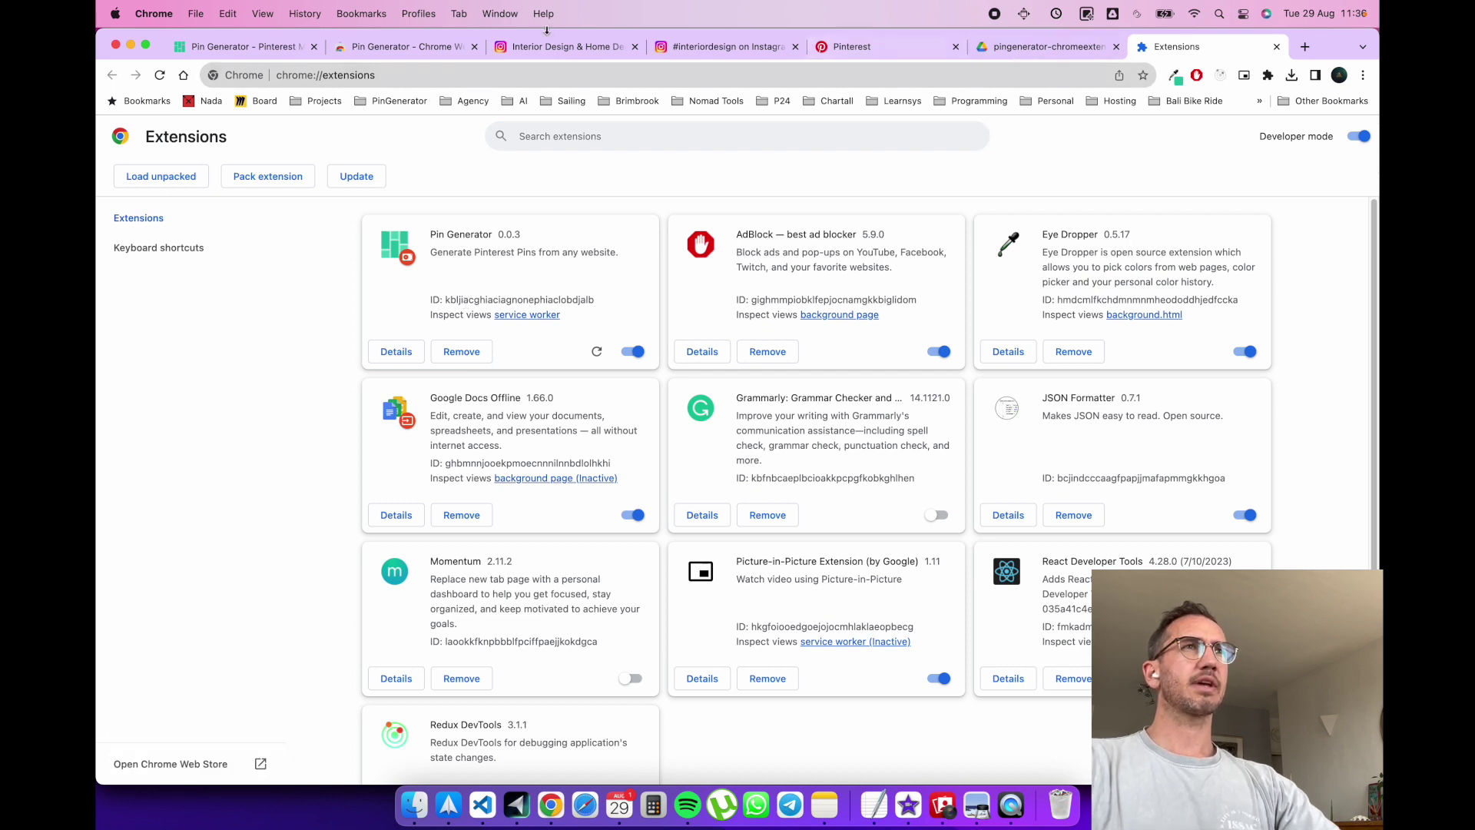
{"action": "left_click", "coordinate": [583, 49]}
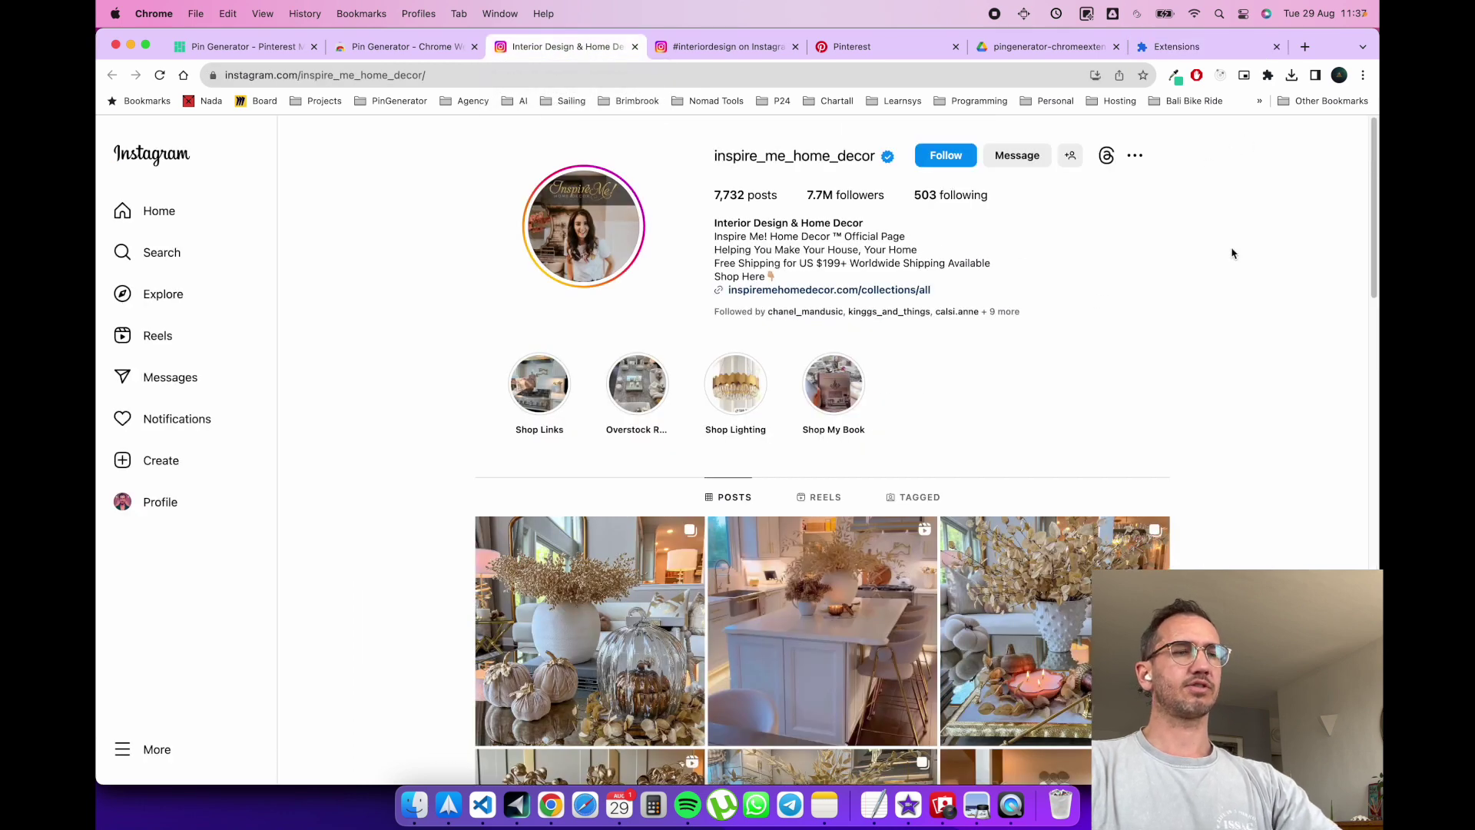
Reload the Instagram profile and pin Pin Generator to the toolbar
{"action": "key", "text": "super+r"}
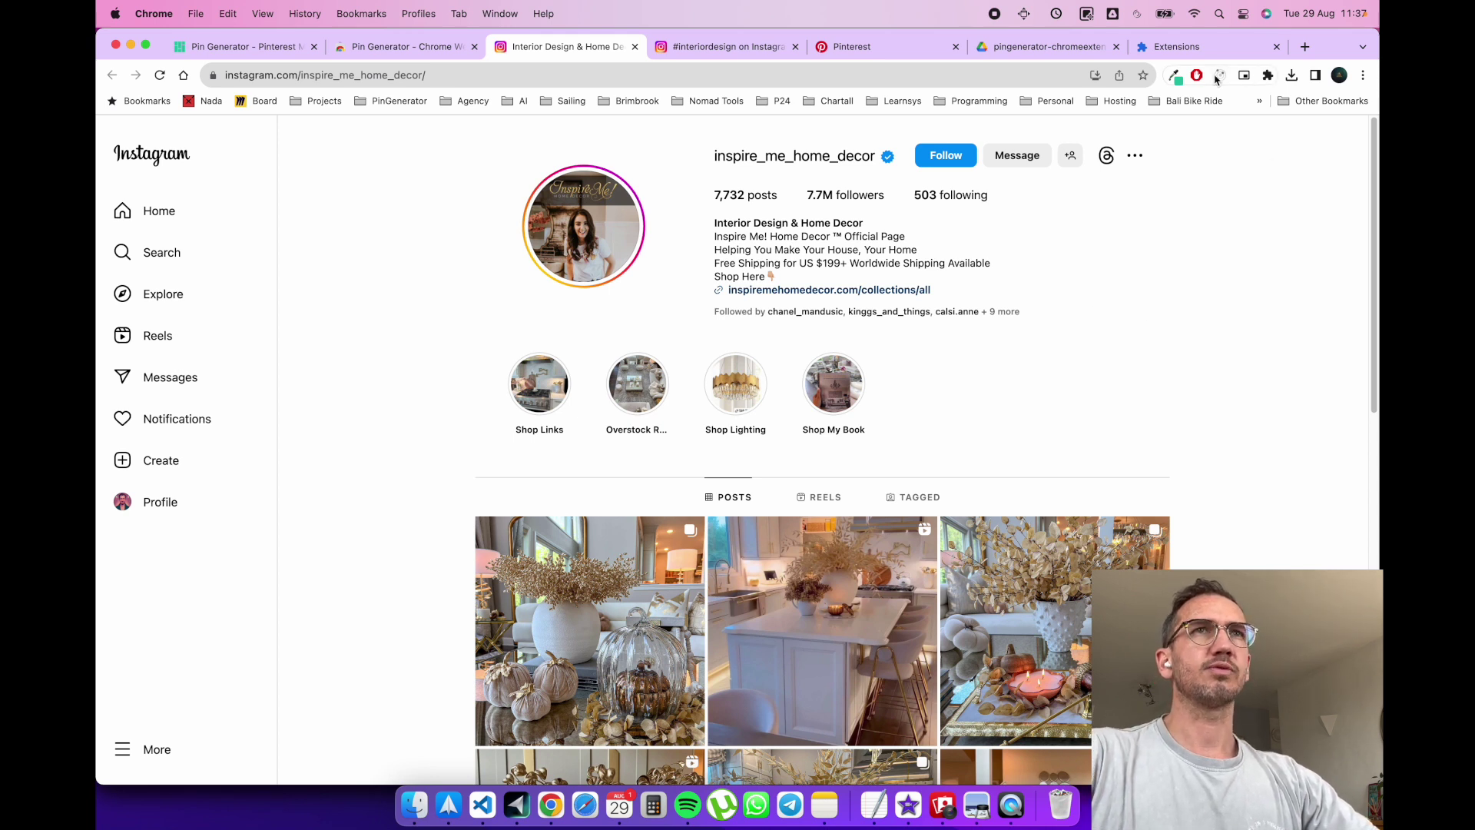
{"action": "left_click", "coordinate": [1267, 76]}
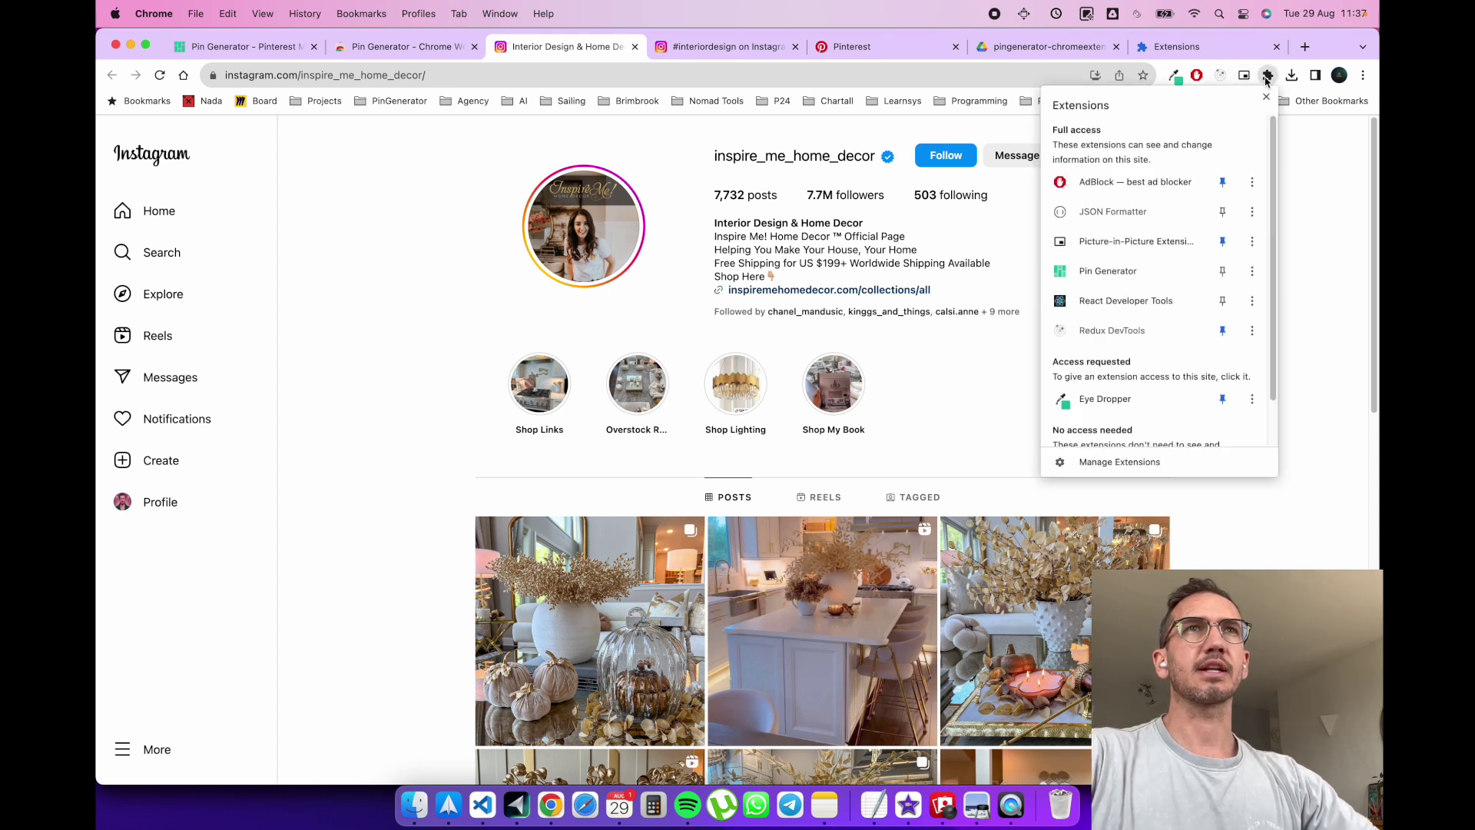
{"action": "left_click", "coordinate": [1223, 273]}
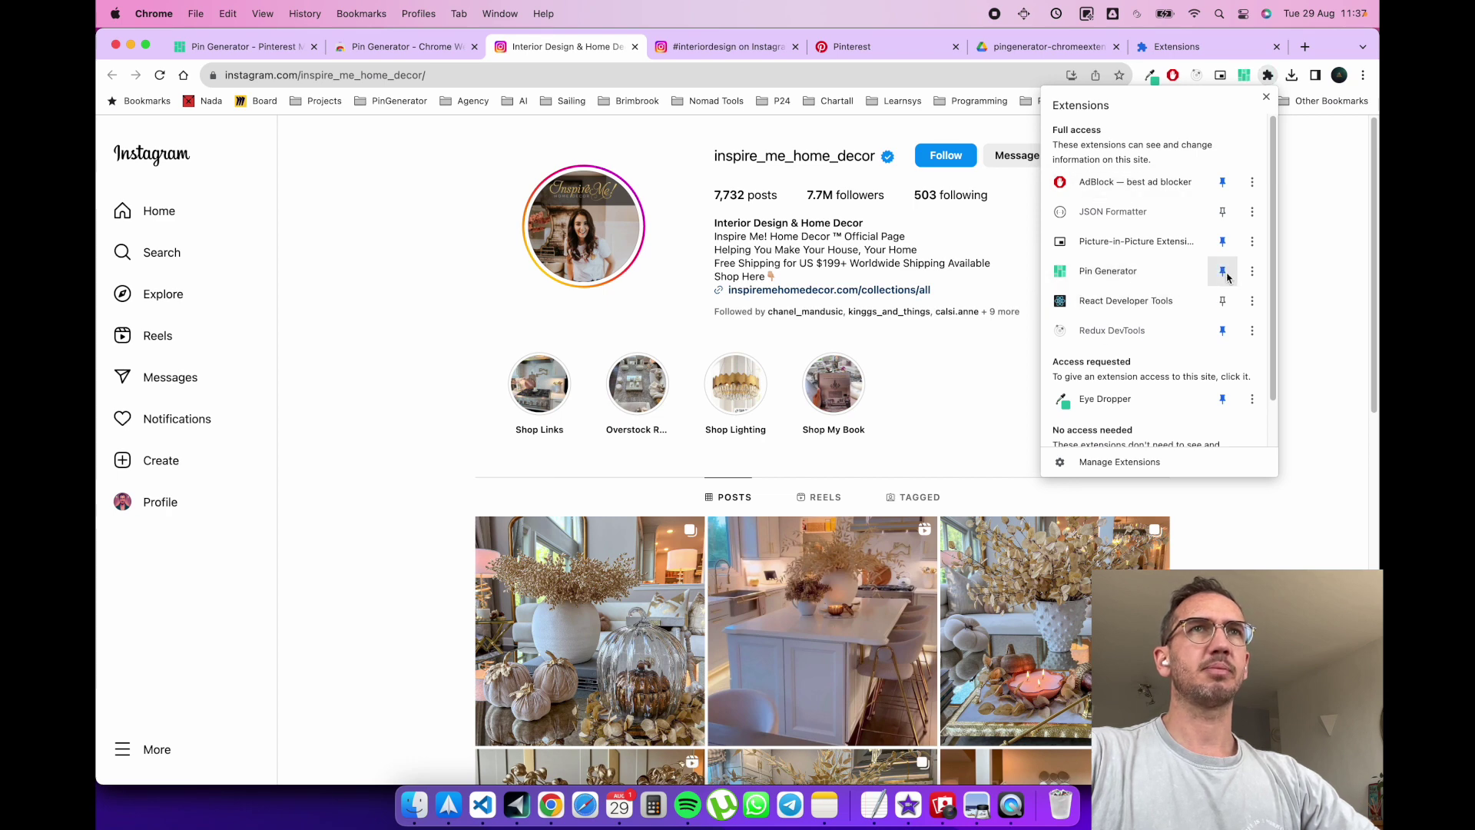
{"action": "left_click", "coordinate": [1305, 174]}
Scroll through the Instagram profile and bring up the Pin Generator popup
{"action": "scroll", "coordinate": [1085, 428], "scroll_direction": "down", "scroll_amount": 10}
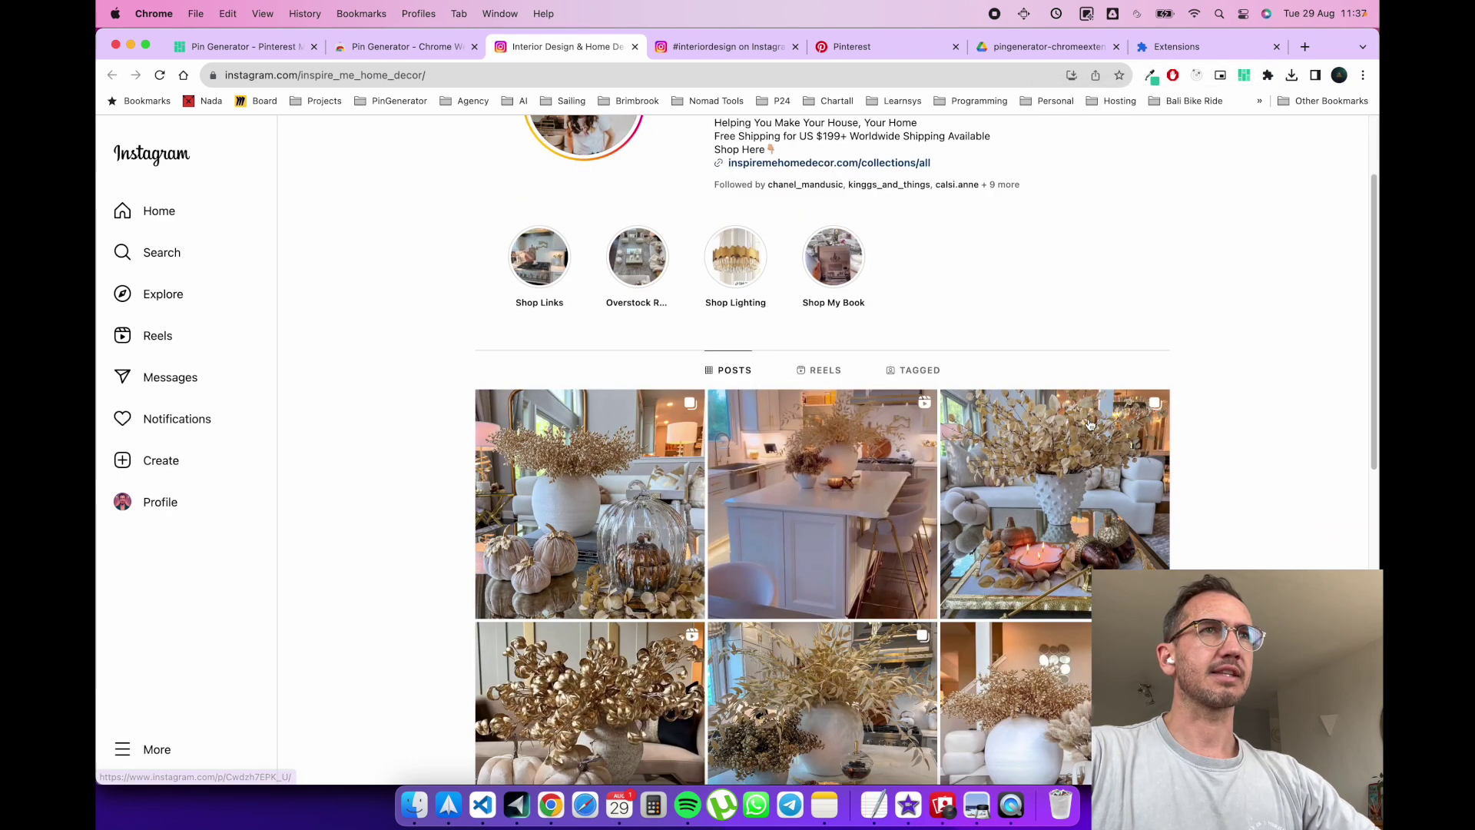
{"action": "scroll", "coordinate": [1091, 423], "scroll_direction": "up", "scroll_amount": 10}
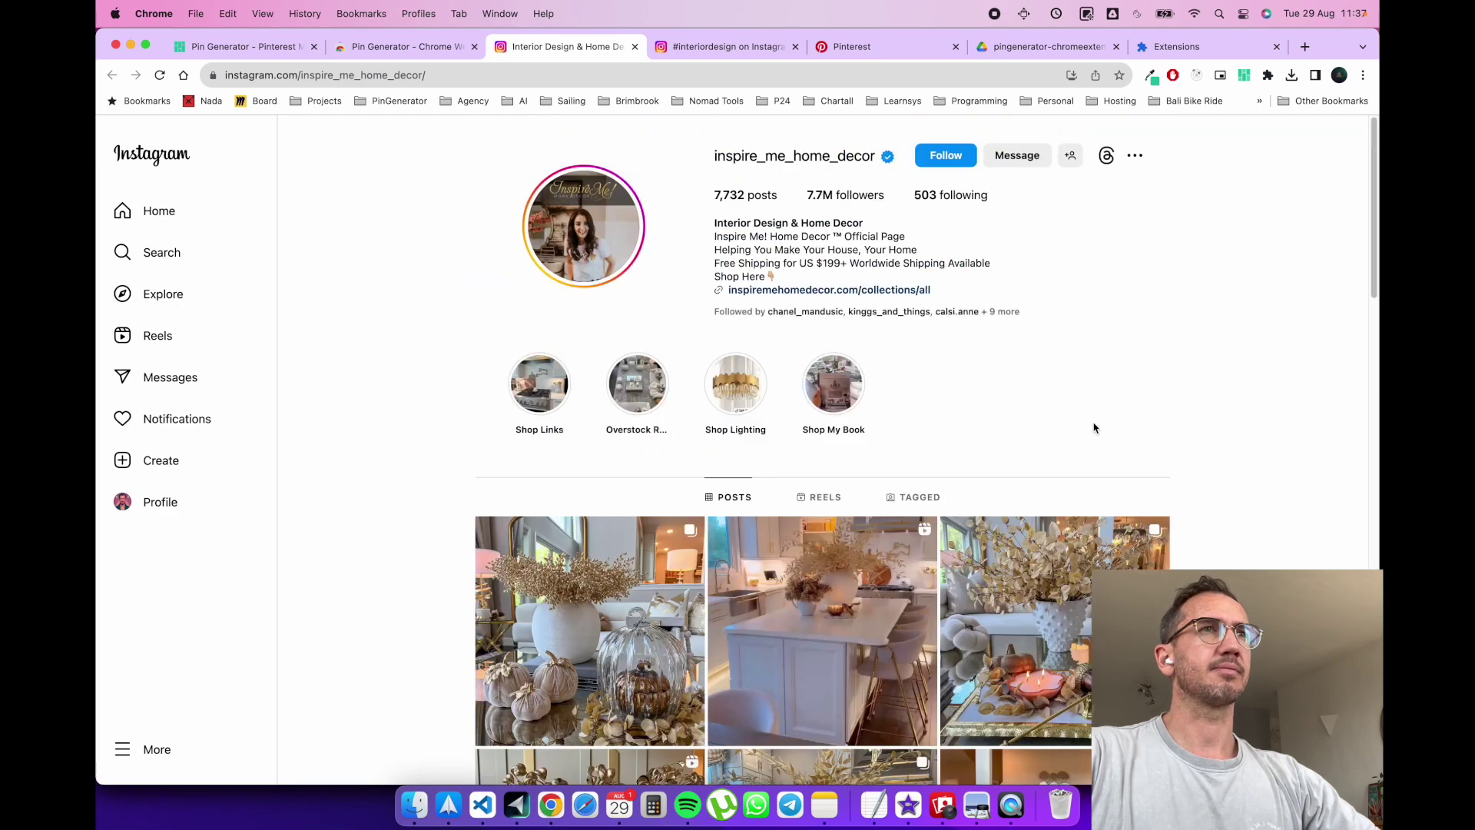
{"action": "scroll", "coordinate": [1107, 419], "scroll_direction": "down", "scroll_amount": 4}
{"action": "scroll", "coordinate": [1110, 417], "scroll_direction": "down", "scroll_amount": 2}
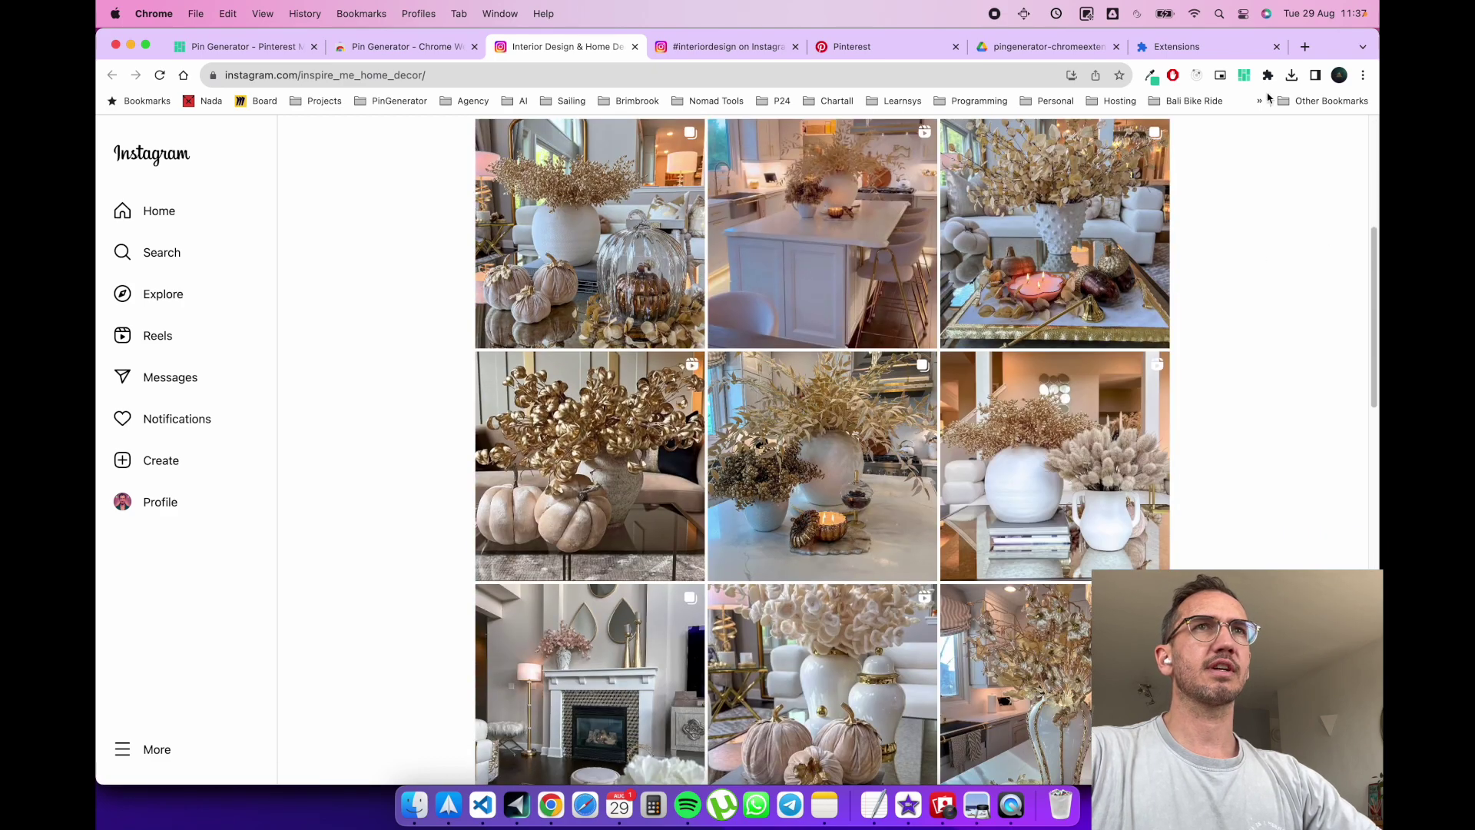
{"action": "left_click", "coordinate": [1245, 75]}
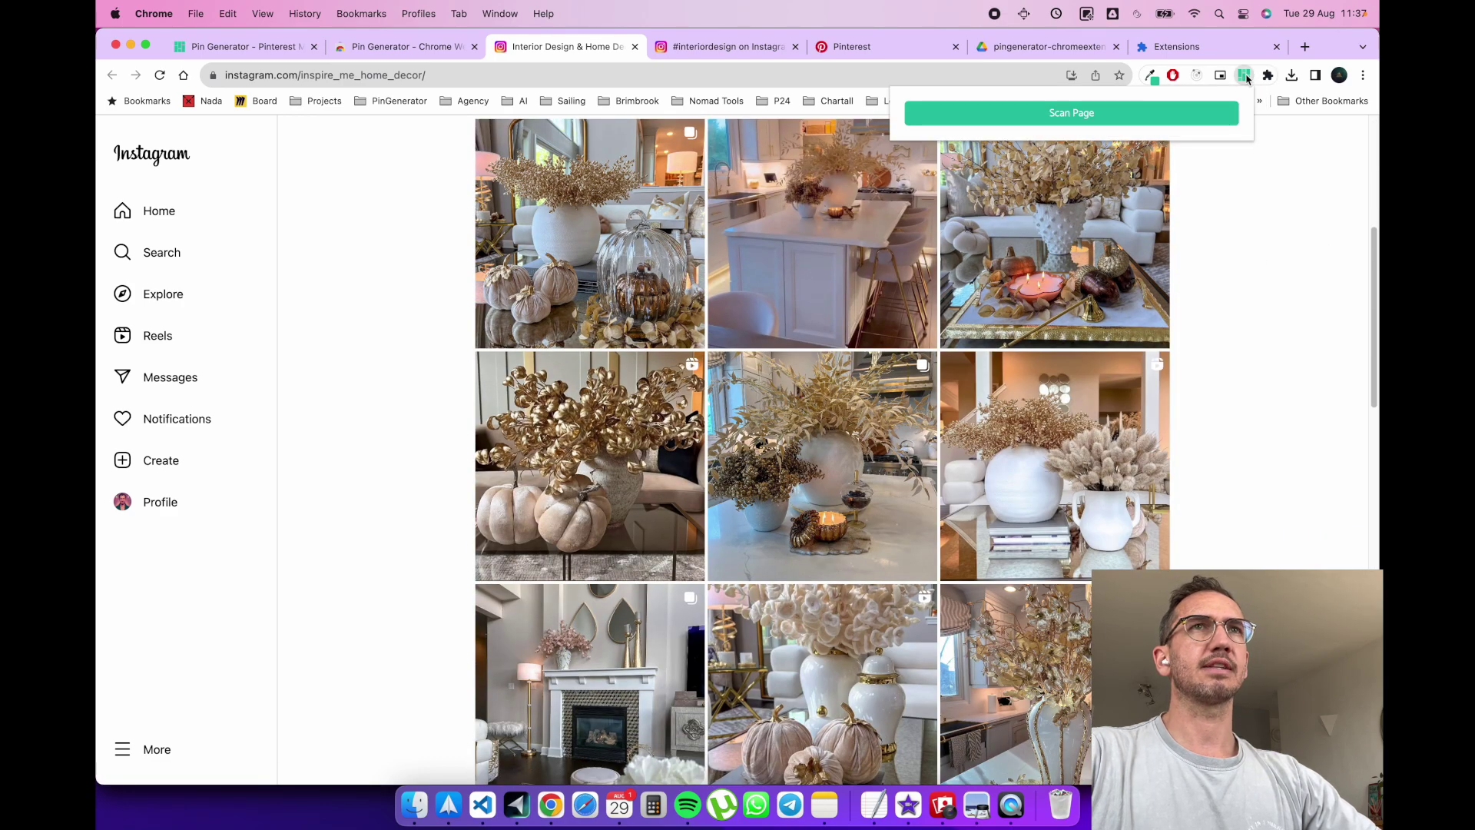
Scan the Instagram page, pick a few photos, then try Select All and Deselect All
{"action": "left_click", "coordinate": [1119, 120]}
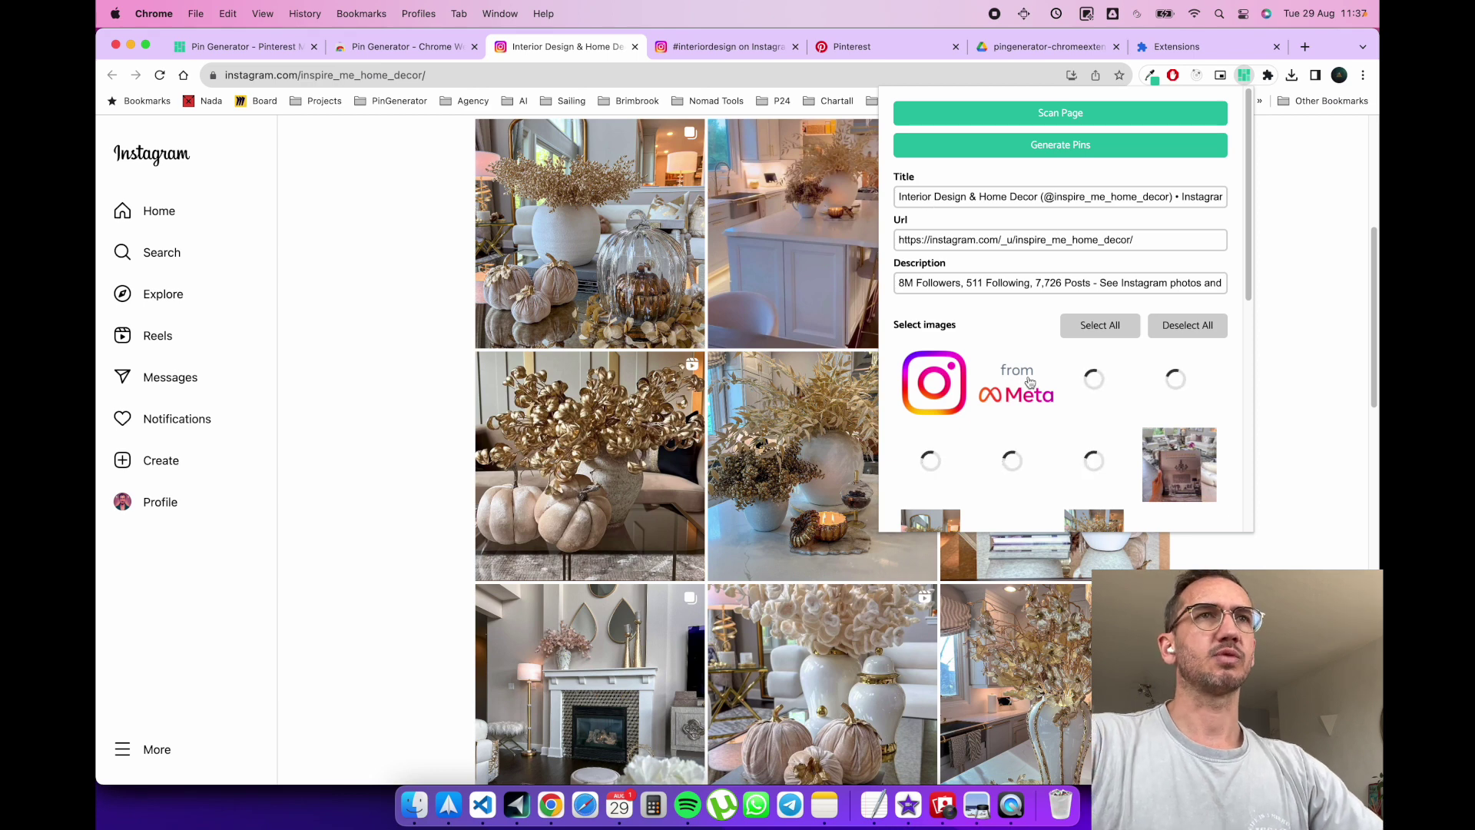
{"action": "scroll", "coordinate": [1030, 379], "scroll_direction": "down", "scroll_amount": 5}
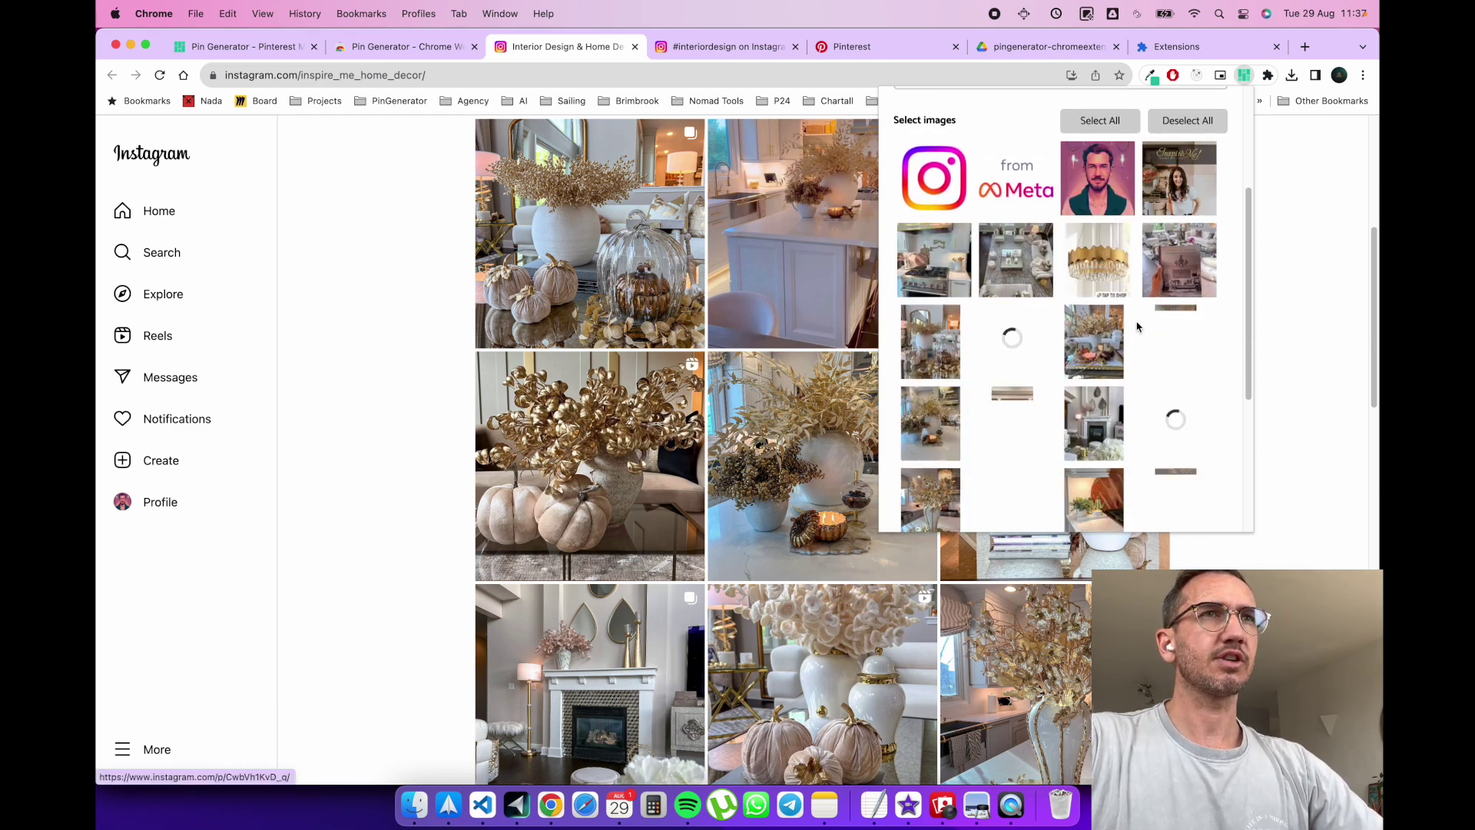
{"action": "left_click", "coordinate": [935, 260]}
{"action": "left_click", "coordinate": [1037, 269]}
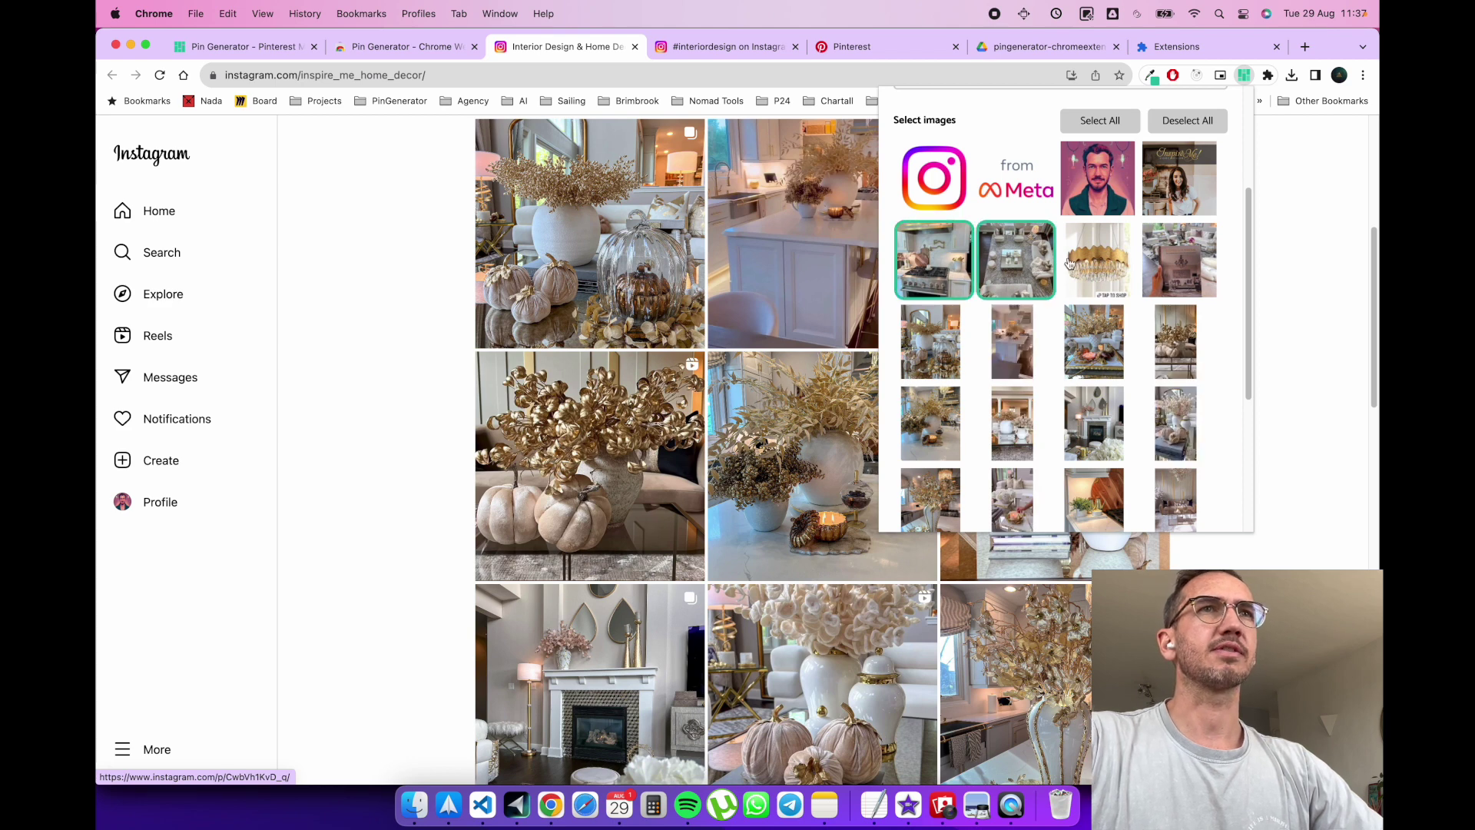
{"action": "left_click", "coordinate": [1093, 266]}
{"action": "scroll", "coordinate": [1138, 200], "scroll_direction": "up", "scroll_amount": 1}
{"action": "left_click", "coordinate": [1126, 140]}
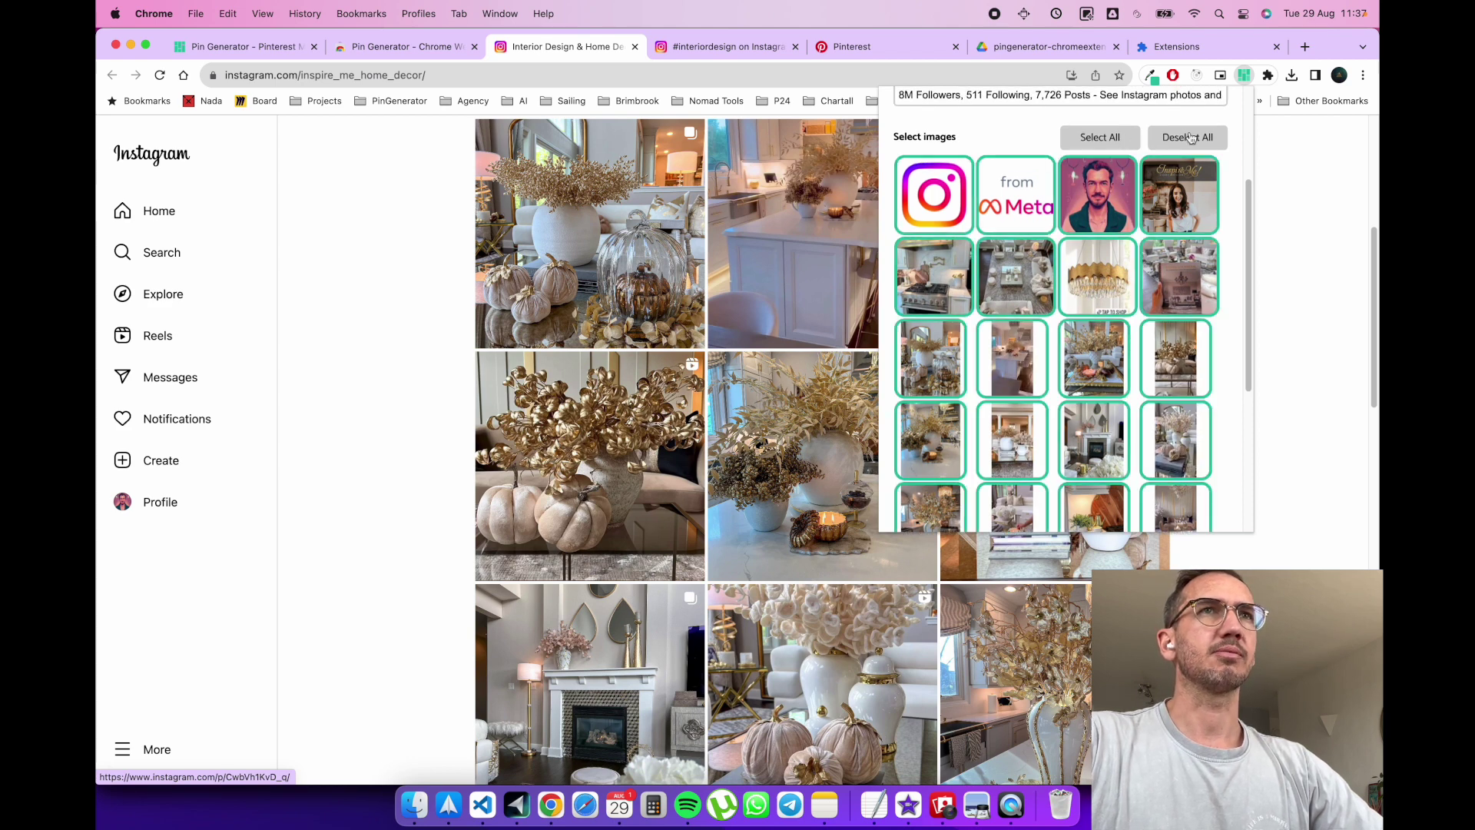
{"action": "left_click", "coordinate": [1194, 139]}
Select individual interior photos, including the kitchen and living room shots
{"action": "left_click", "coordinate": [1107, 348]}
{"action": "left_click", "coordinate": [946, 360]}
{"action": "left_click", "coordinate": [962, 283]}
{"action": "left_click", "coordinate": [1032, 278]}
{"action": "left_click", "coordinate": [945, 449]}
{"action": "left_click", "coordinate": [1078, 433]}
{"action": "scroll", "coordinate": [1076, 350], "scroll_direction": "up", "scroll_amount": 5}
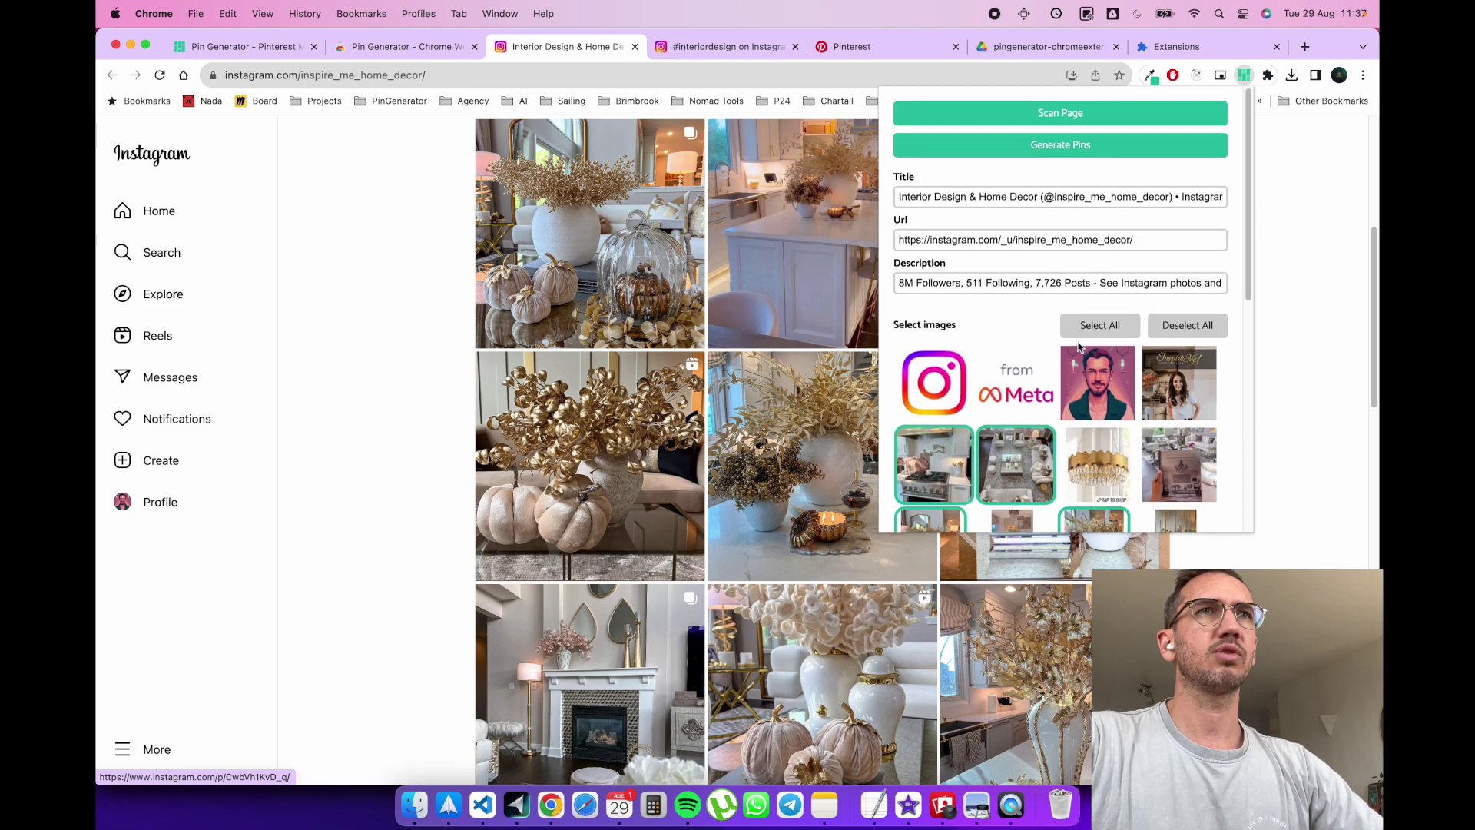
Trim the account handle and Instagram suffix, leaving the title 'Interior Design & Home Decor'
{"action": "left_click_drag", "start_coordinate": [956, 196], "coordinate": [1233, 198]}
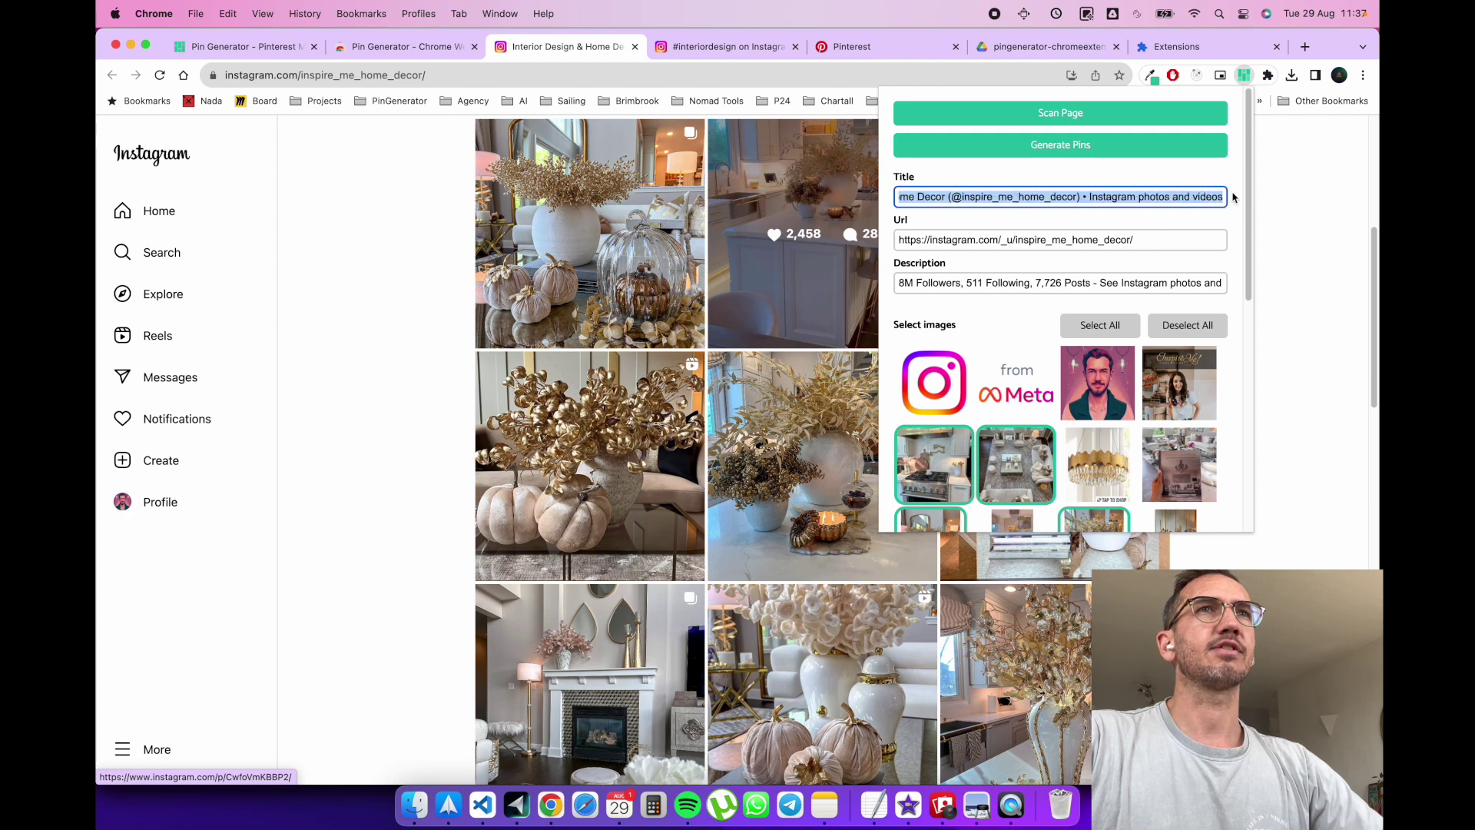
{"action": "left_click", "coordinate": [1214, 196]}
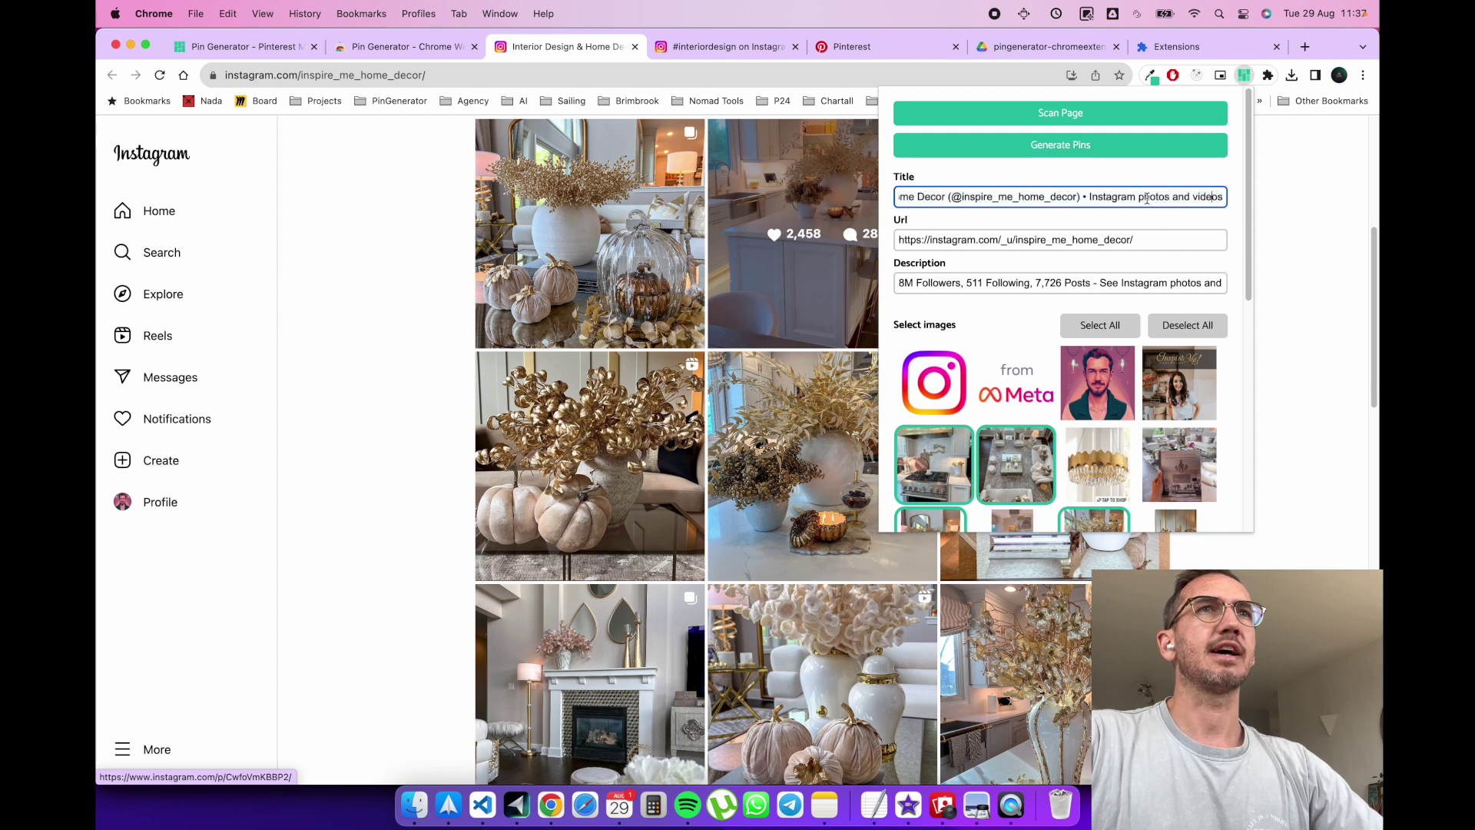
{"action": "left_click", "coordinate": [1087, 195], "text": "shift"}
{"action": "key", "text": "BackSpace"}
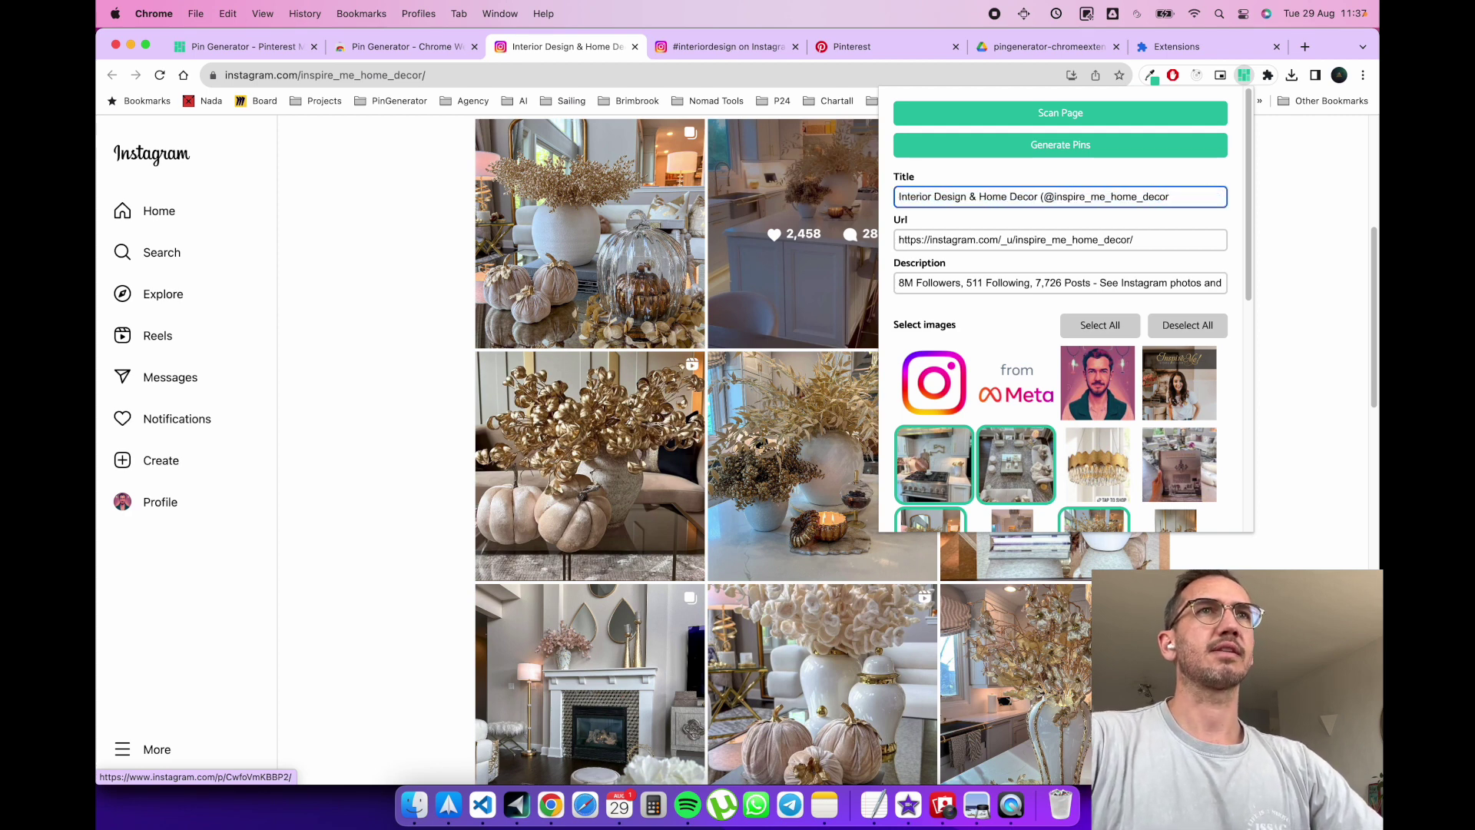
{"action": "left_click", "coordinate": [1043, 196], "text": "shift"}
{"action": "key", "text": "BackSpace"}
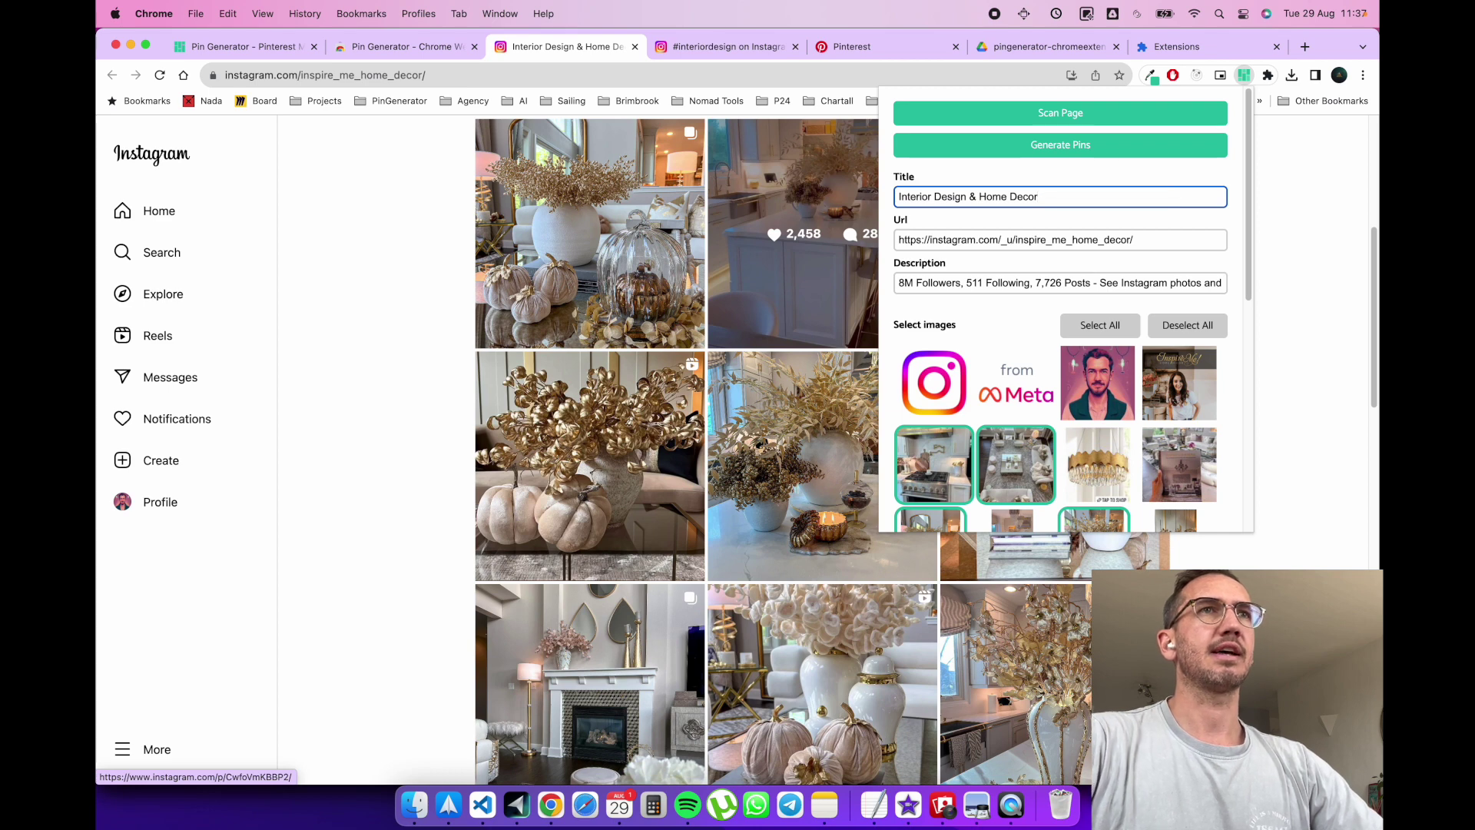
{"action": "key", "text": "Tab"}
Replace the description with 'Set your own description' and generate the pins
{"action": "left_click_drag", "start_coordinate": [1157, 239], "coordinate": [882, 244]}
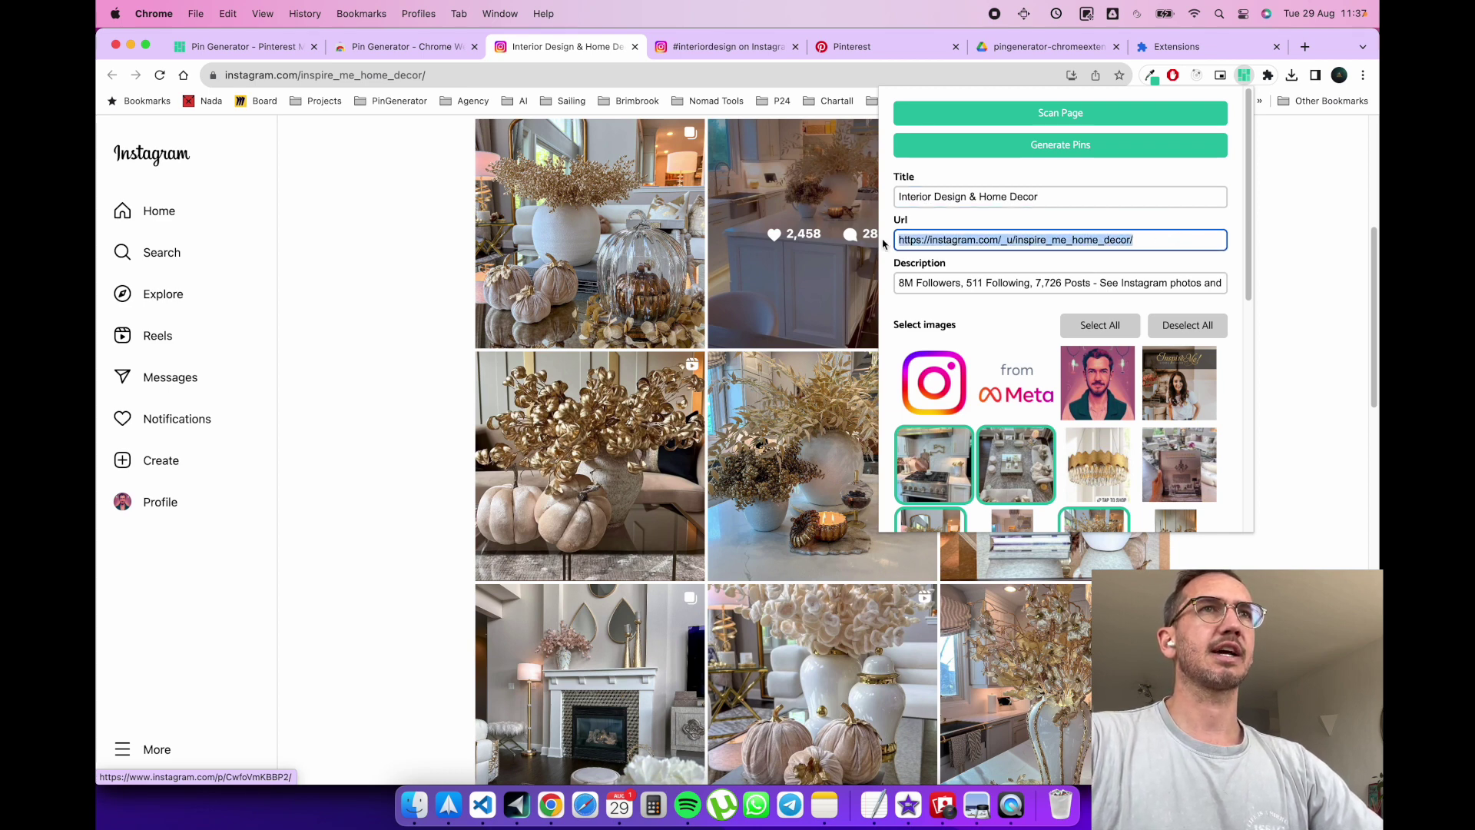
{"action": "left_click", "coordinate": [975, 285]}
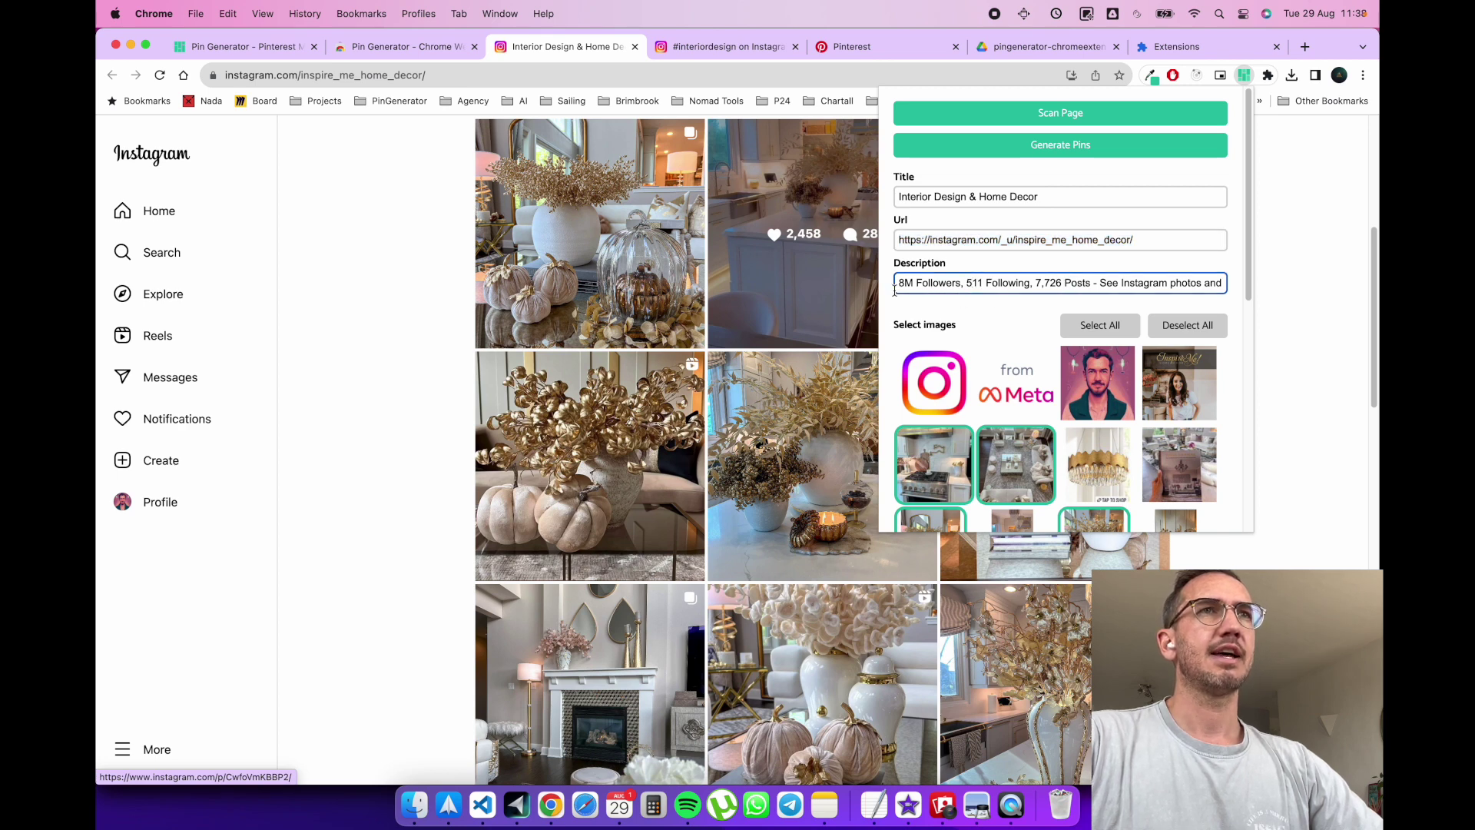
{"action": "triple_click", "coordinate": [924, 284]}
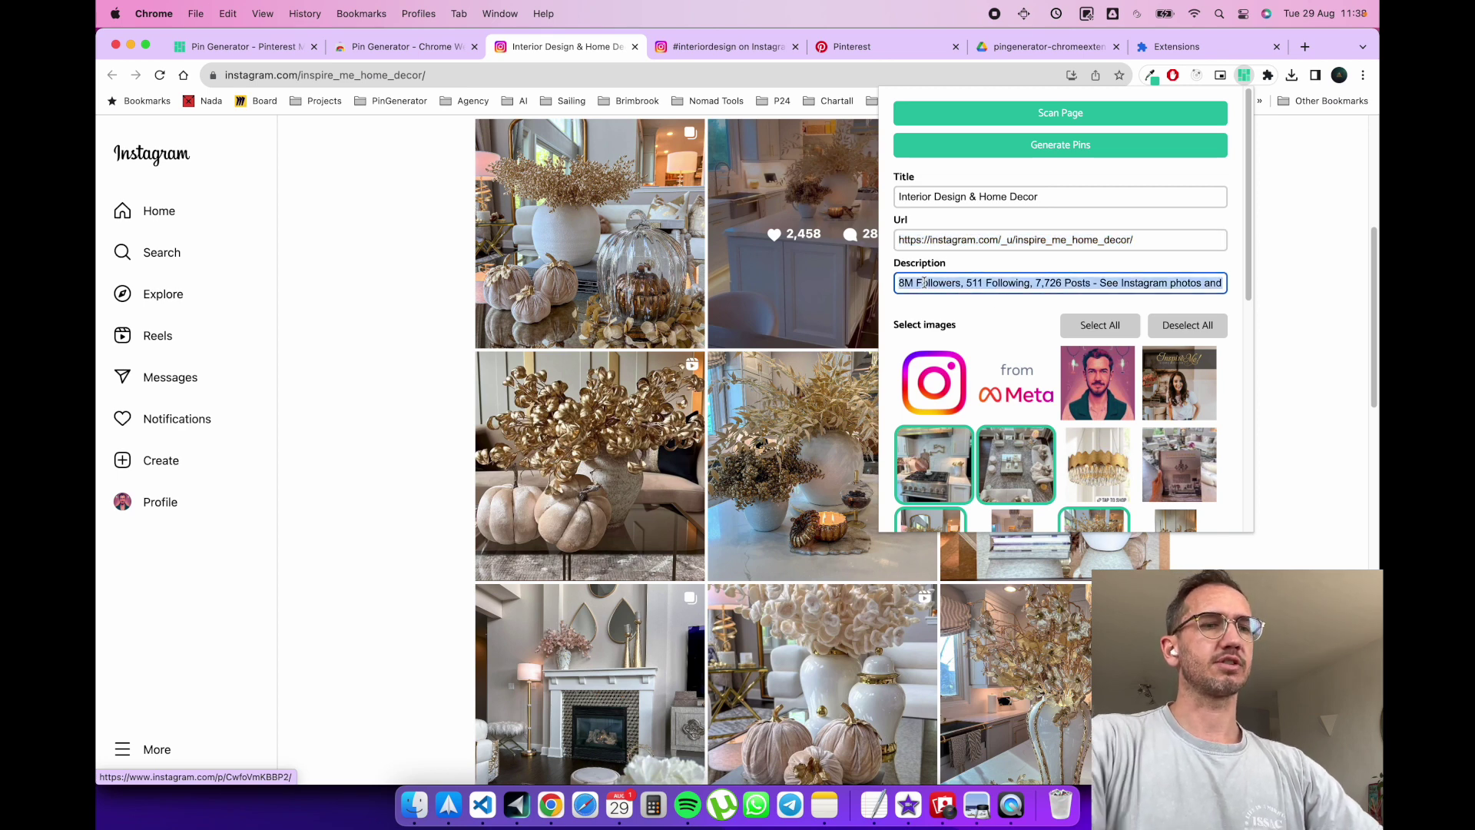
{"action": "type", "text": "Set your own d"}
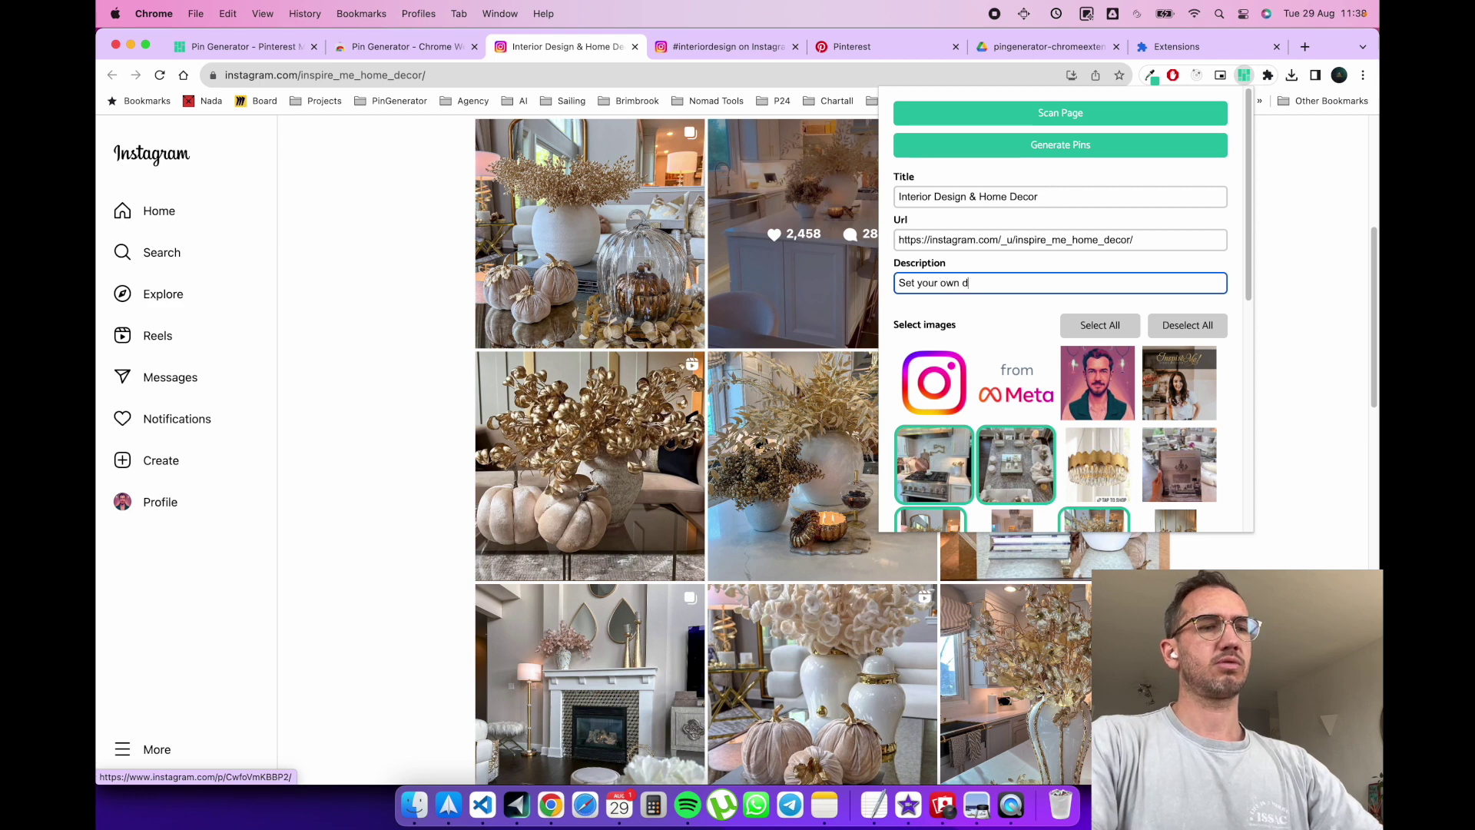
{"action": "type", "text": "escription"}
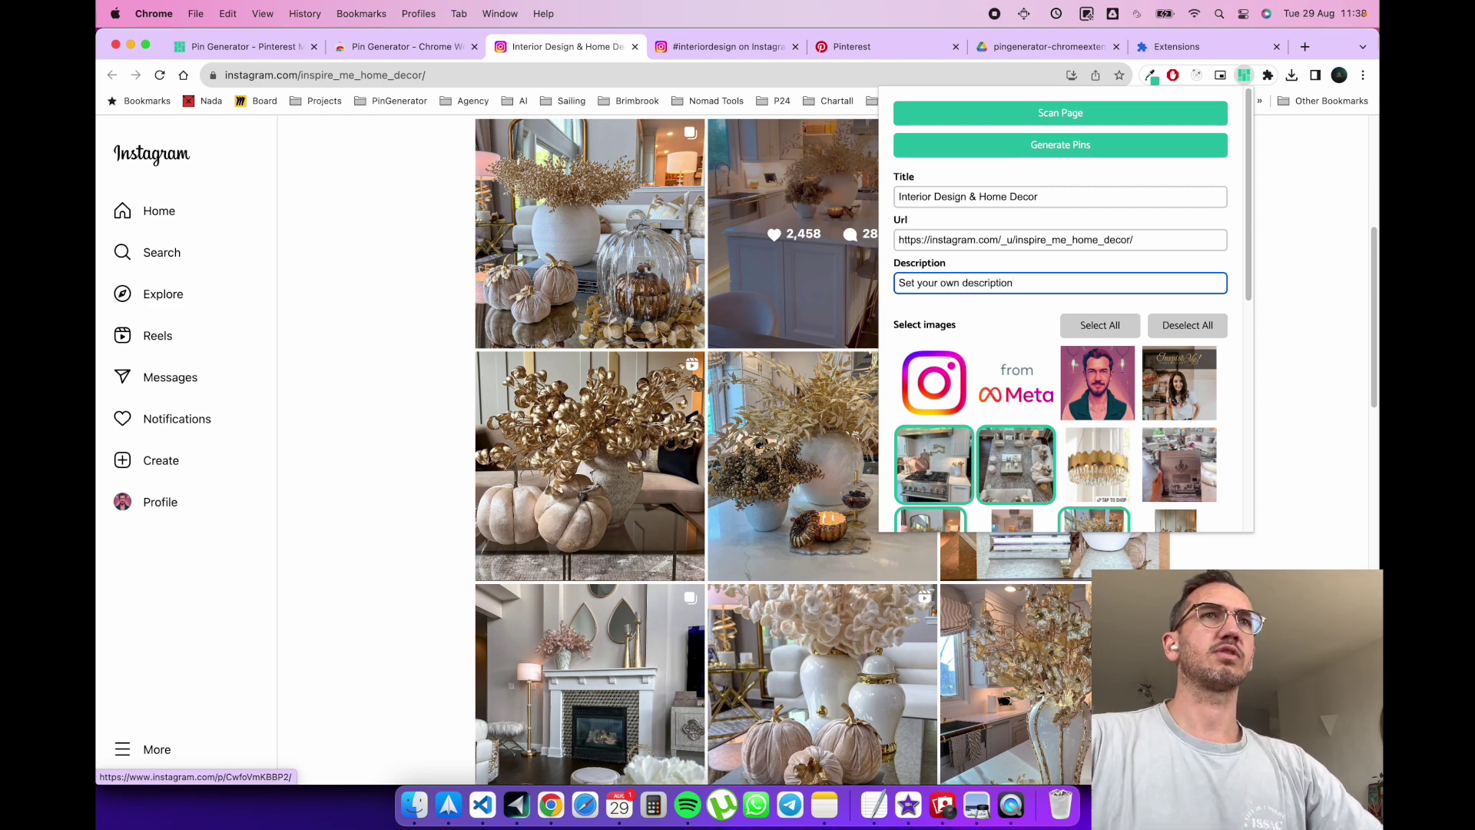
{"action": "left_click", "coordinate": [1085, 153]}
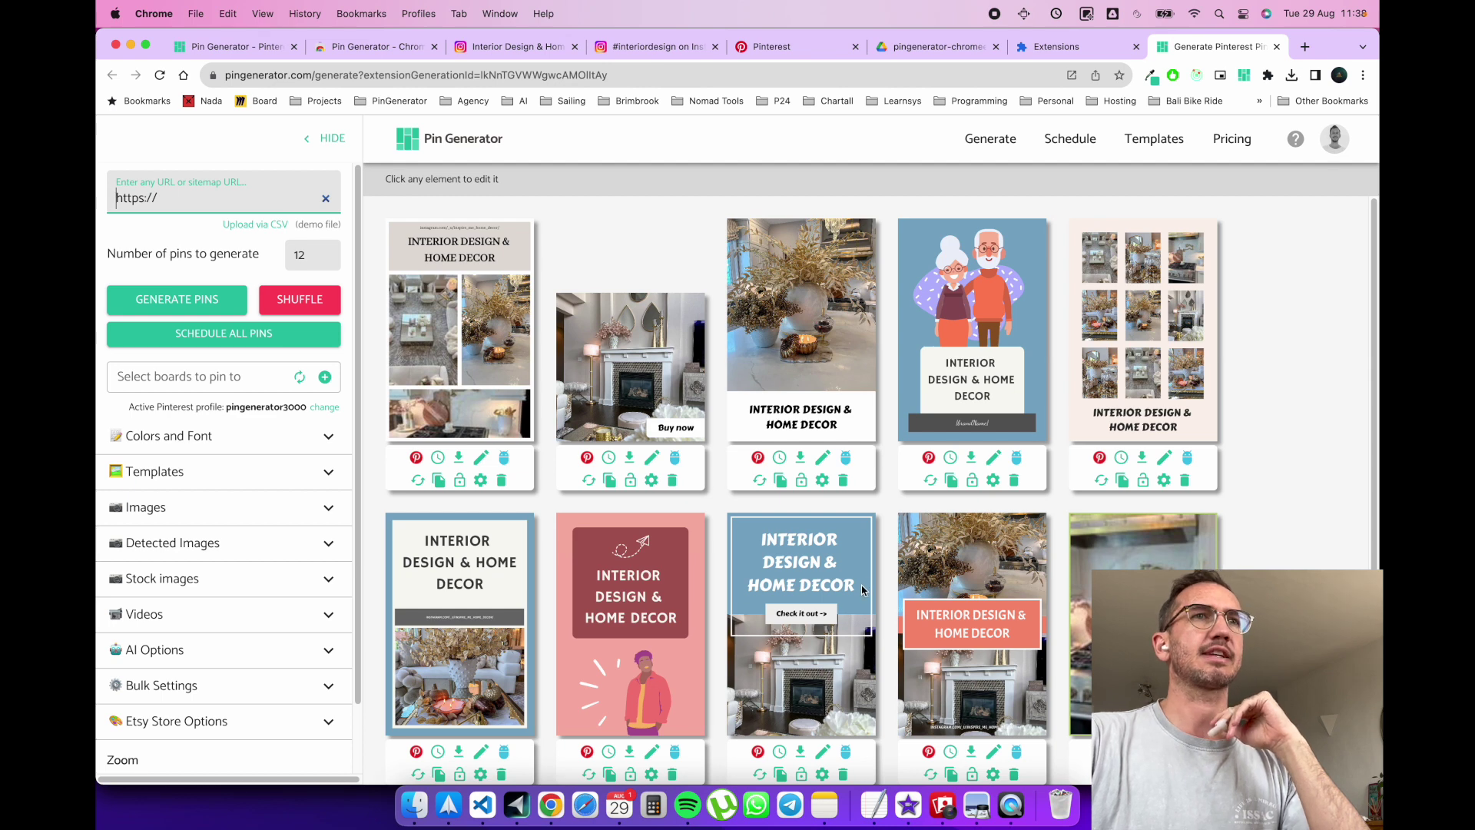
Edit the blue Check it out pin and try the title 'Test'
{"action": "left_click", "coordinate": [824, 750]}
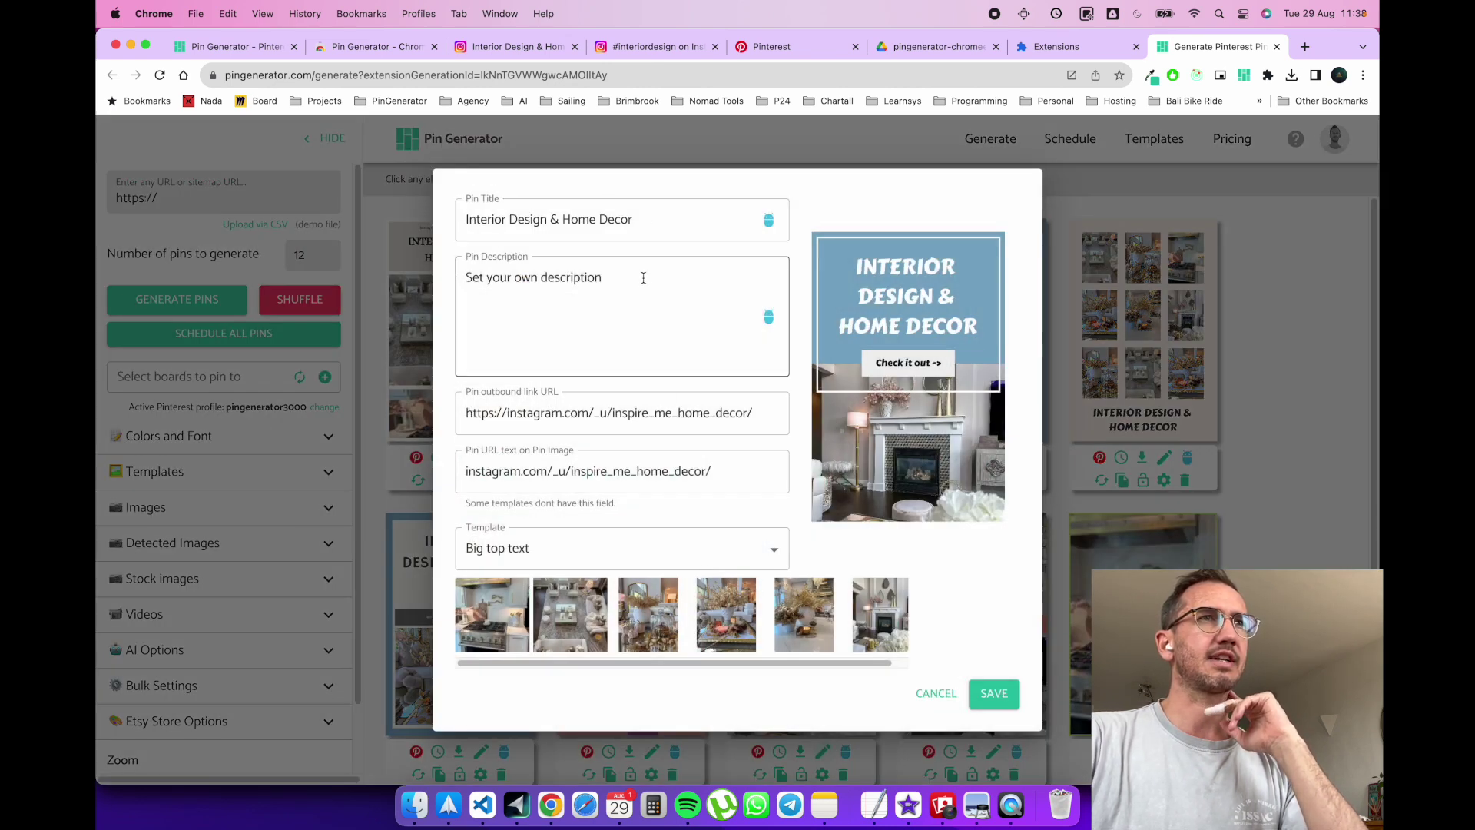
{"action": "triple_click", "coordinate": [532, 275]}
{"action": "left_click", "coordinate": [673, 218]}
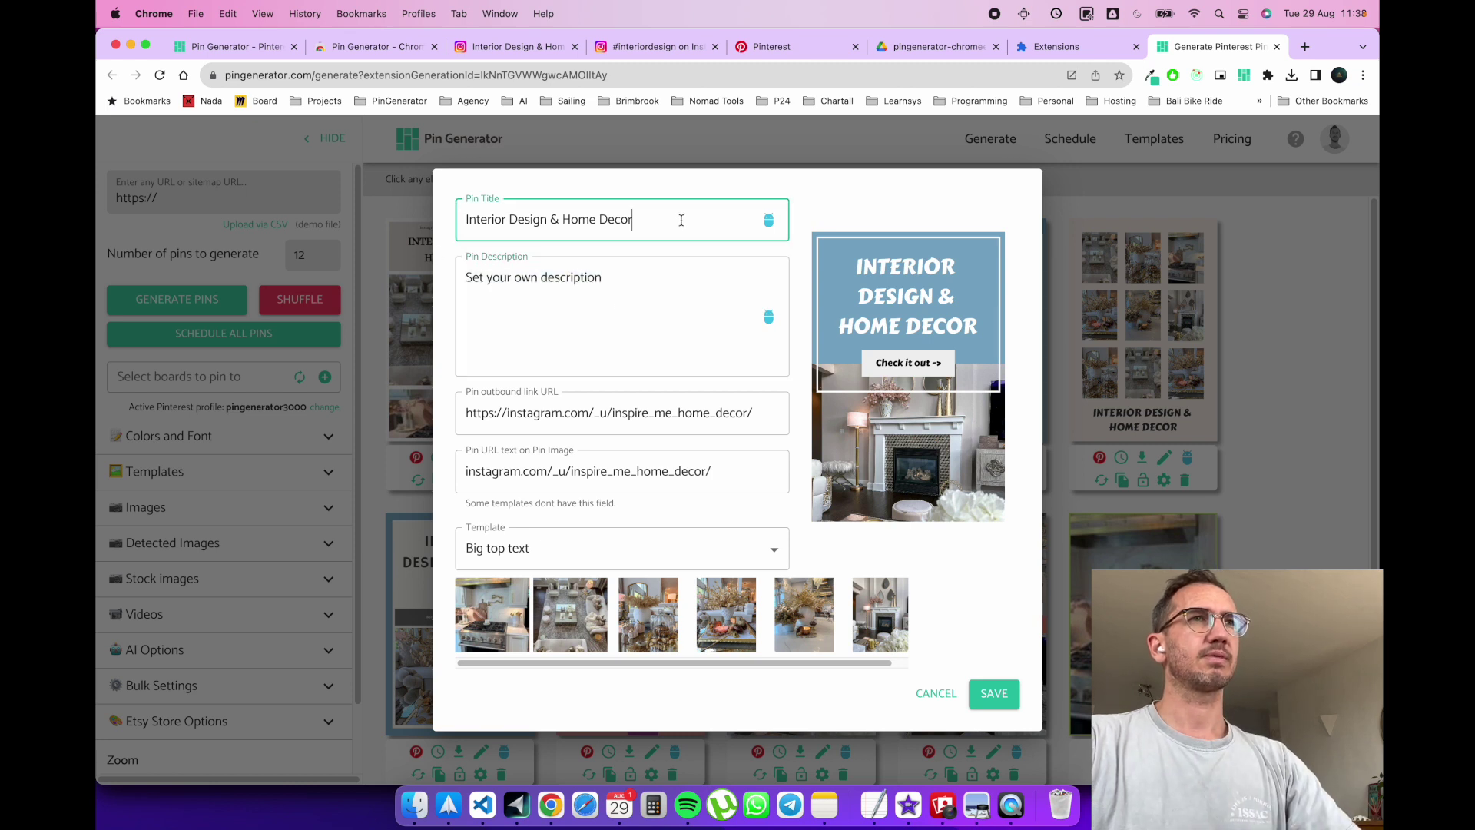
{"action": "left_click_drag", "start_coordinate": [672, 218], "coordinate": [483, 206]}
{"action": "key", "text": "super+c"}
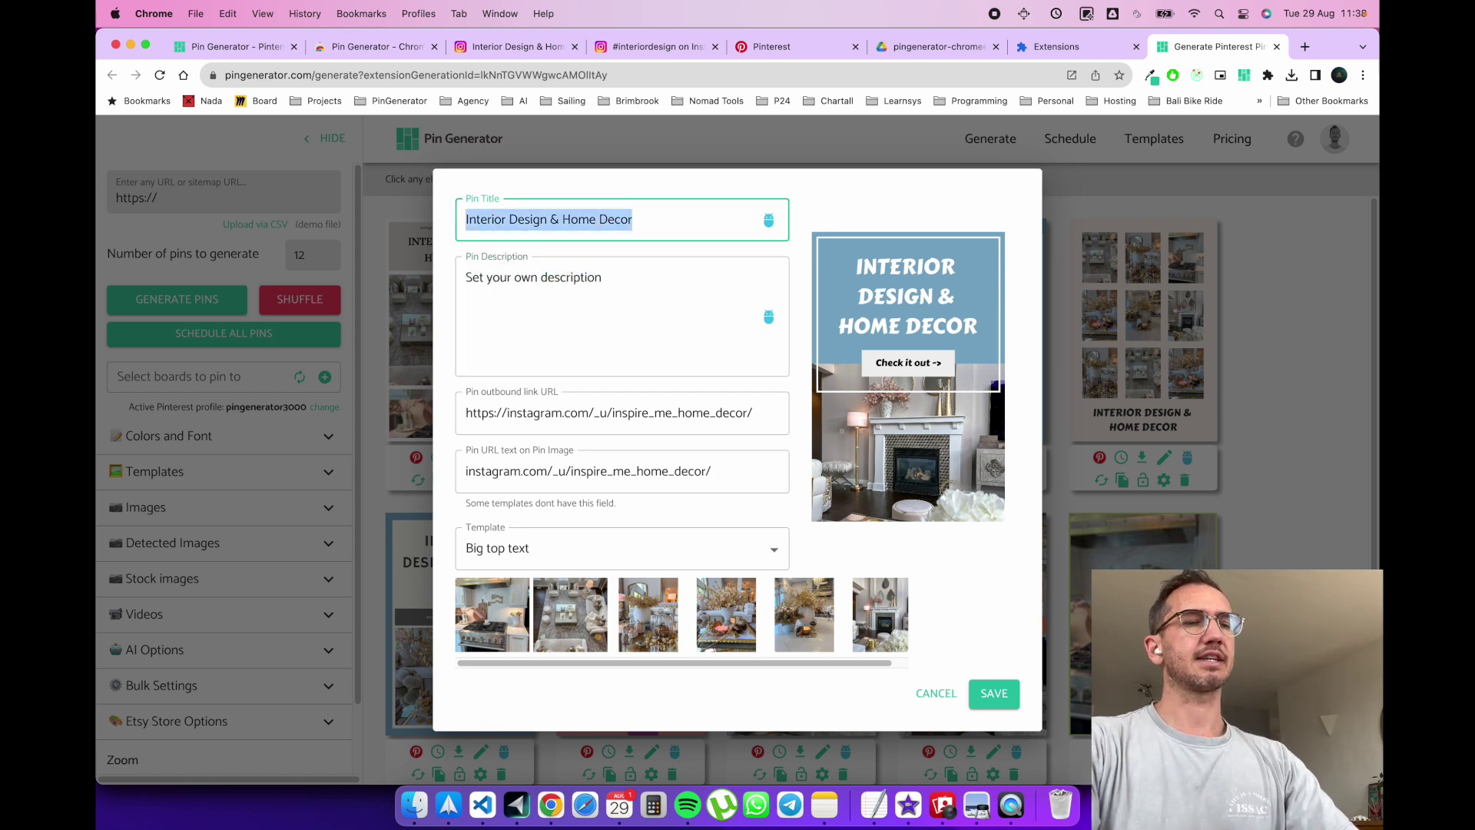
{"action": "type", "text": "Test"}
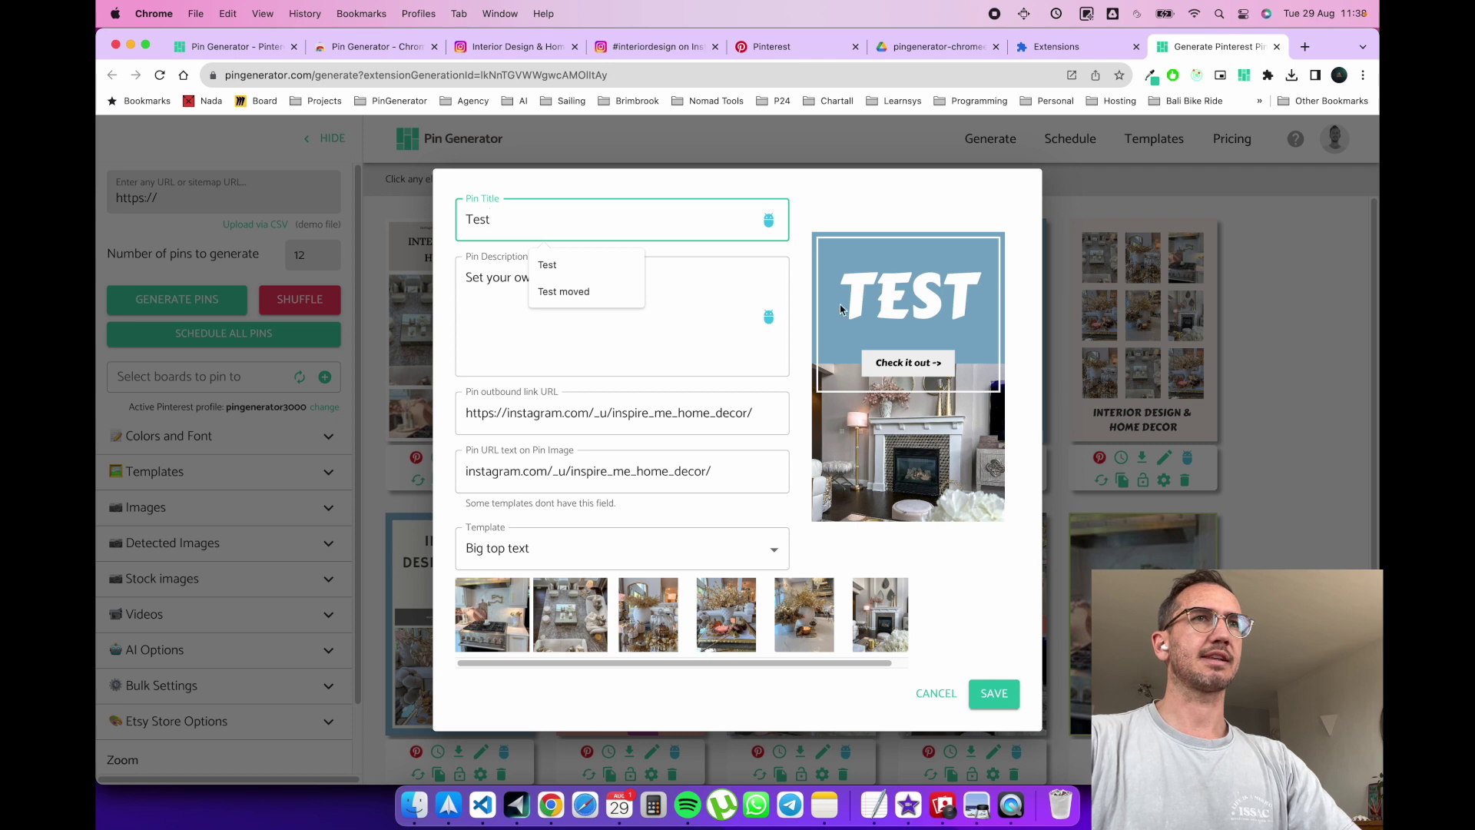
{"action": "left_click", "coordinate": [676, 360]}
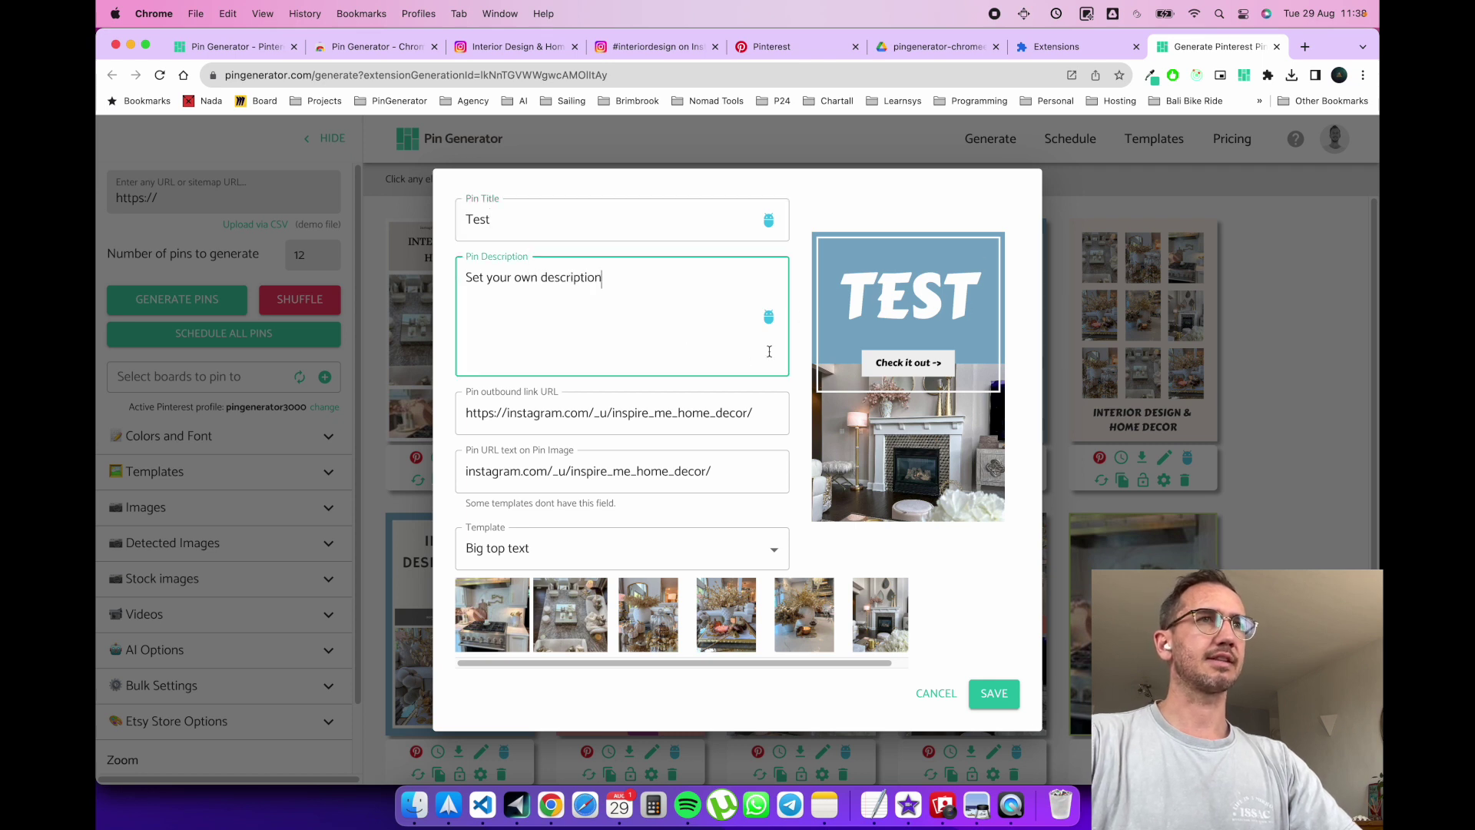
Change the pin title to 'Home Styling & Decor' and save the pin
{"action": "left_click", "coordinate": [593, 218]}
{"action": "key", "text": "super+a"}
{"action": "key", "text": "super+v"}
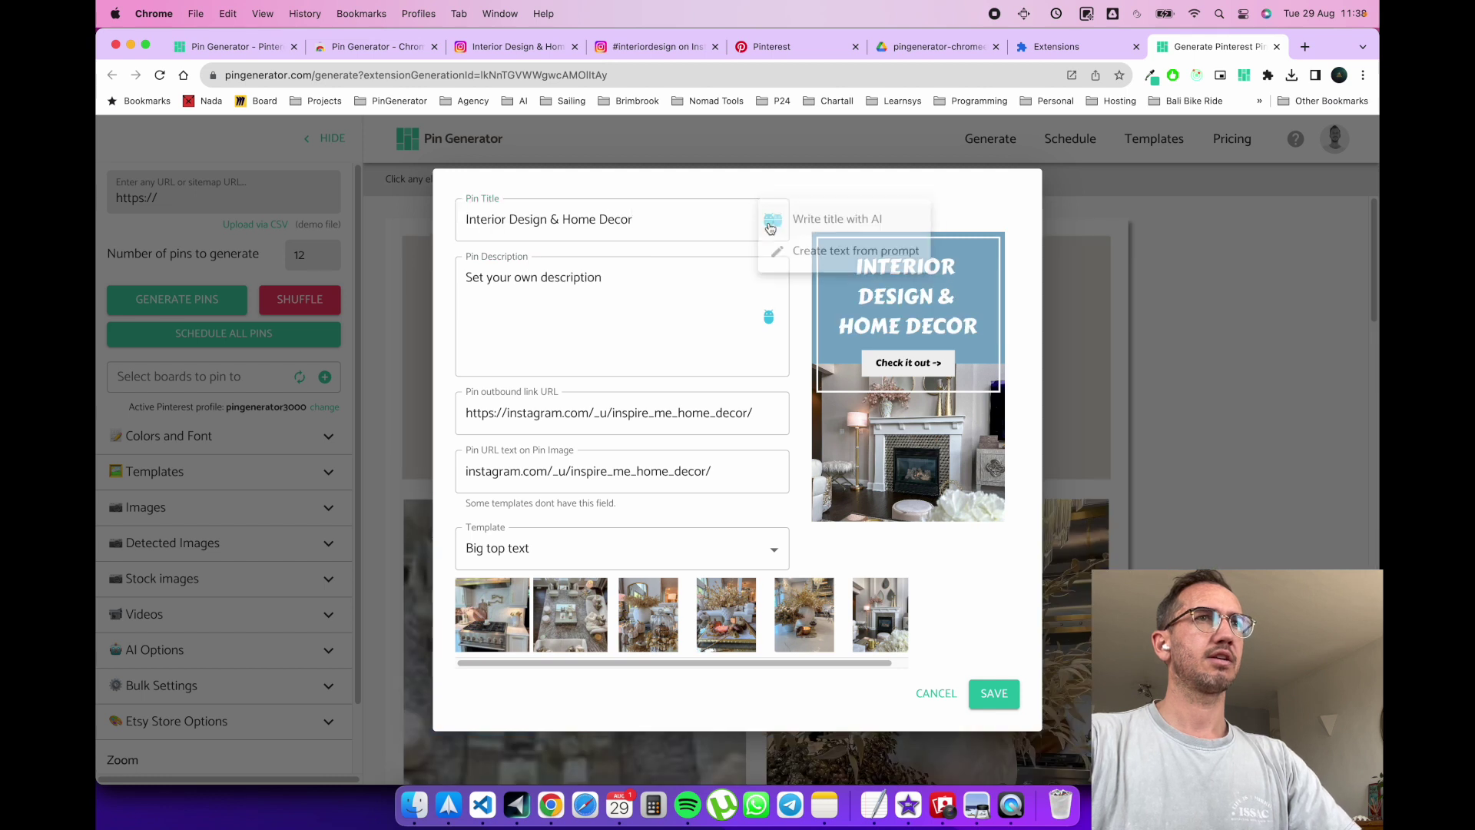
{"action": "key", "text": "super+a"}
{"action": "type", "text": "Home Styling & Decor"}
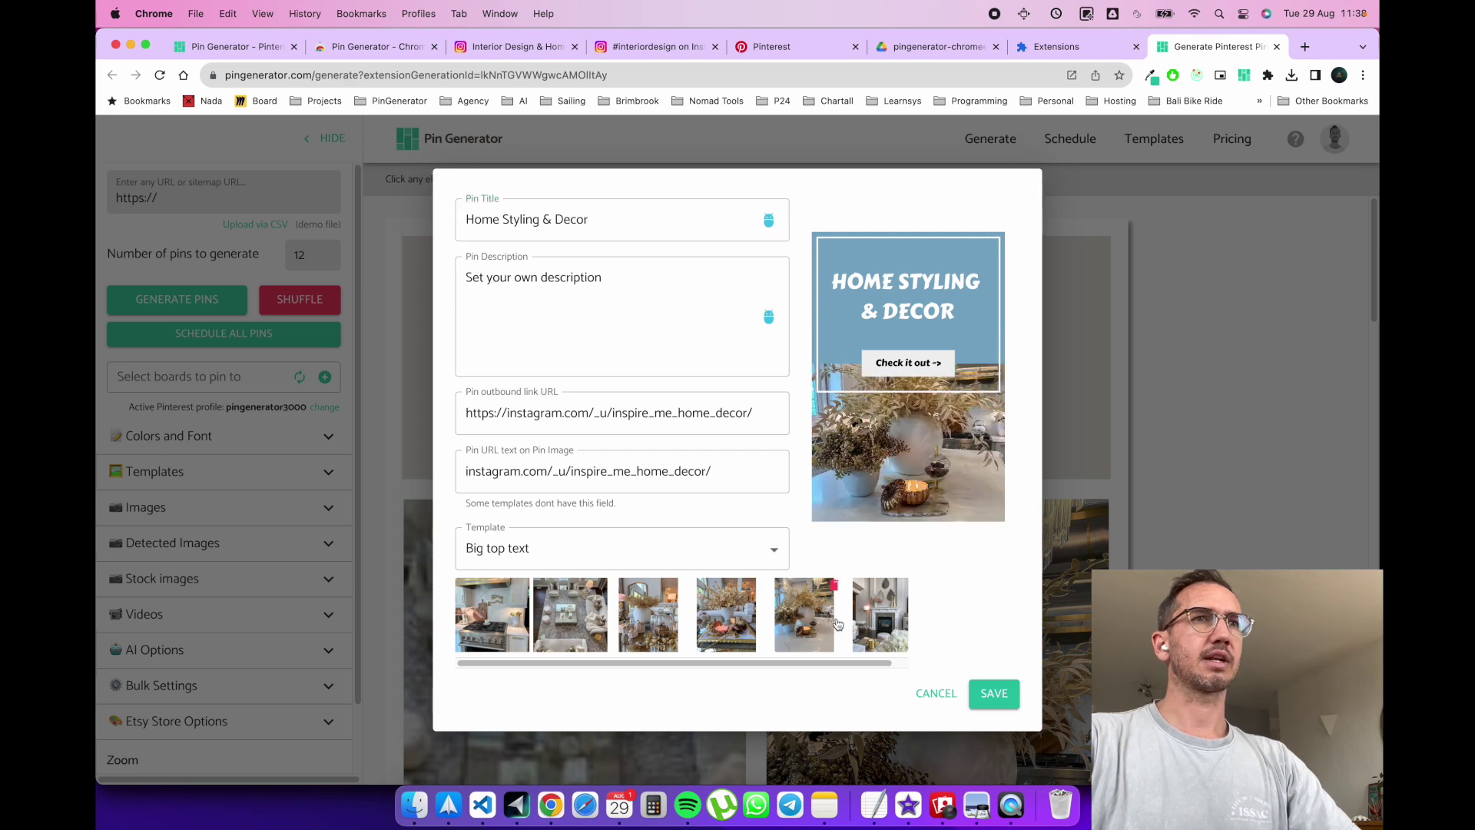
{"action": "left_click", "coordinate": [1003, 700]}
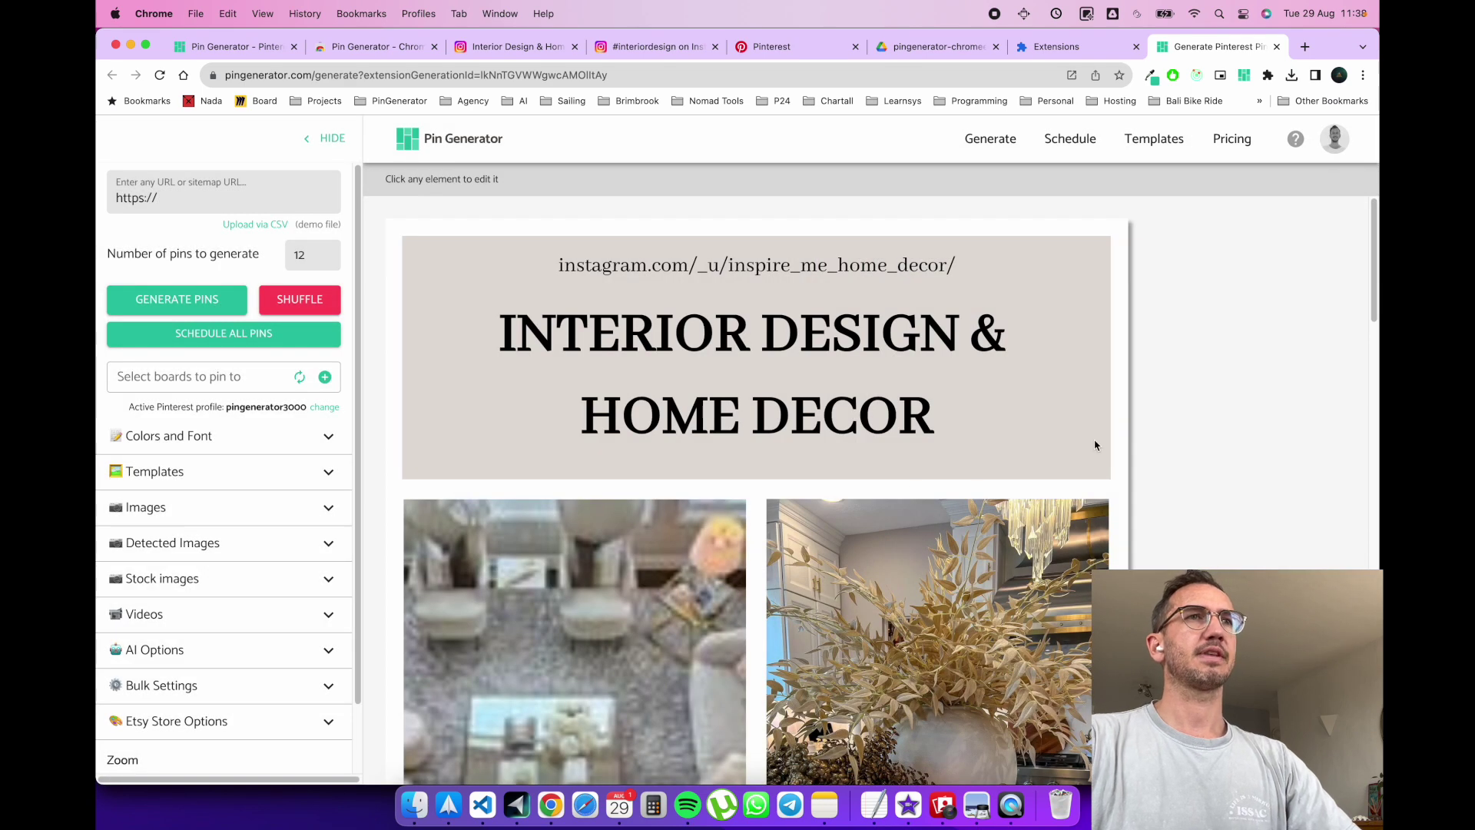
Zoom the canvas out to 25% and expand then collapse Templates and Your Templates
{"action": "scroll", "coordinate": [246, 754], "scroll_direction": "down", "scroll_amount": 2}
{"action": "left_click_drag", "start_coordinate": [108, 705], "coordinate": [123, 706]}
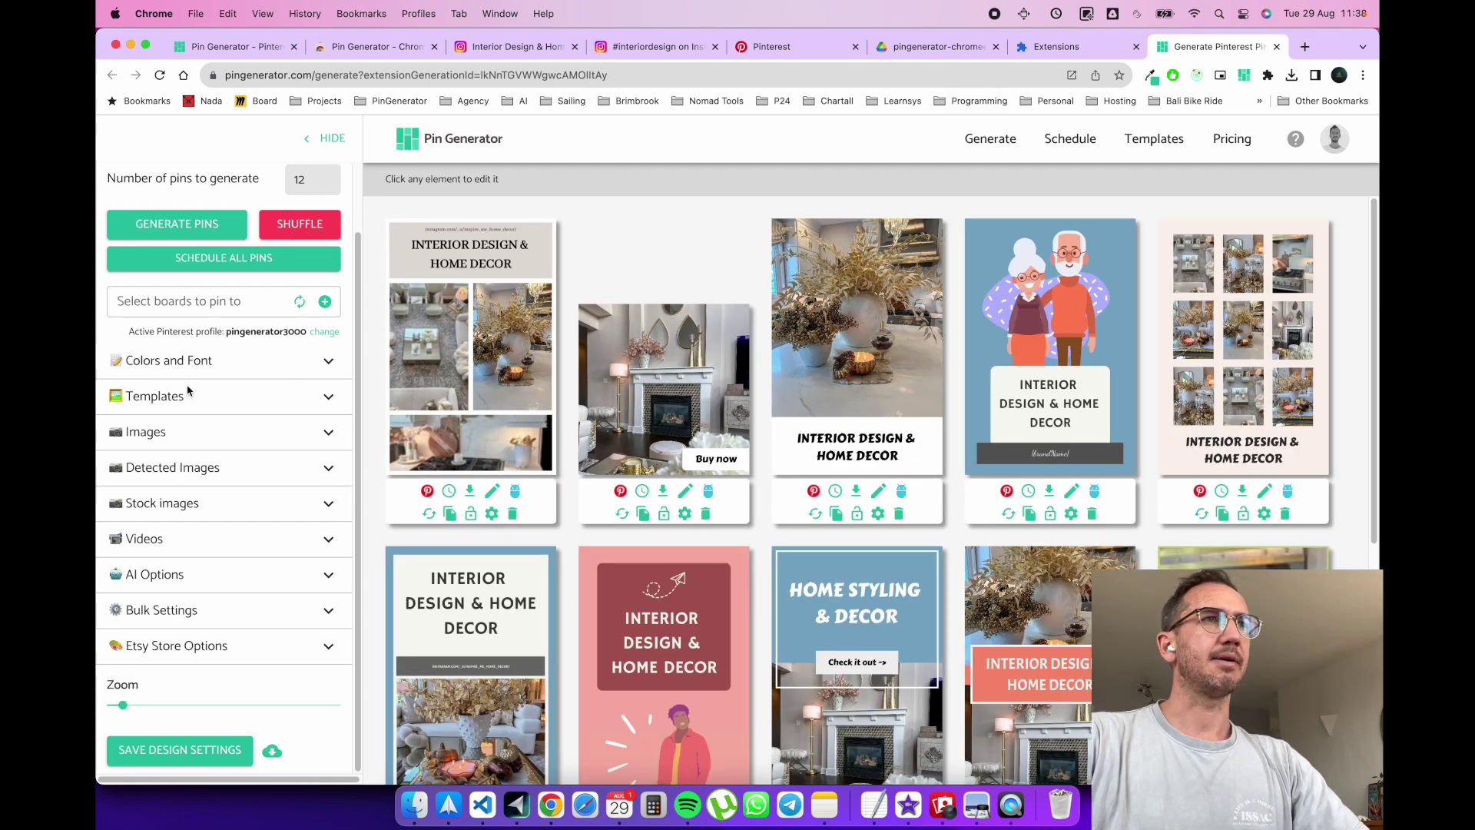
{"action": "left_click", "coordinate": [212, 398]}
{"action": "left_click", "coordinate": [278, 509]}
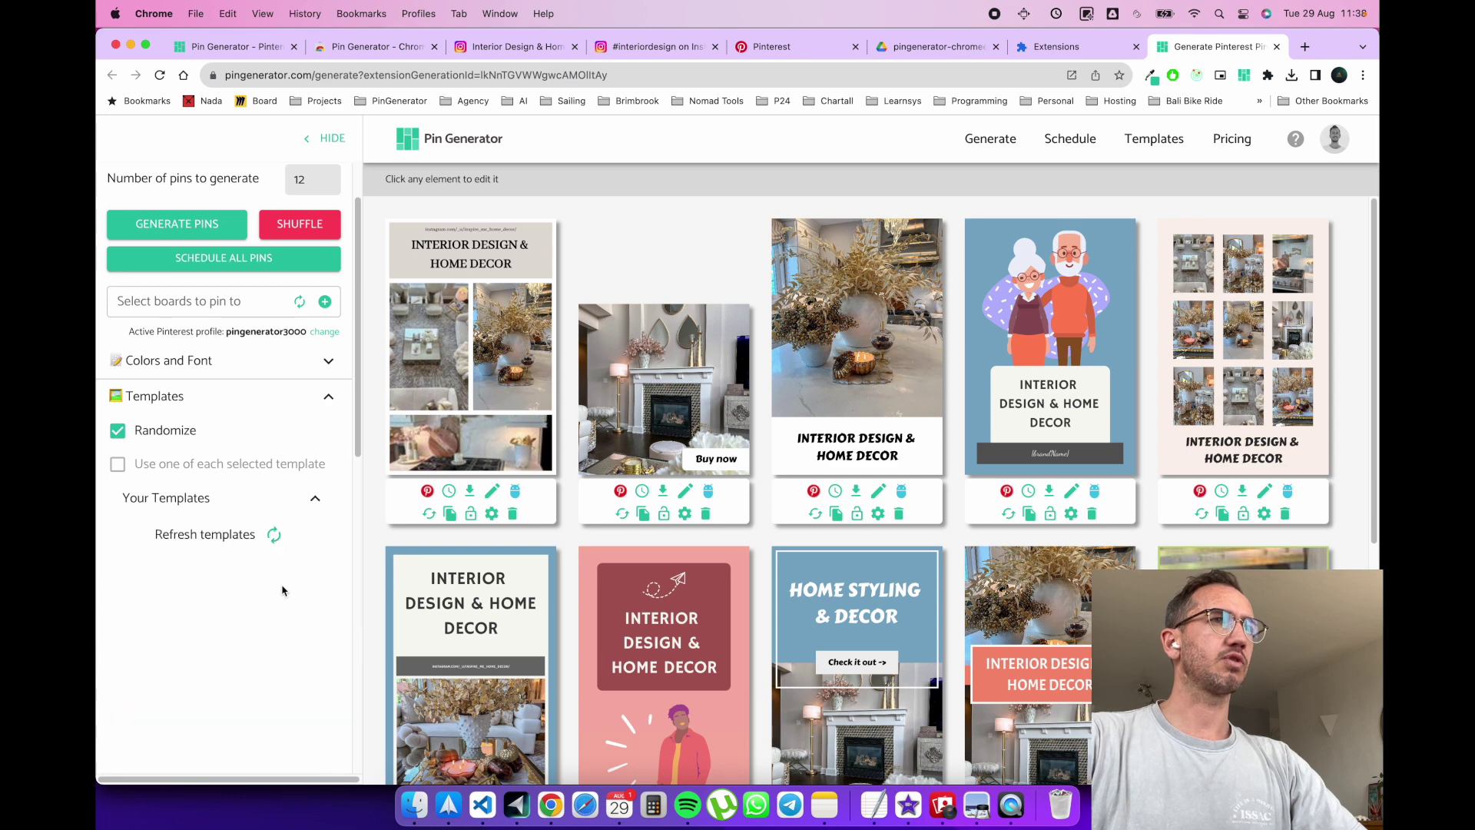
{"action": "left_click", "coordinate": [309, 503]}
{"action": "left_click", "coordinate": [328, 401]}
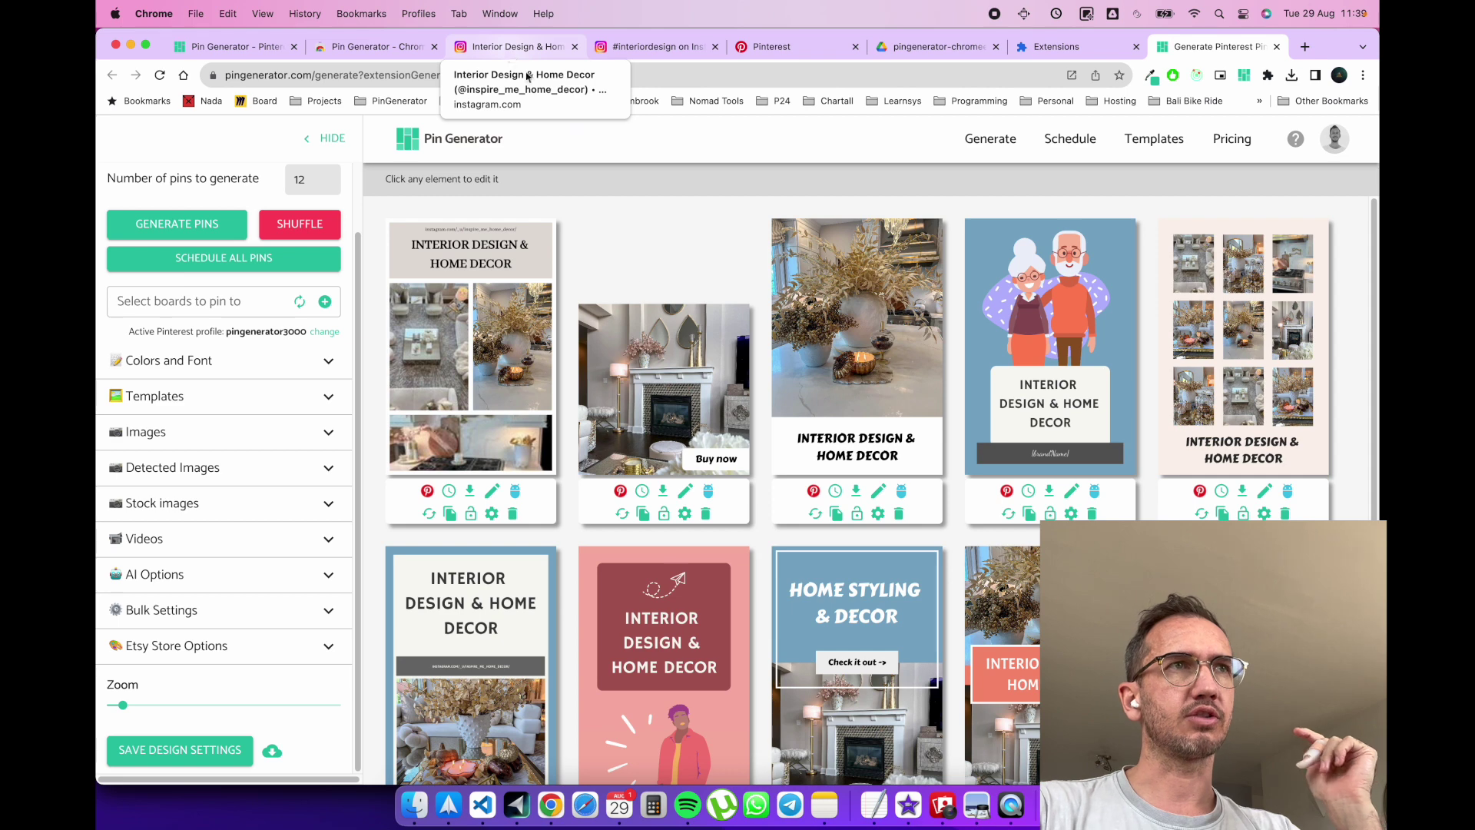
Paste the inspire_me_home_decor Instagram profile URL into Pin Generator and generate pins
{"action": "left_click", "coordinate": [530, 47]}
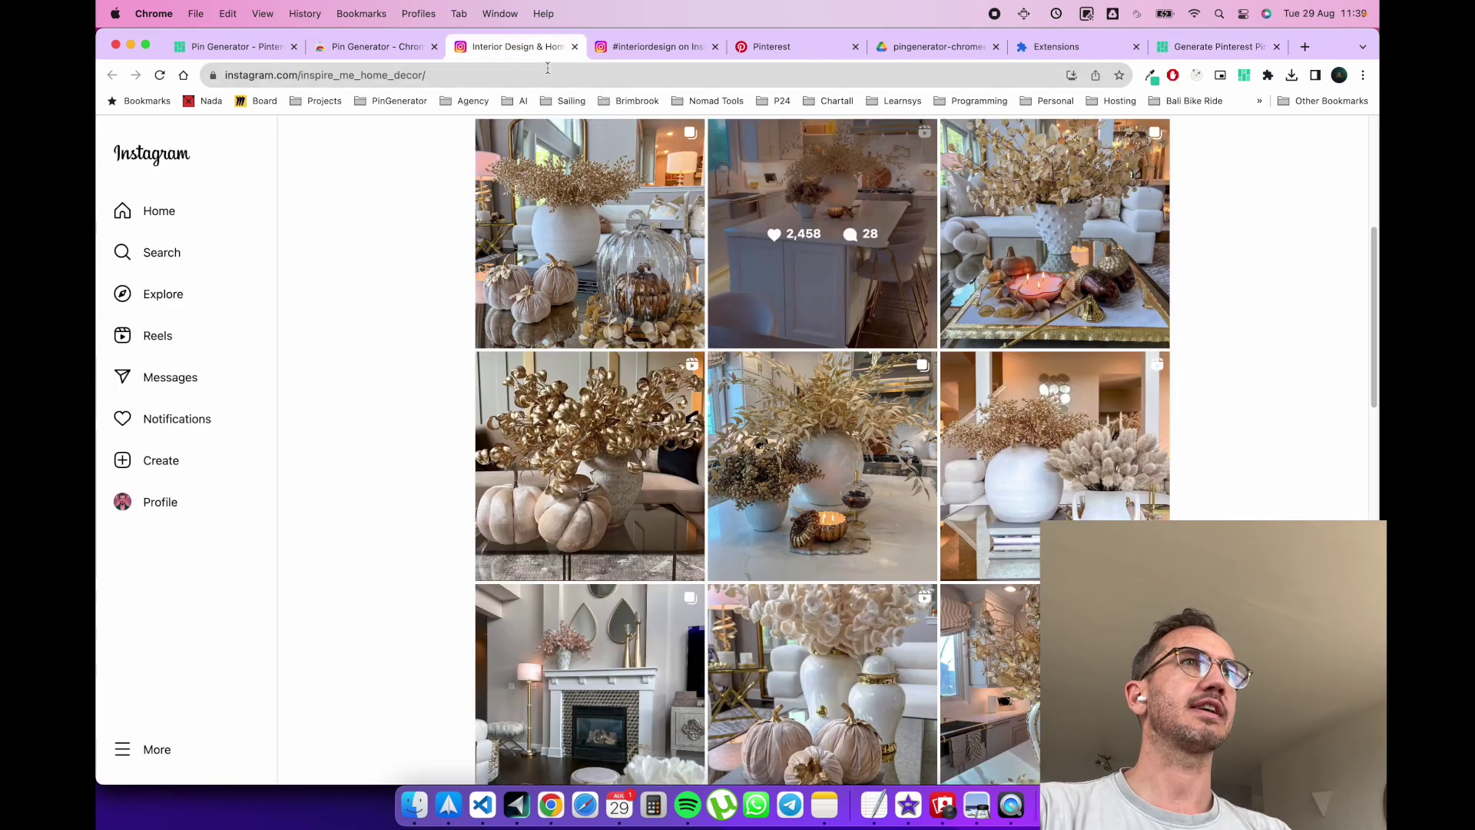
{"action": "left_click", "coordinate": [547, 71]}
{"action": "key", "text": "super+c"}
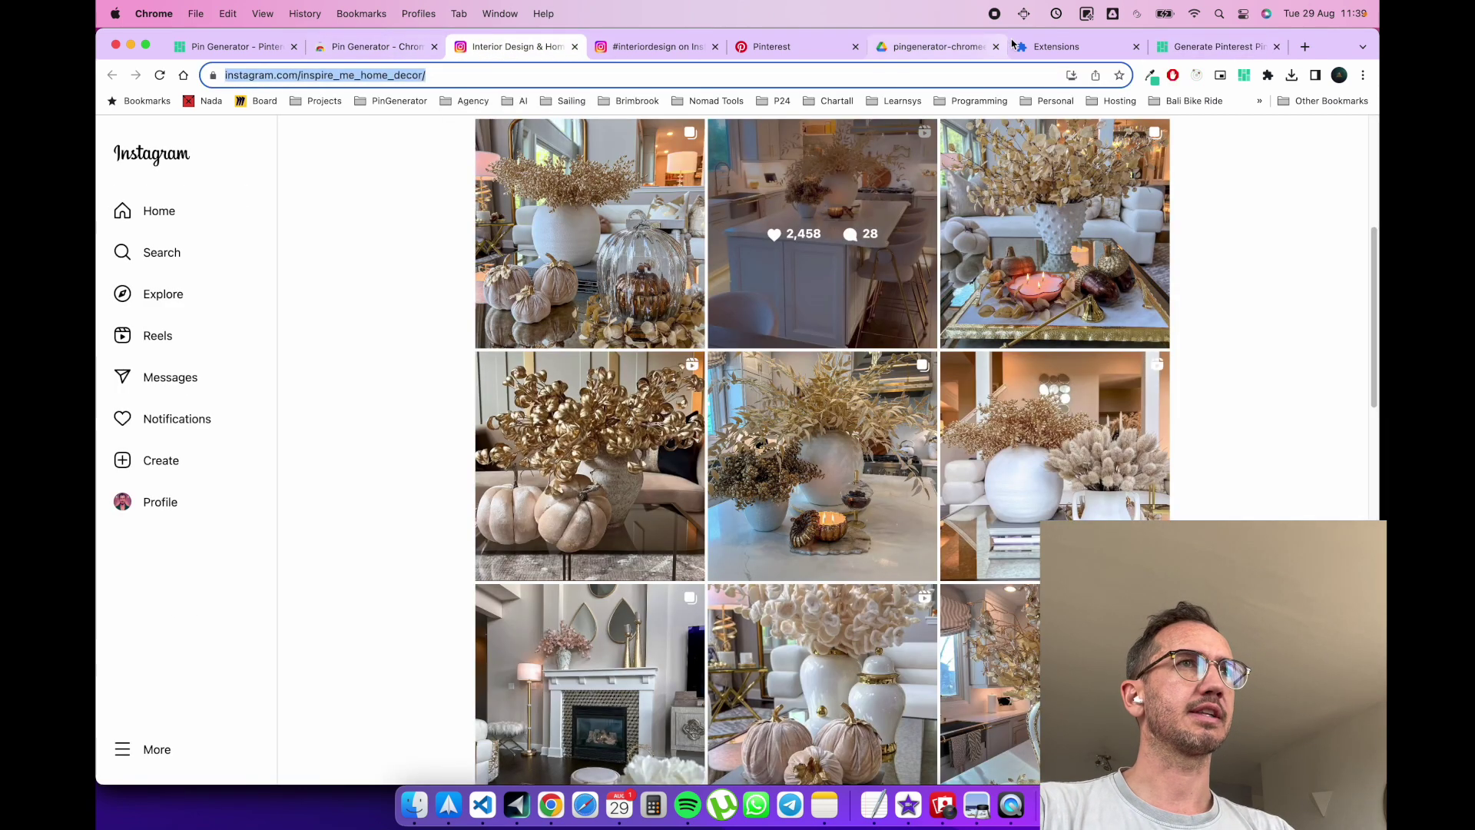
{"action": "left_click", "coordinate": [1214, 46]}
{"action": "scroll", "coordinate": [245, 290], "scroll_direction": "up", "scroll_amount": 2}
{"action": "left_click", "coordinate": [223, 198]}
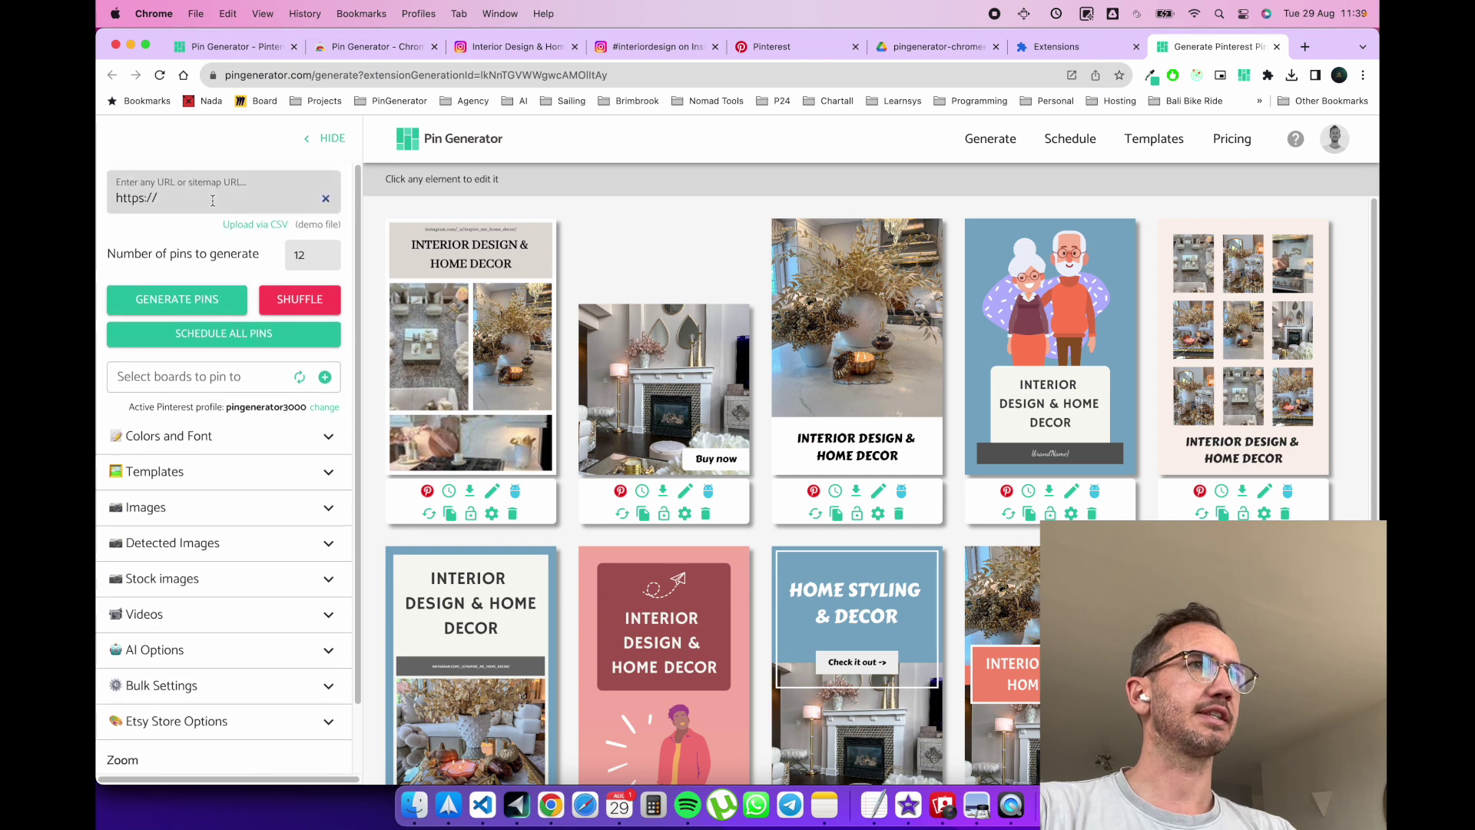
{"action": "key", "text": "super+v"}
{"action": "left_click", "coordinate": [177, 299]}
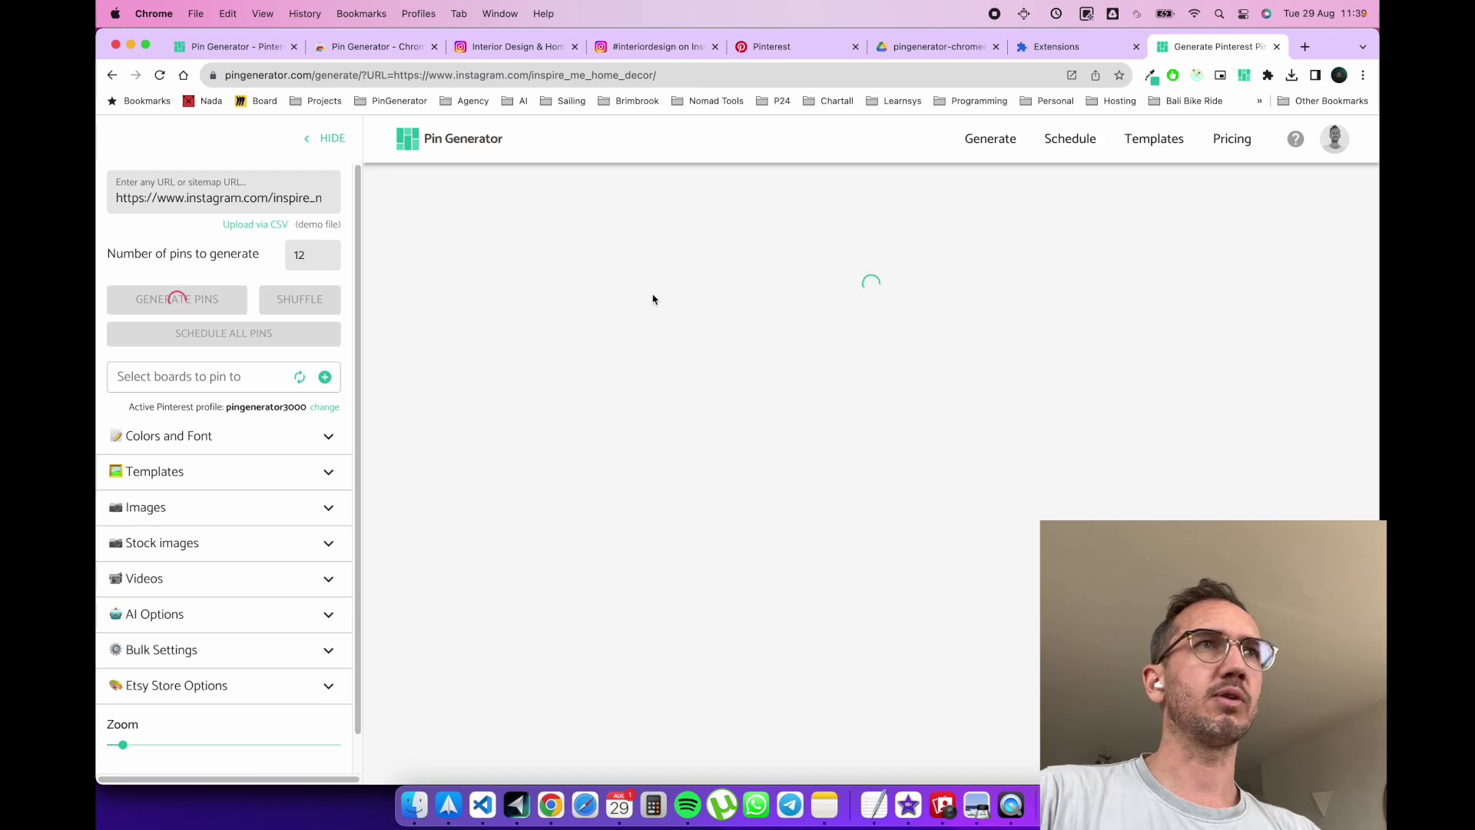
Return to the Pin Generator results and accept the detected images with DONE
{"action": "left_click", "coordinate": [810, 49]}
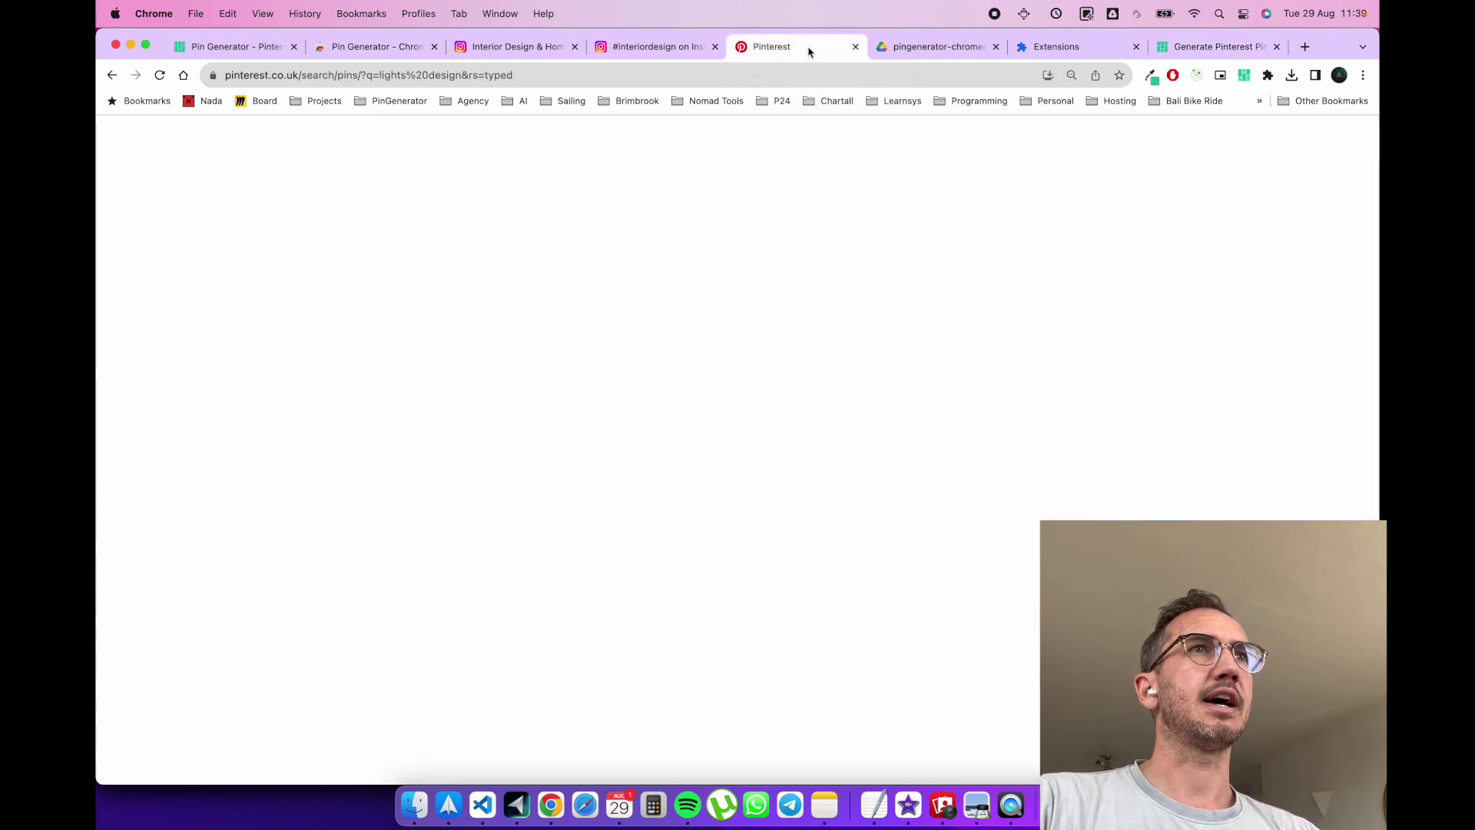
{"action": "left_click", "coordinate": [516, 47]}
{"action": "left_click", "coordinate": [1215, 47]}
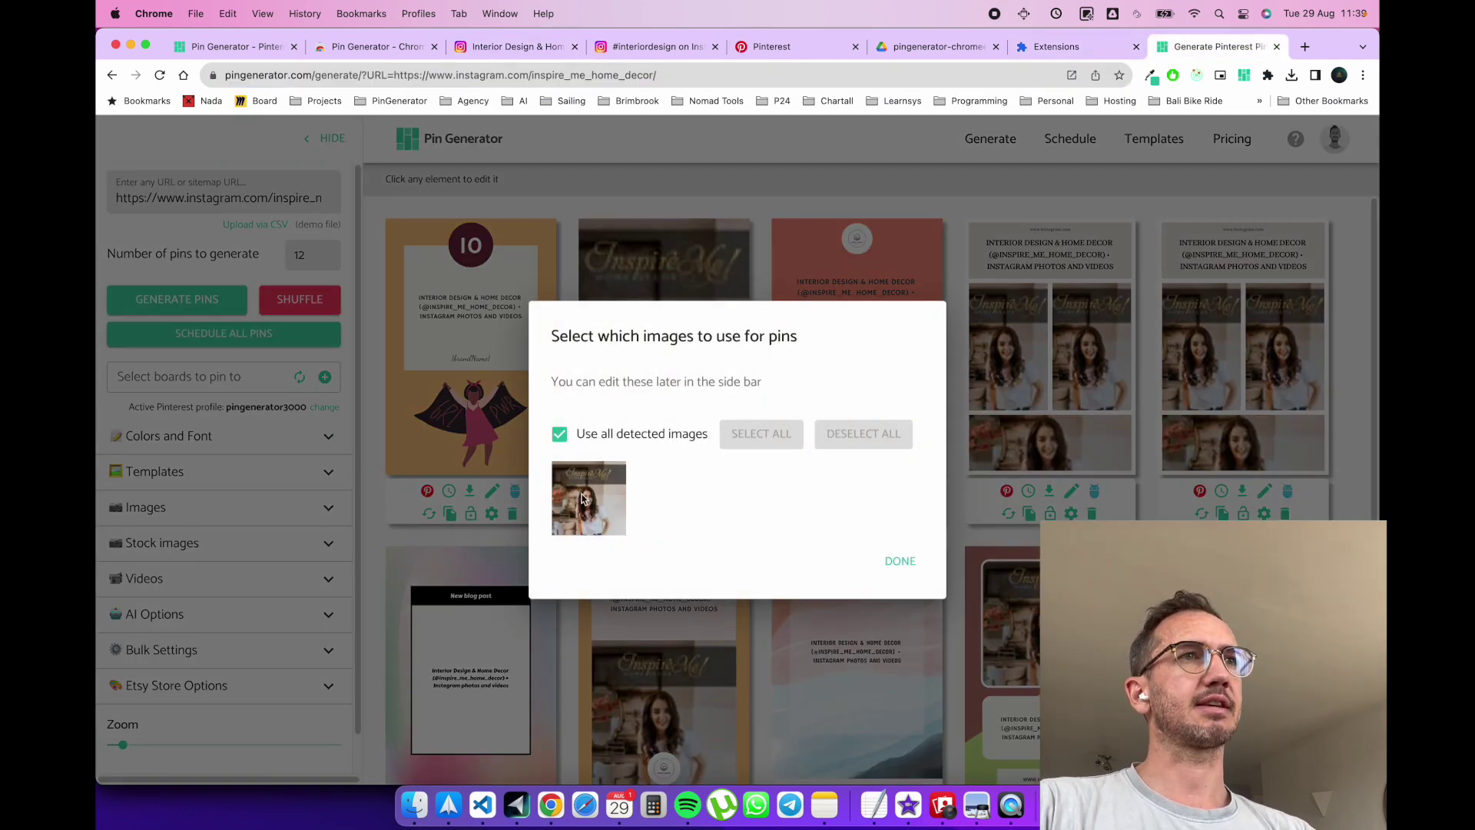
{"action": "left_click", "coordinate": [896, 563]}
Return to Instagram and open the #interiordesign hashtag page
{"action": "key", "text": "super+3"}
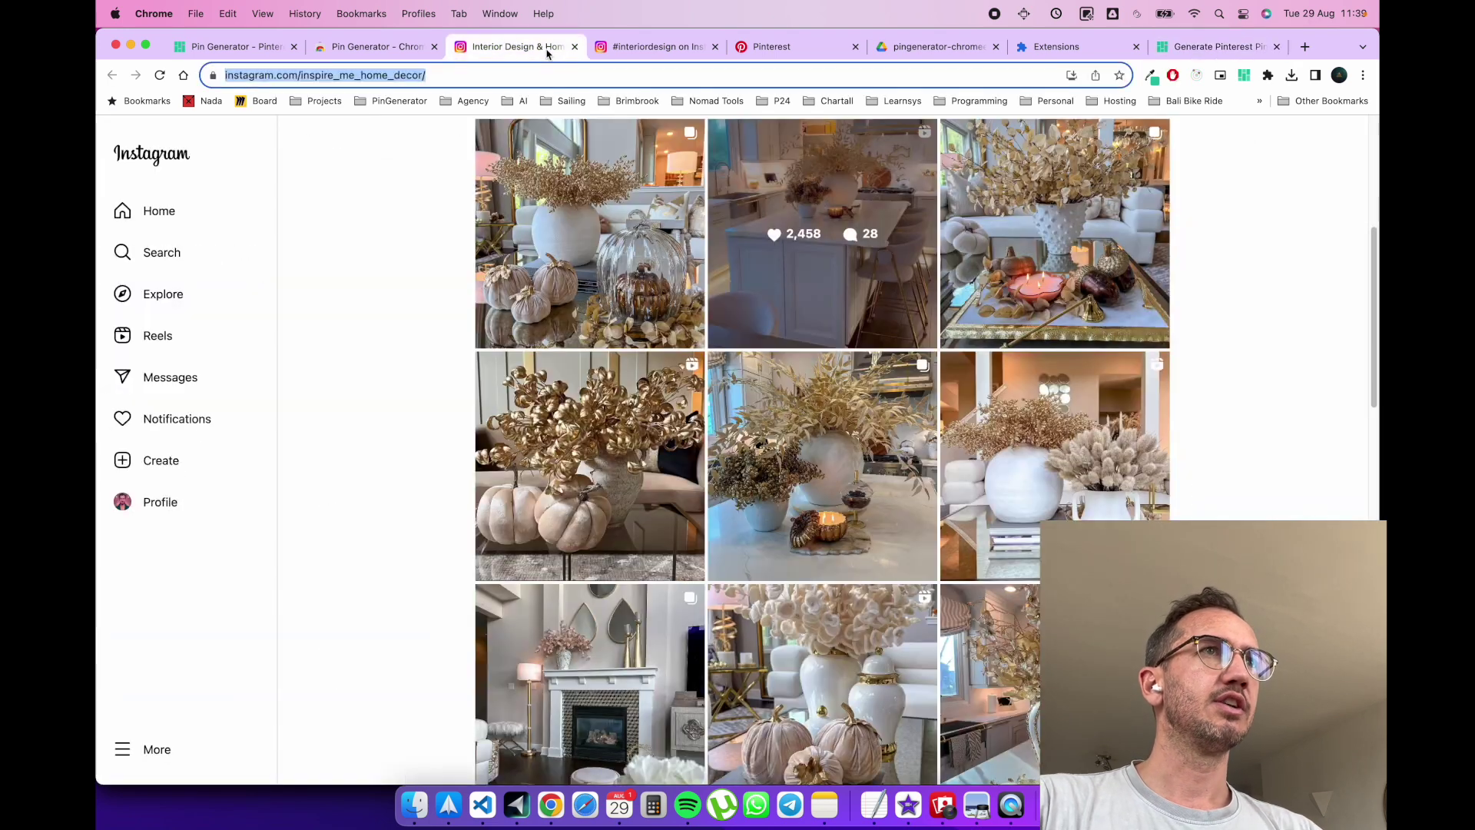
{"action": "scroll", "coordinate": [1012, 561], "scroll_direction": "up", "scroll_amount": 5}
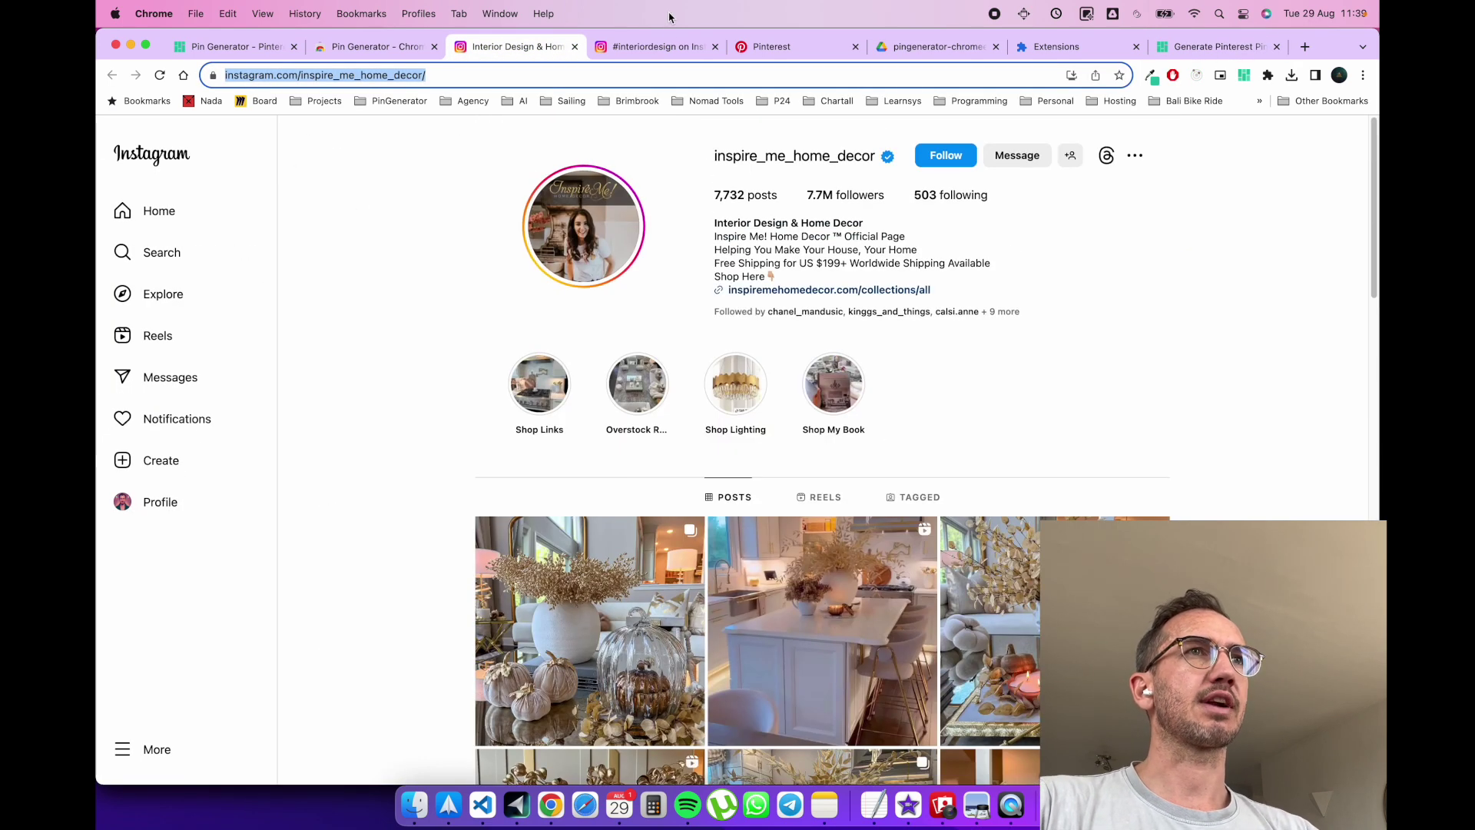
{"action": "left_click", "coordinate": [665, 47]}
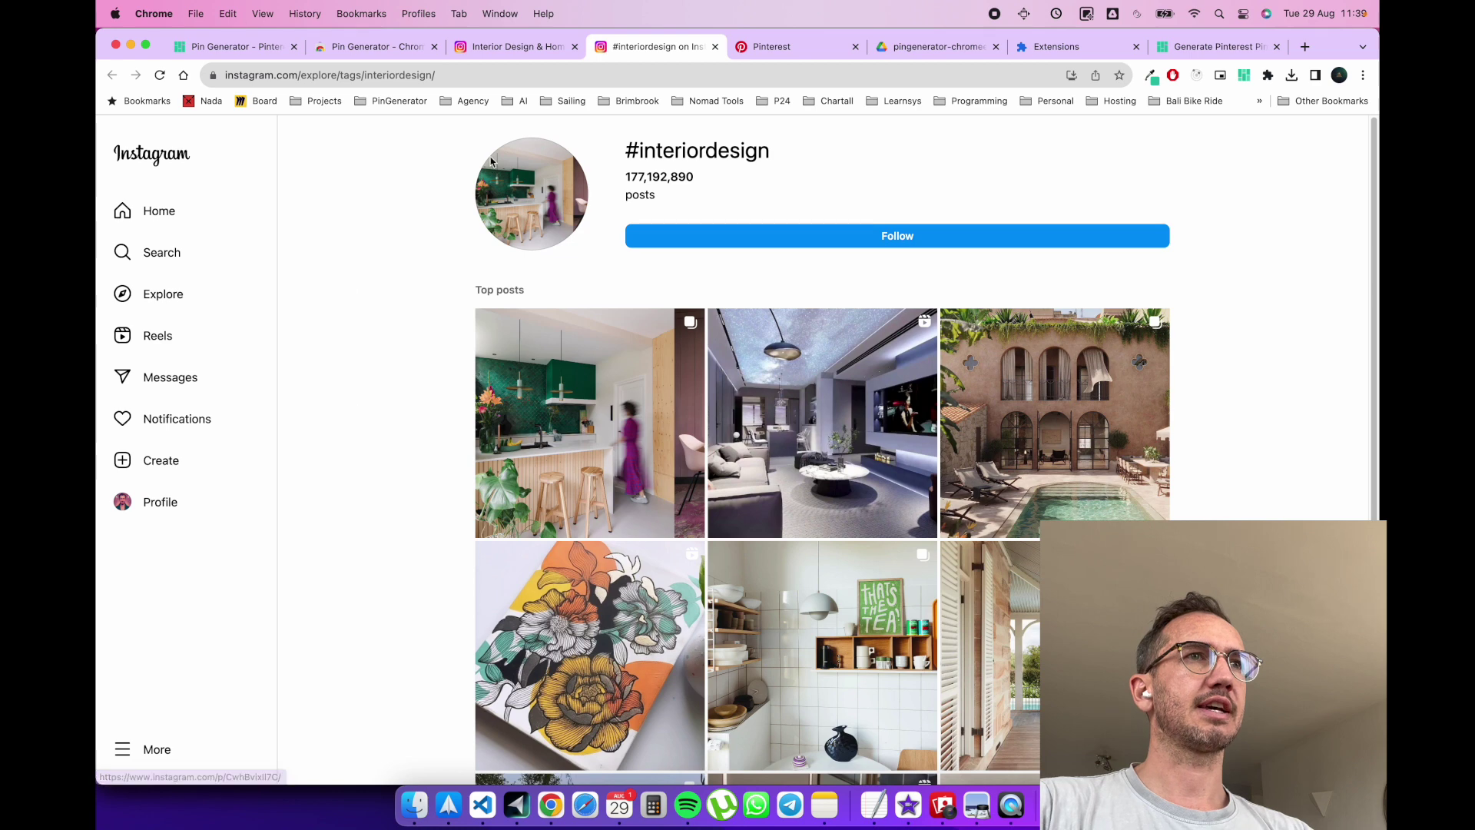
{"action": "left_click_drag", "start_coordinate": [772, 158], "coordinate": [639, 153]}
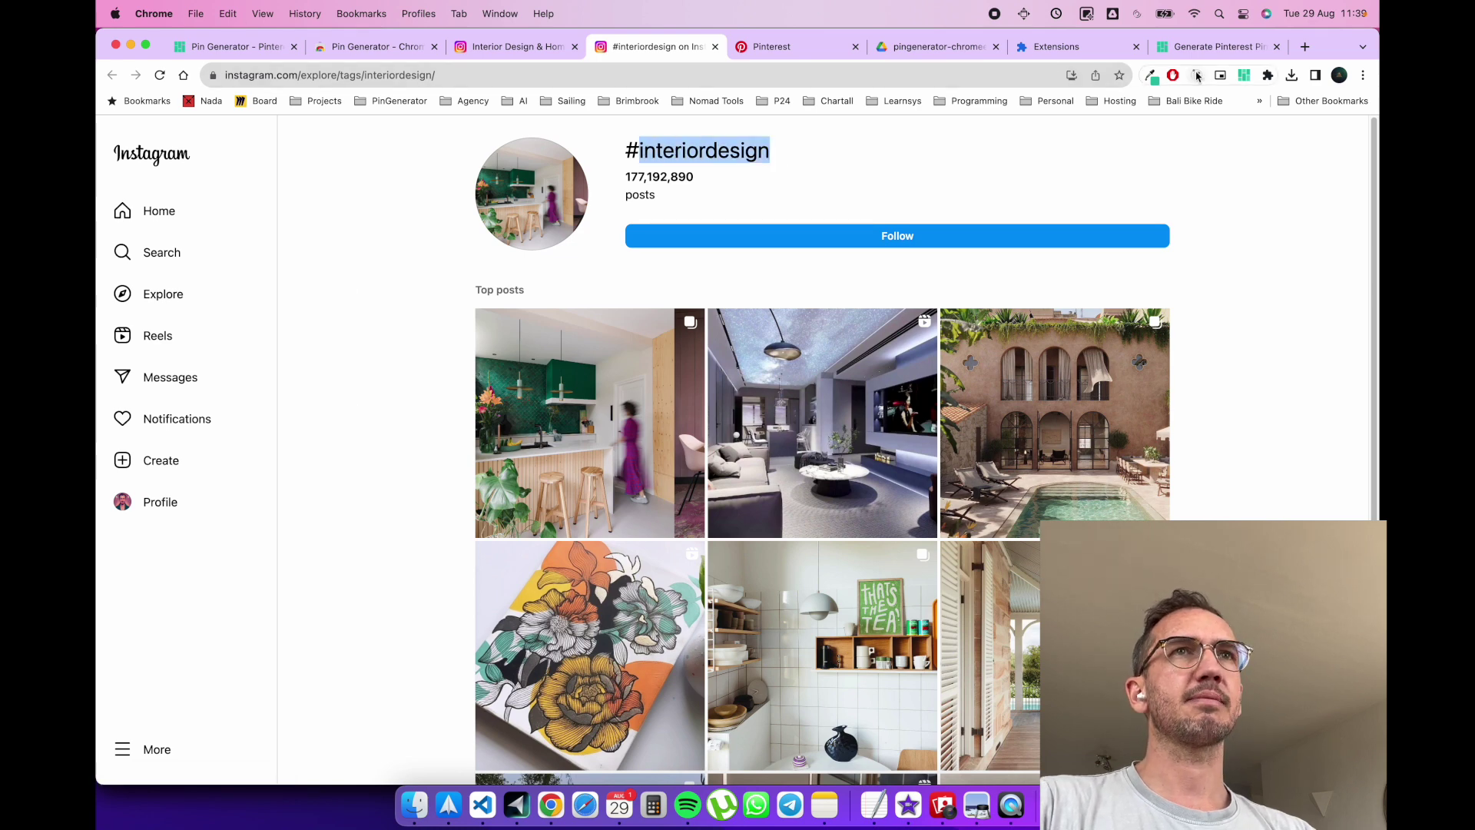
Bring up the Pin Generator popup, dismiss it, and reload the hashtag page
{"action": "left_click", "coordinate": [1244, 76]}
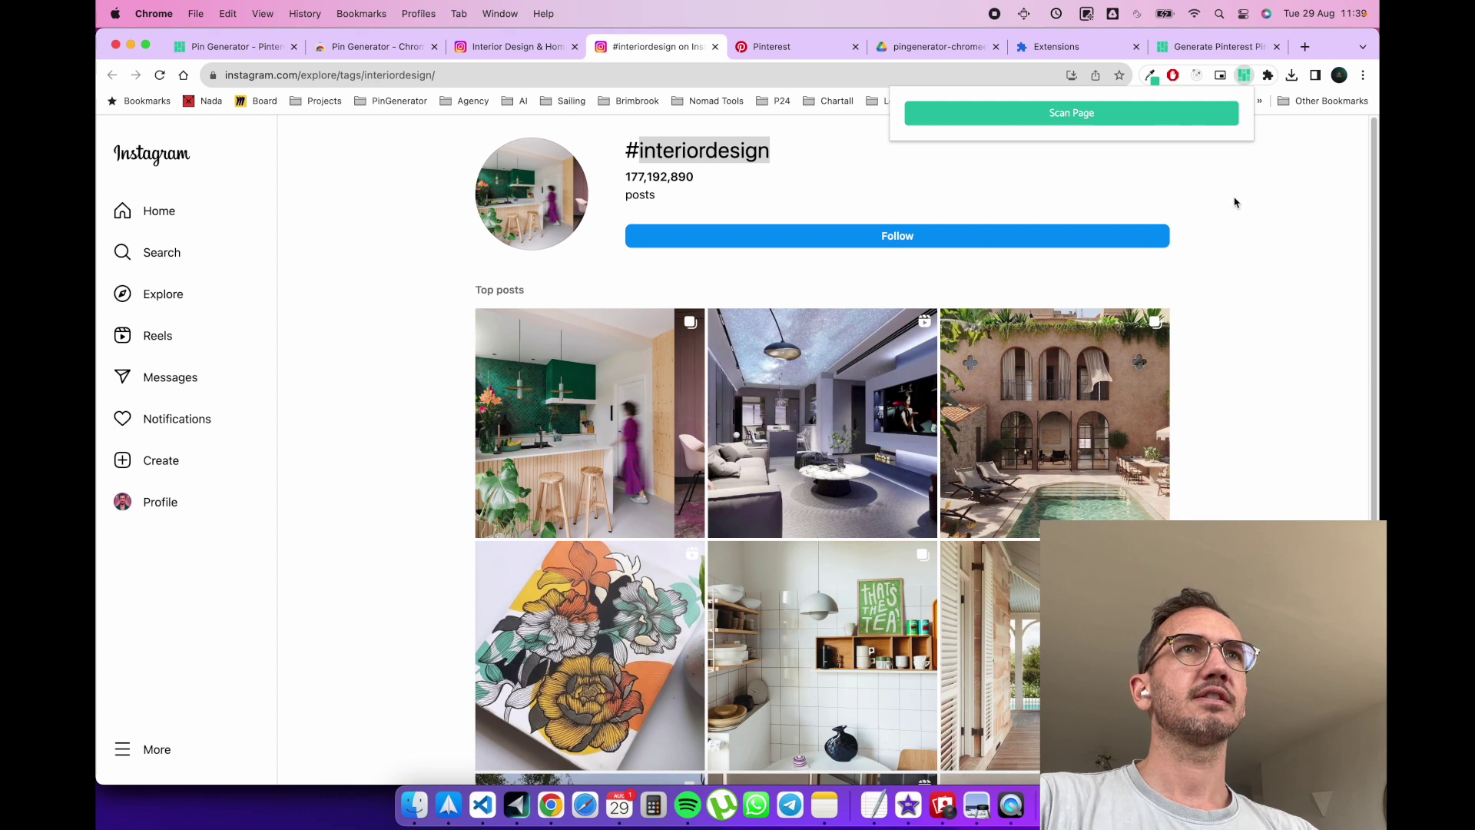
{"action": "left_click", "coordinate": [1235, 202]}
{"action": "key", "text": "super+r"}
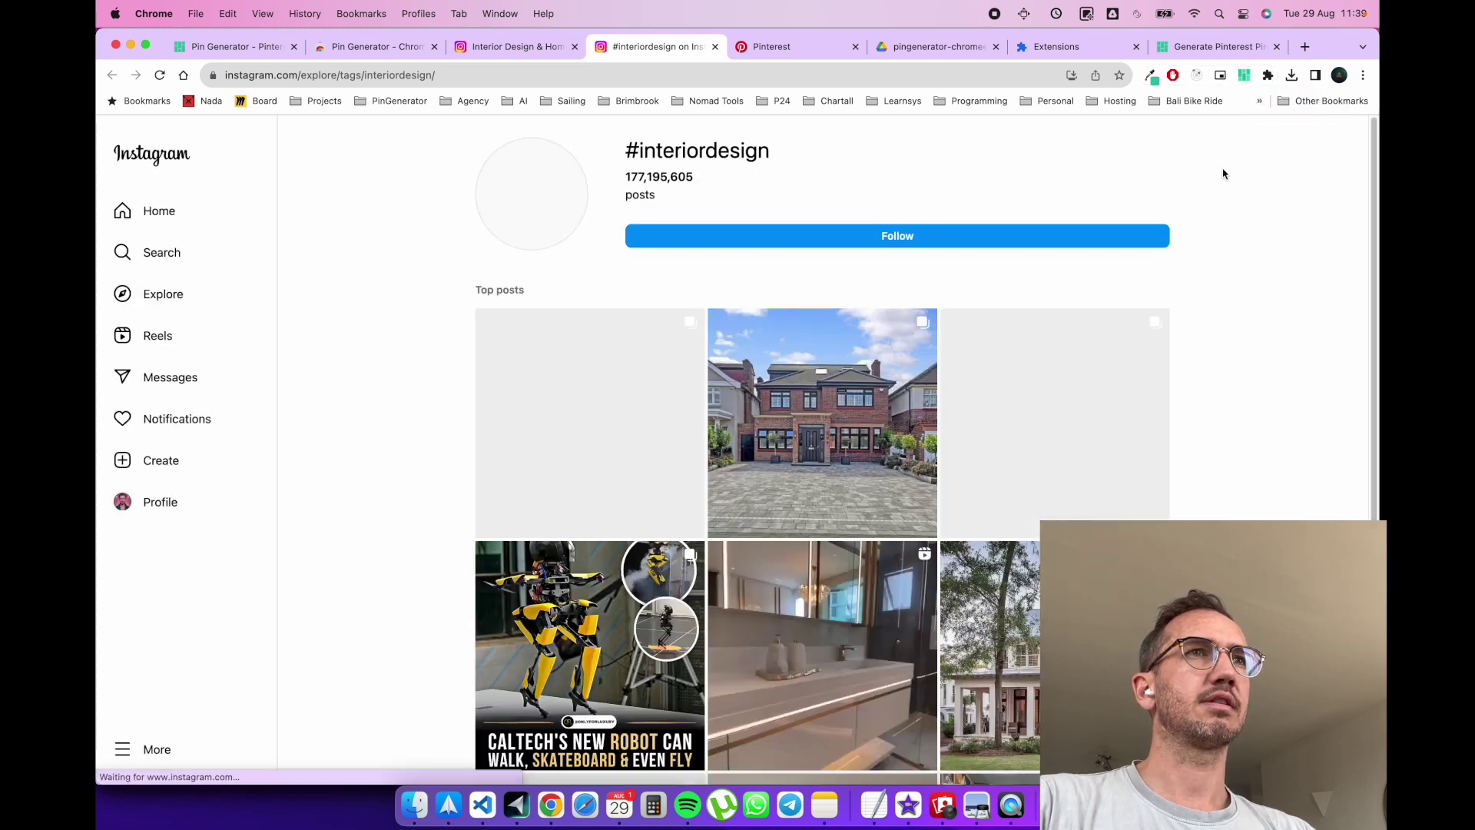
Scan the #interiordesign page with Pin Generator, then go to Pinterest's lights design results
{"action": "left_click", "coordinate": [1244, 76]}
{"action": "left_click", "coordinate": [1180, 119]}
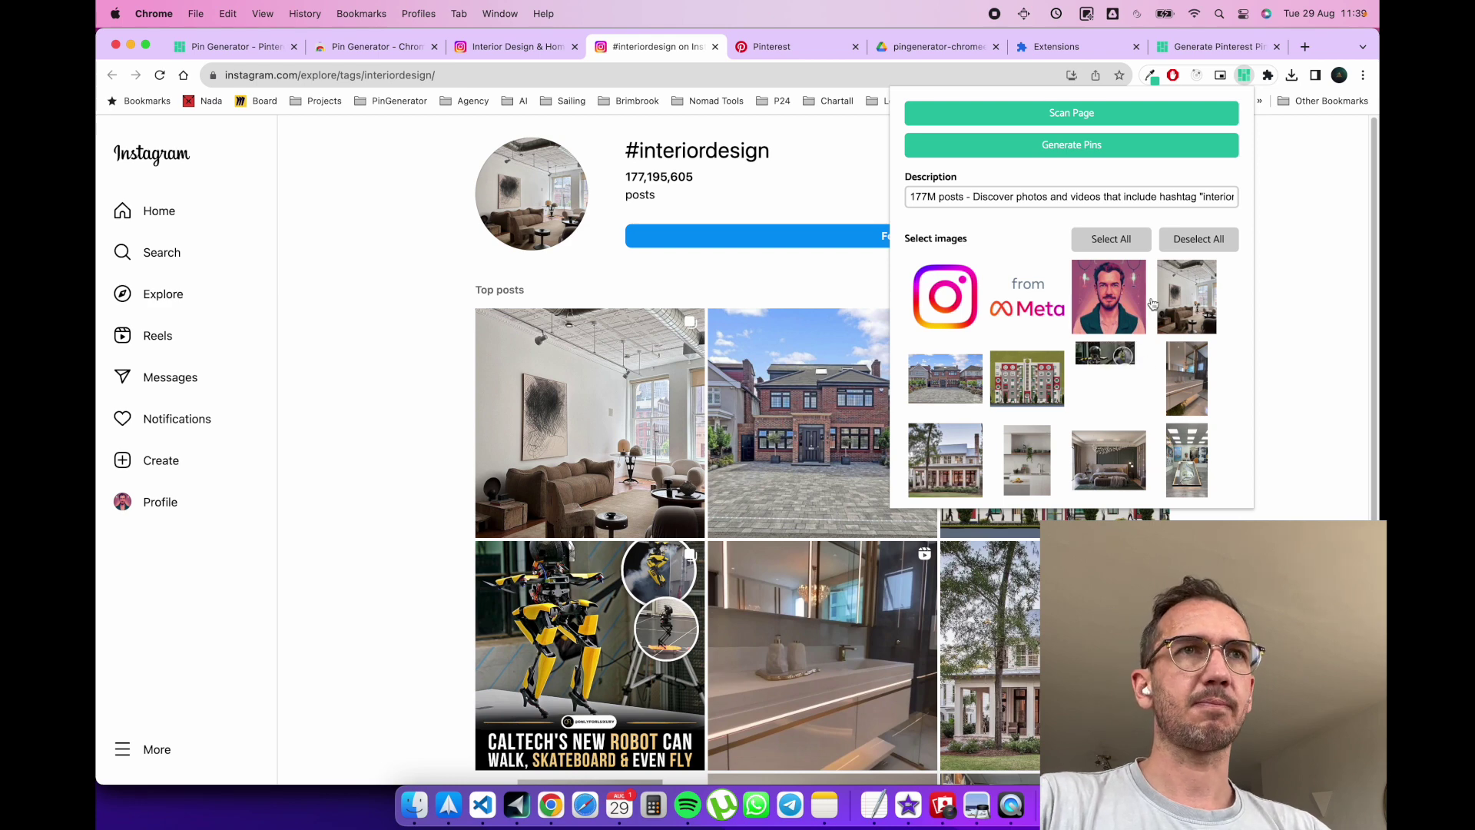
{"action": "left_click", "coordinate": [1281, 329]}
{"action": "left_click", "coordinate": [771, 46]}
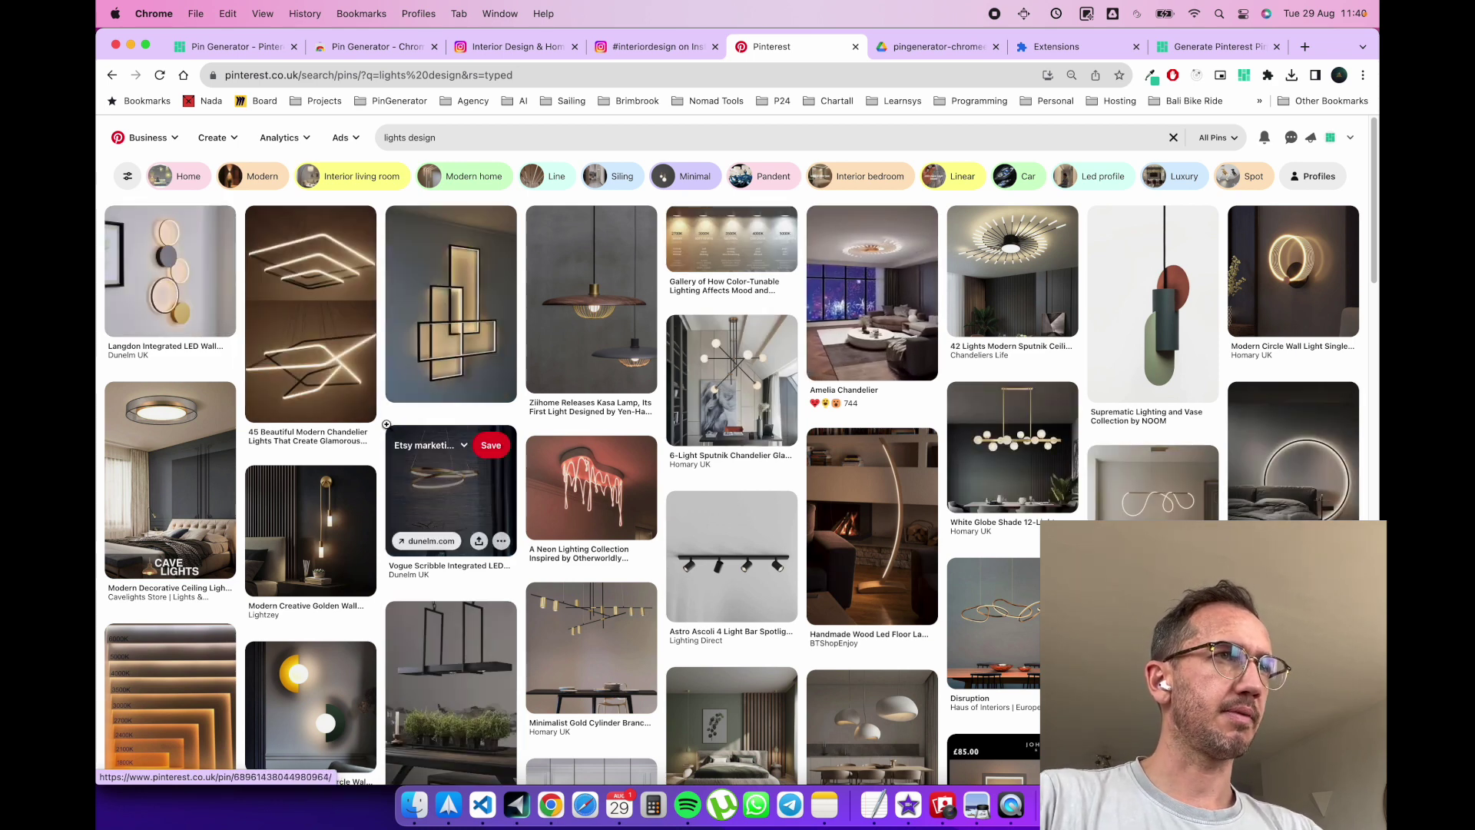
{"action": "left_click", "coordinate": [382, 139]}
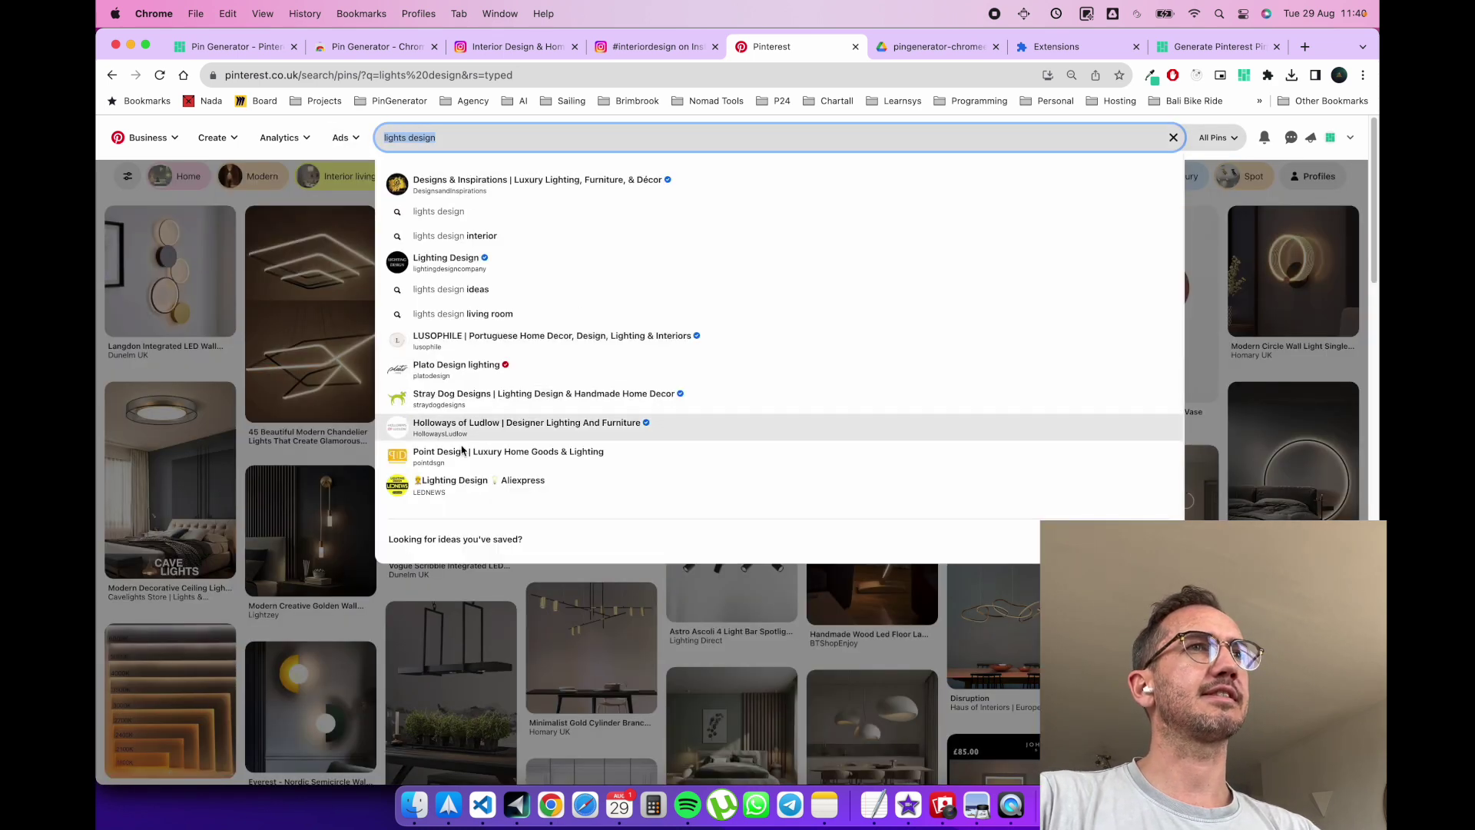
{"action": "key", "text": "Escape"}
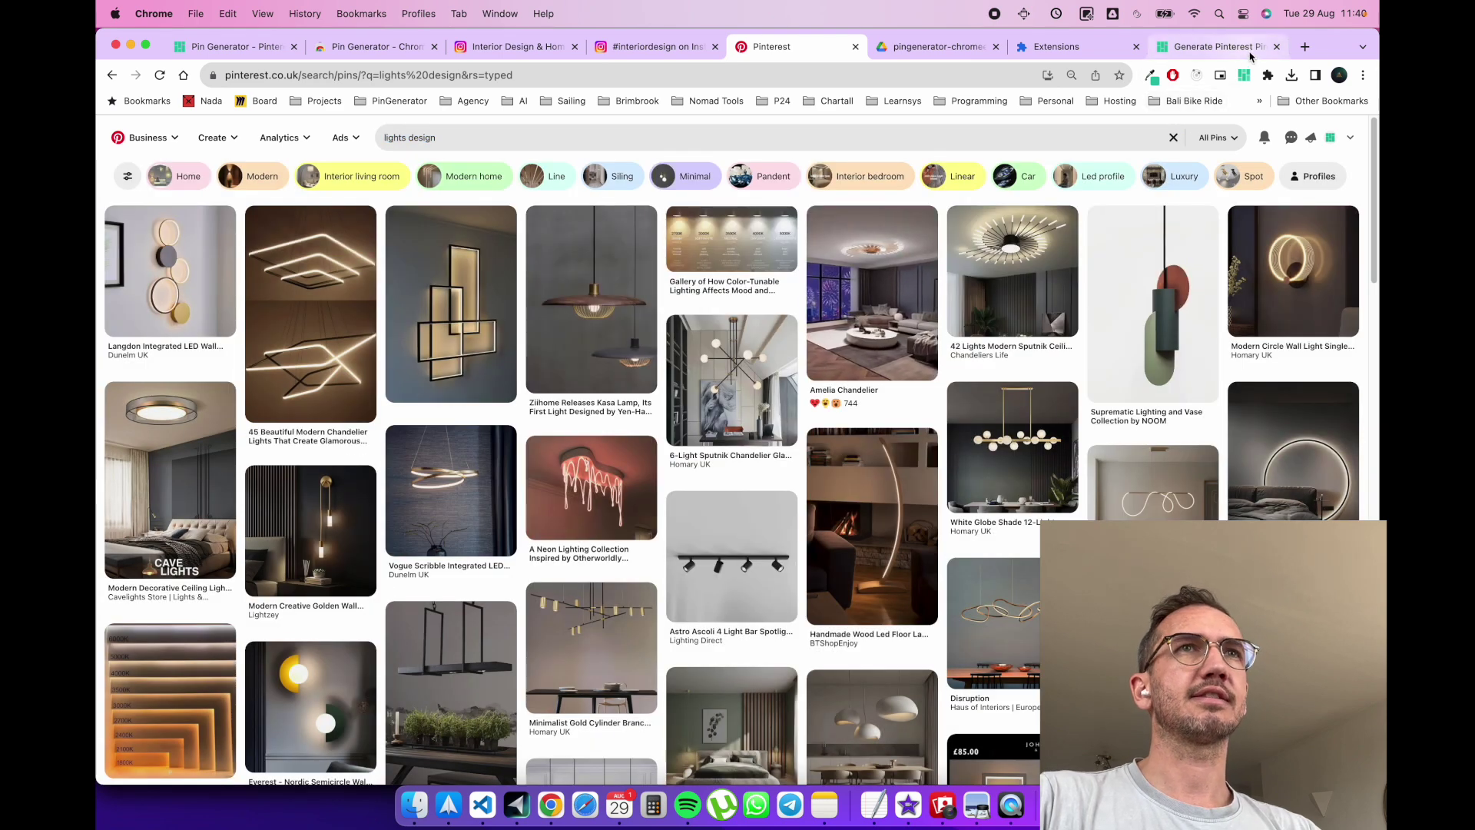
{"action": "left_click", "coordinate": [1245, 74]}
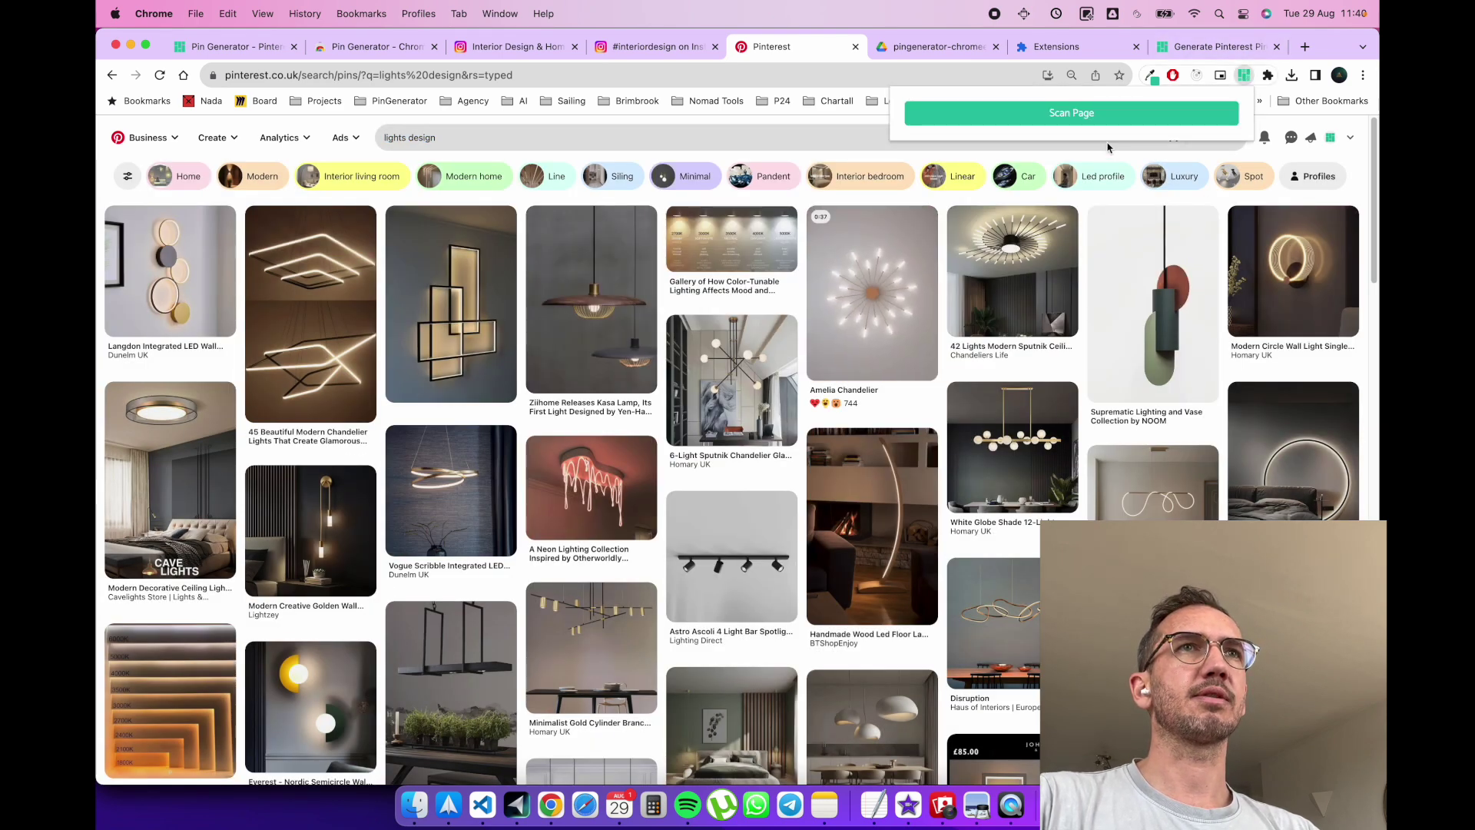
{"action": "left_click", "coordinate": [1096, 112]}
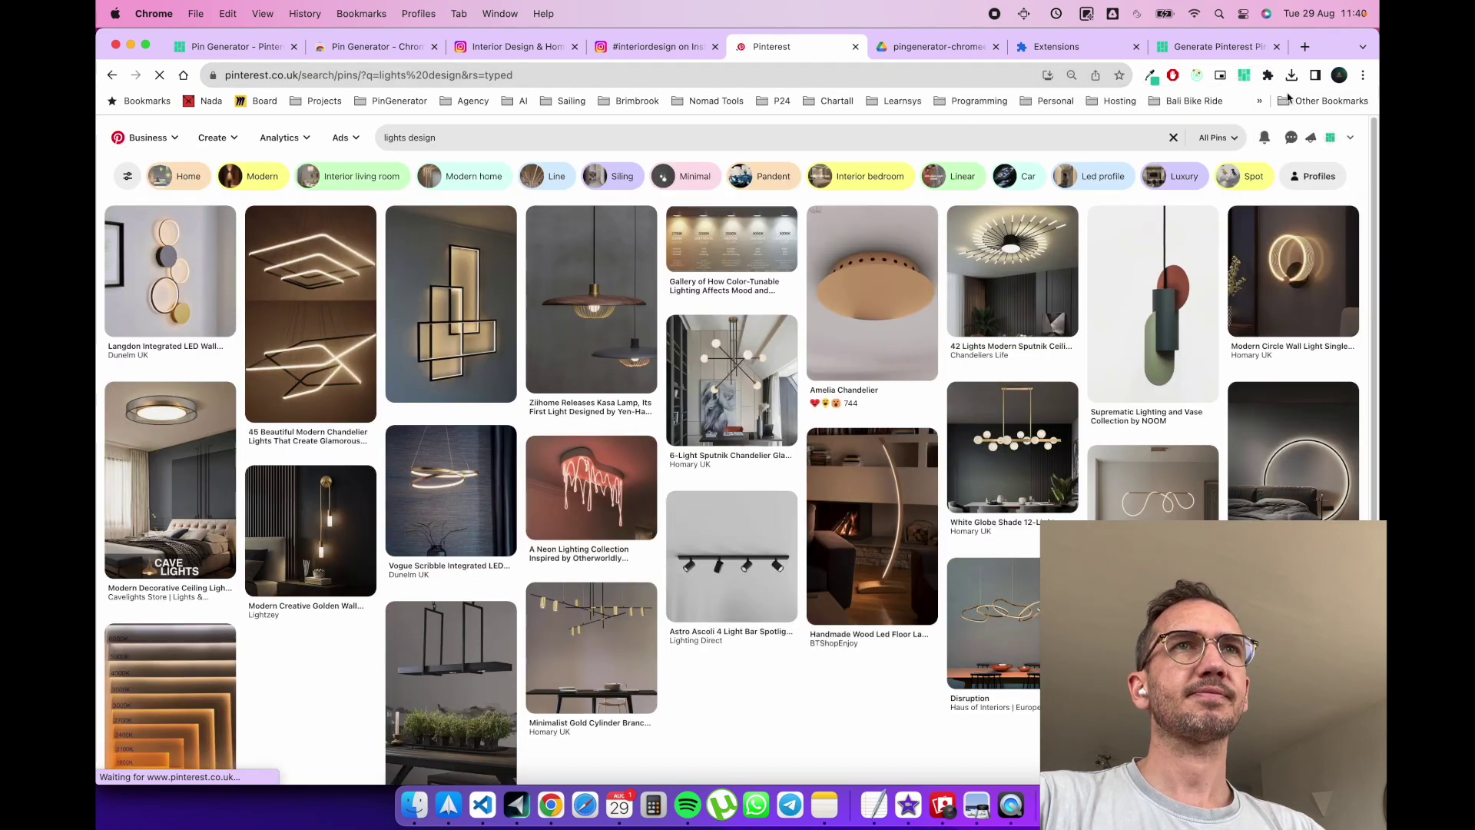
{"action": "left_click", "coordinate": [1246, 77]}
{"action": "left_click", "coordinate": [1188, 117]}
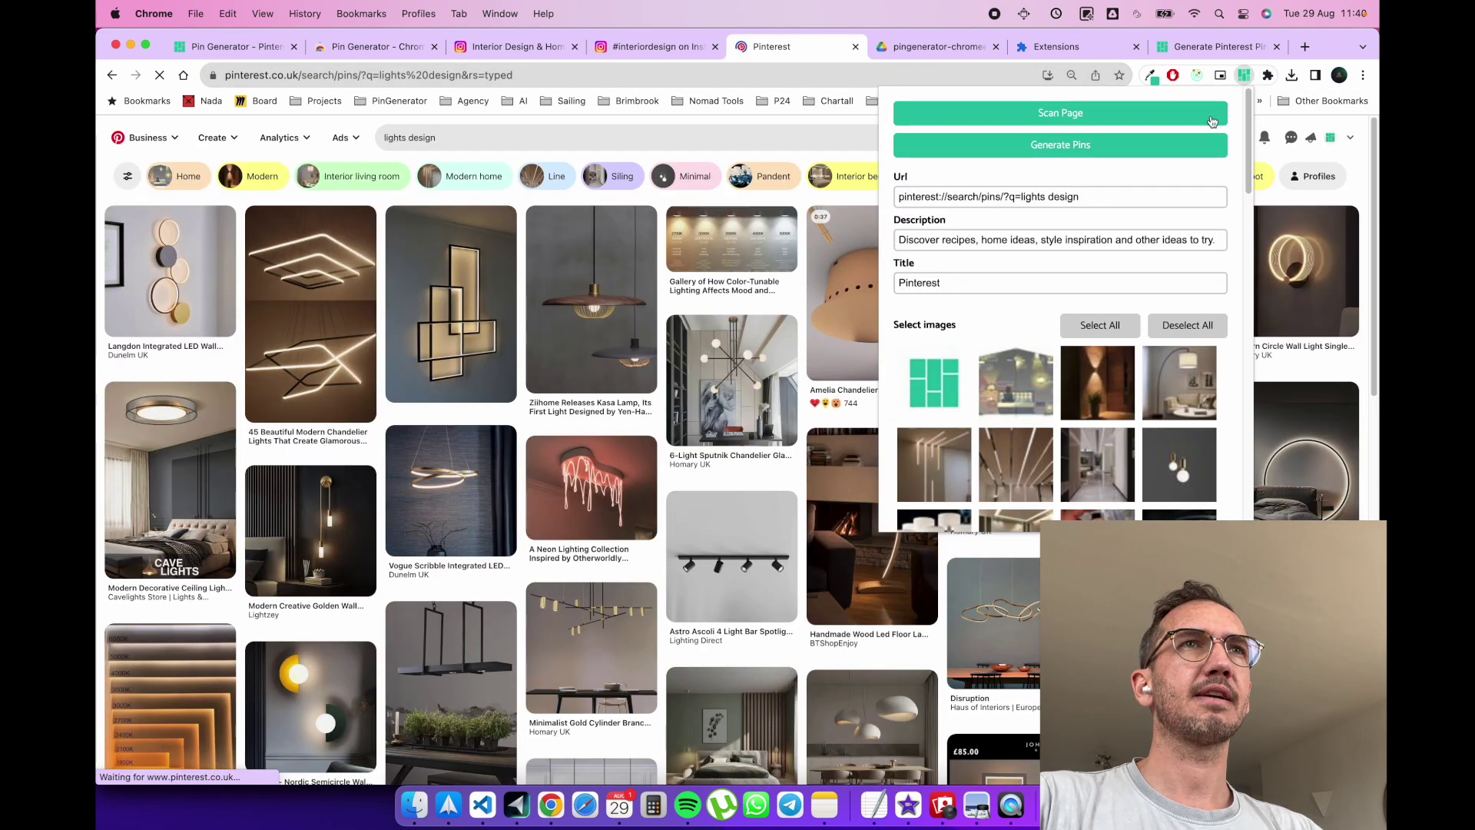
{"action": "scroll", "coordinate": [1155, 243], "scroll_direction": "down", "scroll_amount": 5}
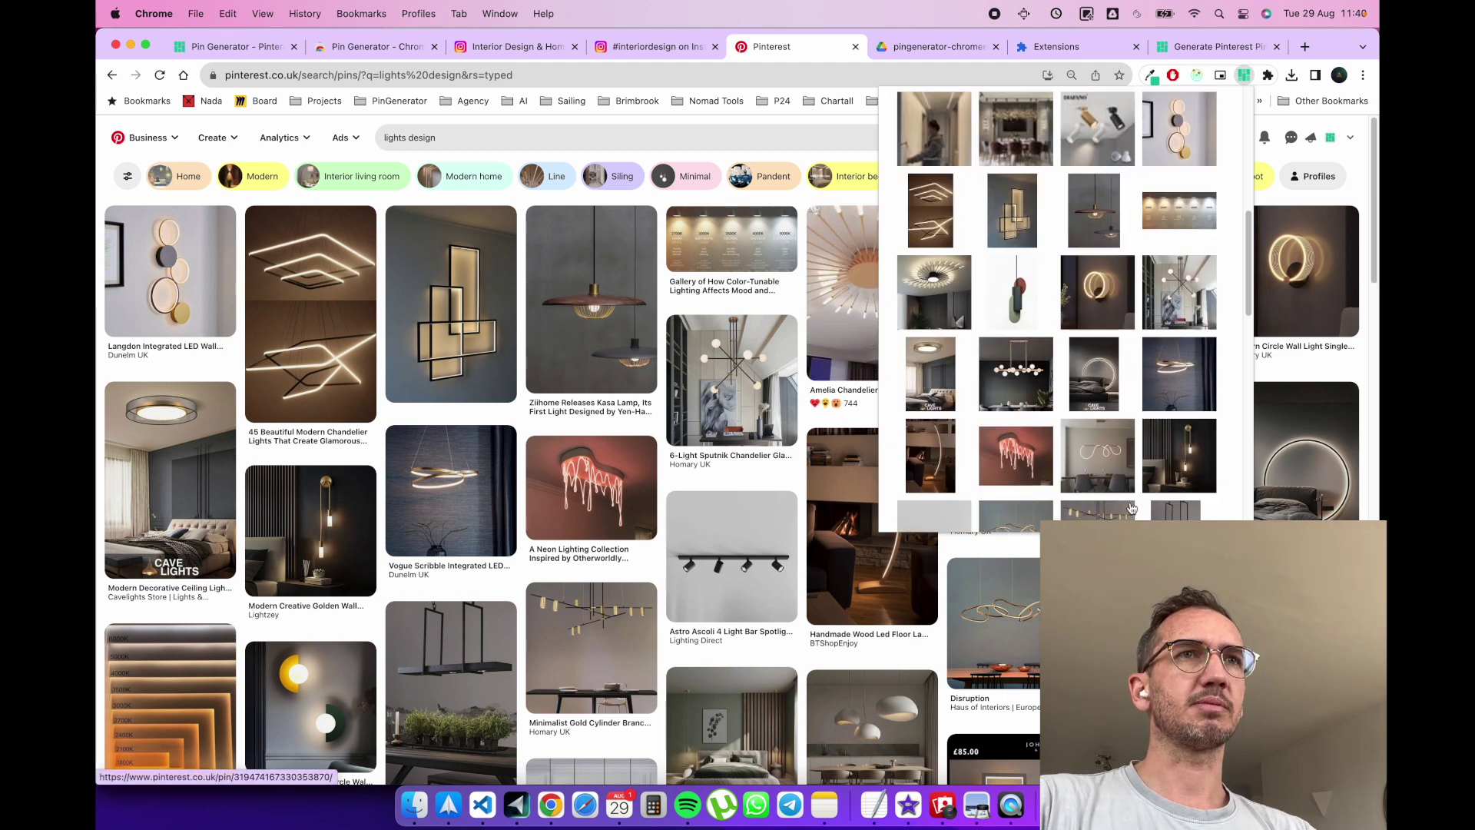
{"action": "scroll", "coordinate": [1058, 424], "scroll_direction": "down", "scroll_amount": 5}
{"action": "scroll", "coordinate": [1058, 424], "scroll_direction": "up", "scroll_amount": 10}
{"action": "left_click", "coordinate": [757, 199]}
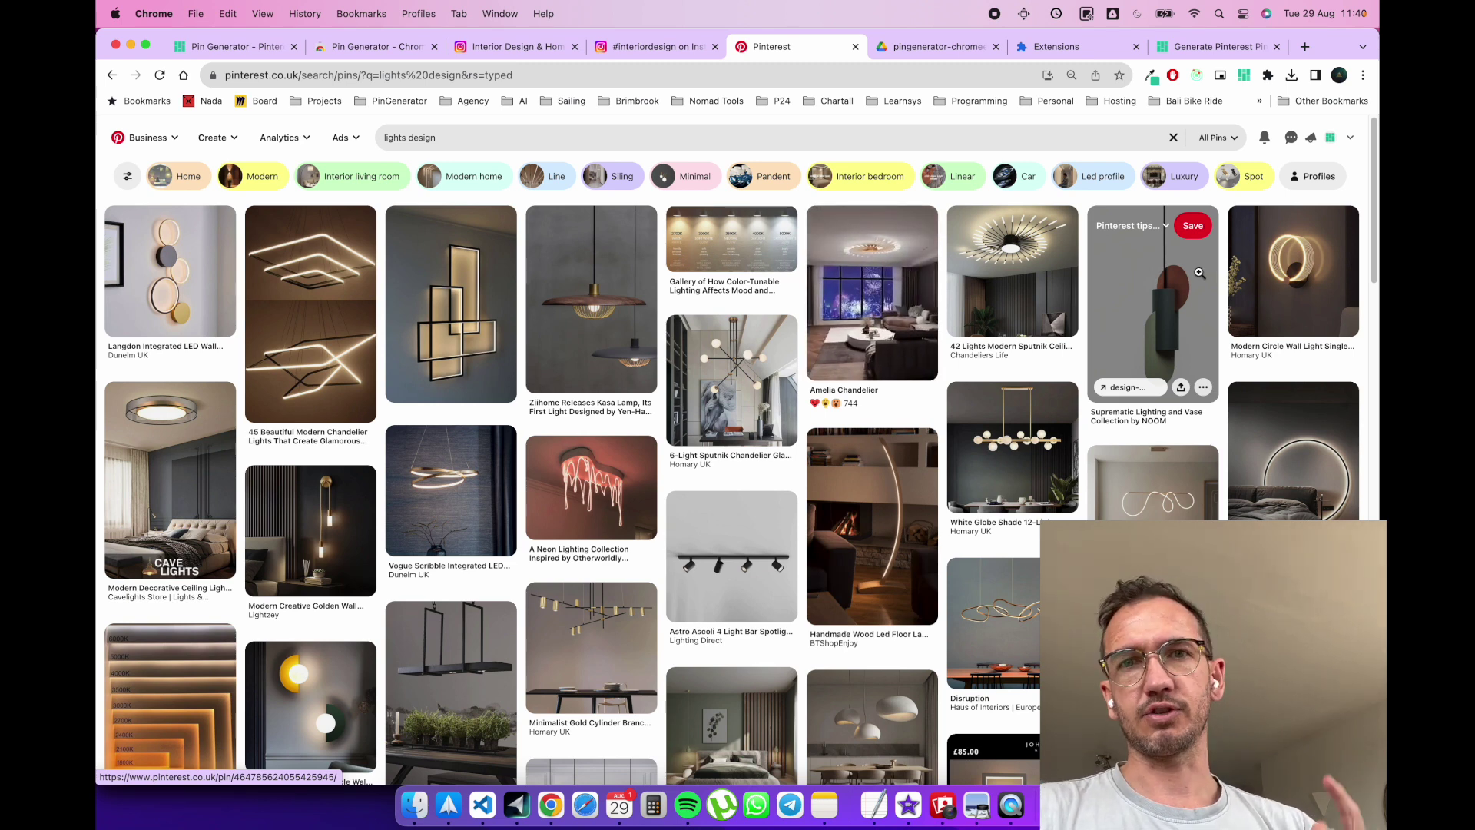
{"action": "left_click", "coordinate": [1309, 46]}
Search the web for 'zazzle' and open Zazzle's personalized gifts section
{"action": "type", "text": "zazzle"}
{"action": "key", "text": "Return"}
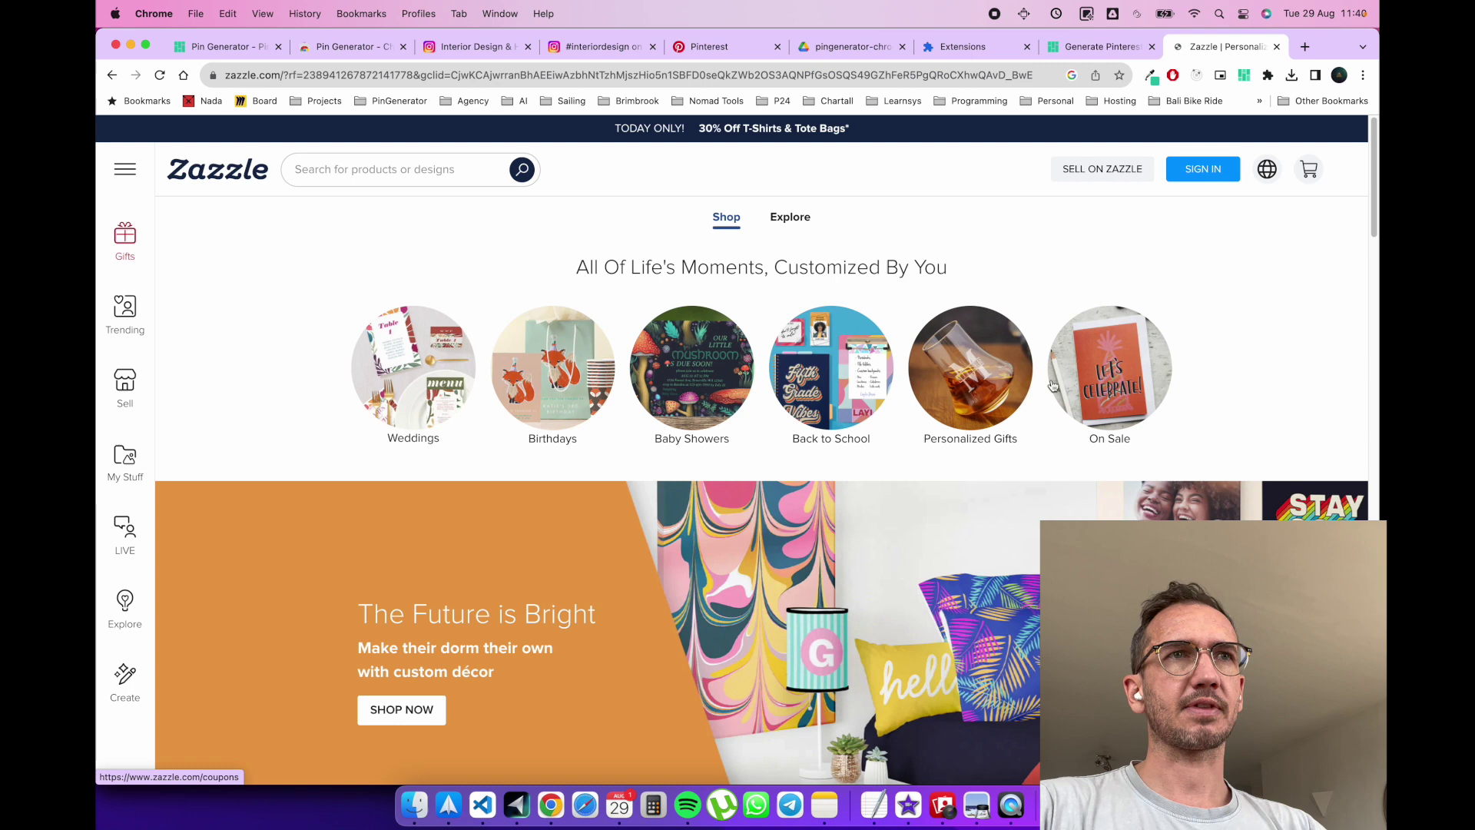
{"action": "left_click", "coordinate": [974, 384]}
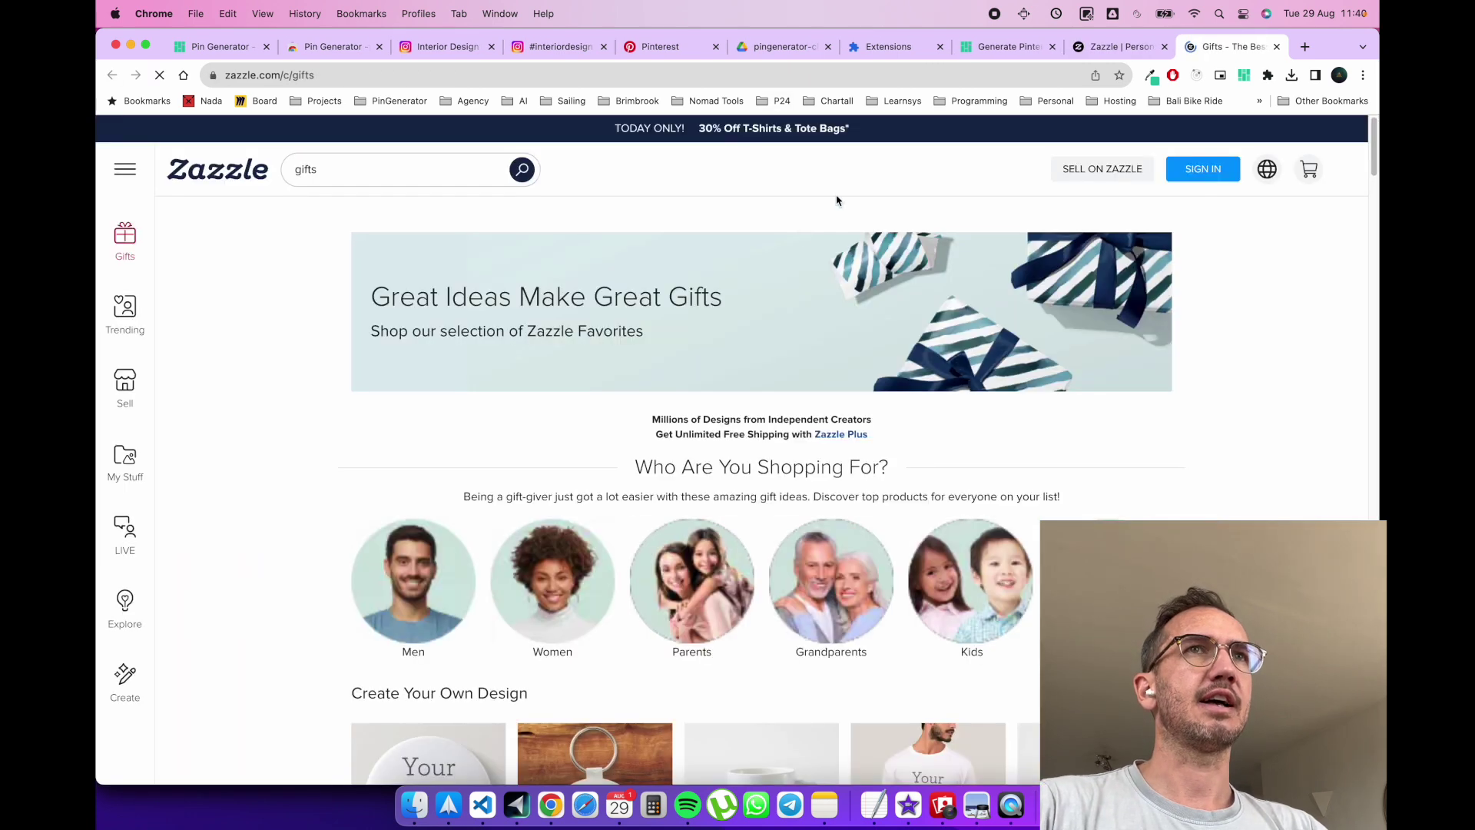
{"action": "scroll", "coordinate": [682, 494], "scroll_direction": "down", "scroll_amount": 15}
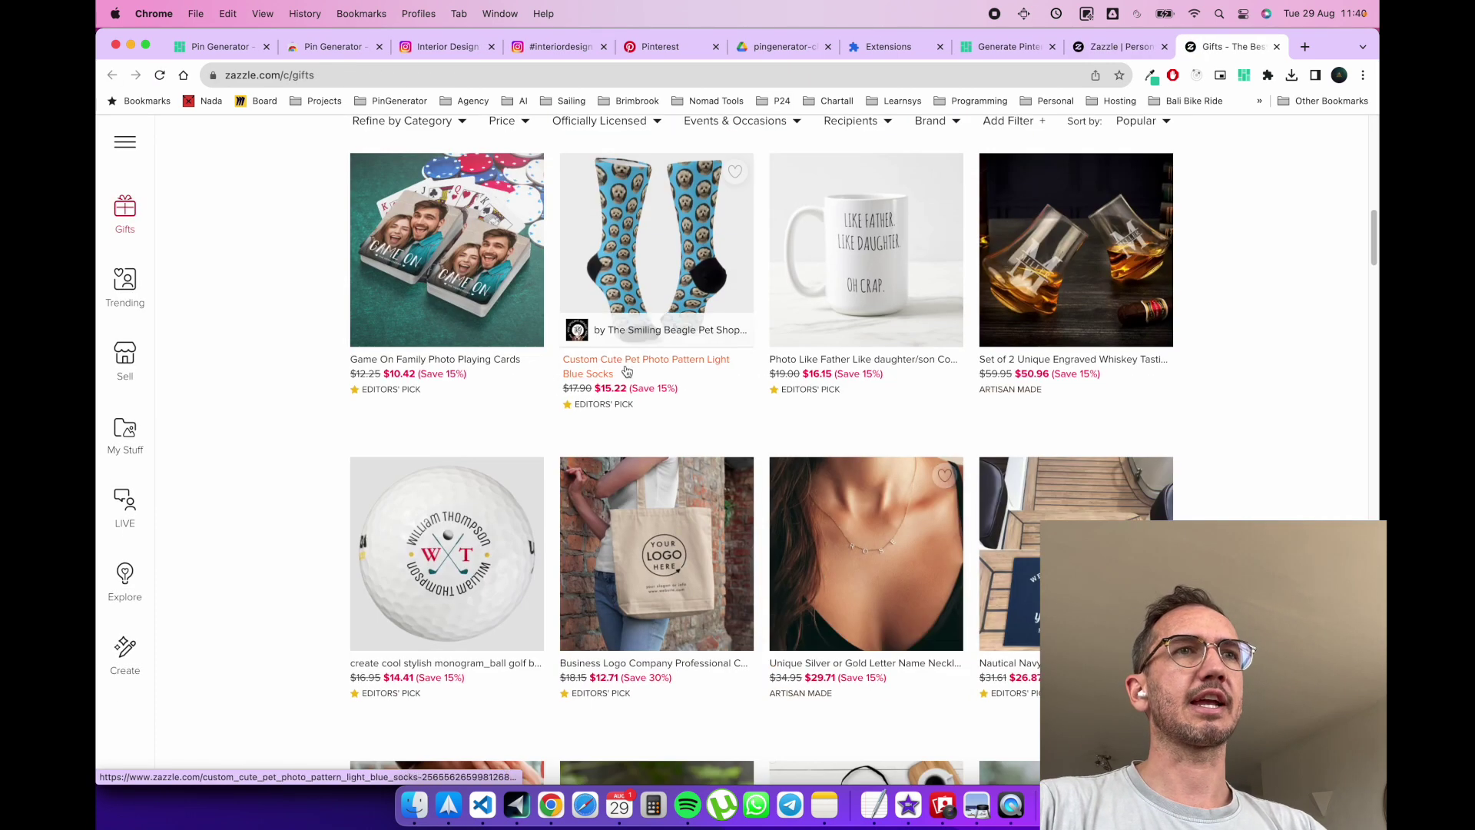
Scan the Zazzle gifts page for product images with Pin Generator
{"action": "left_click", "coordinate": [1244, 75]}
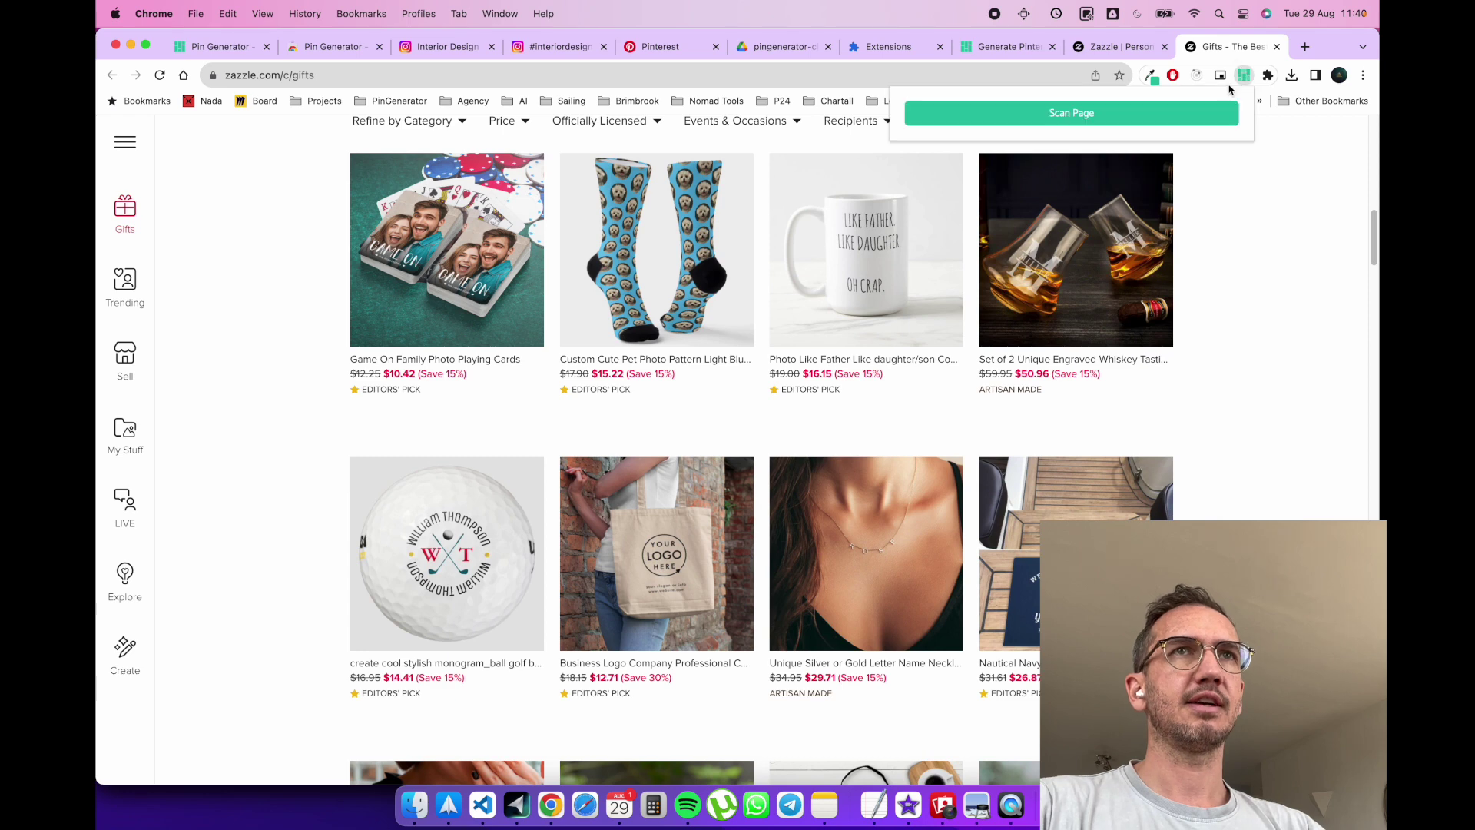
{"action": "left_click", "coordinate": [1183, 113]}
{"action": "scroll", "coordinate": [1134, 281], "scroll_direction": "down", "scroll_amount": 10}
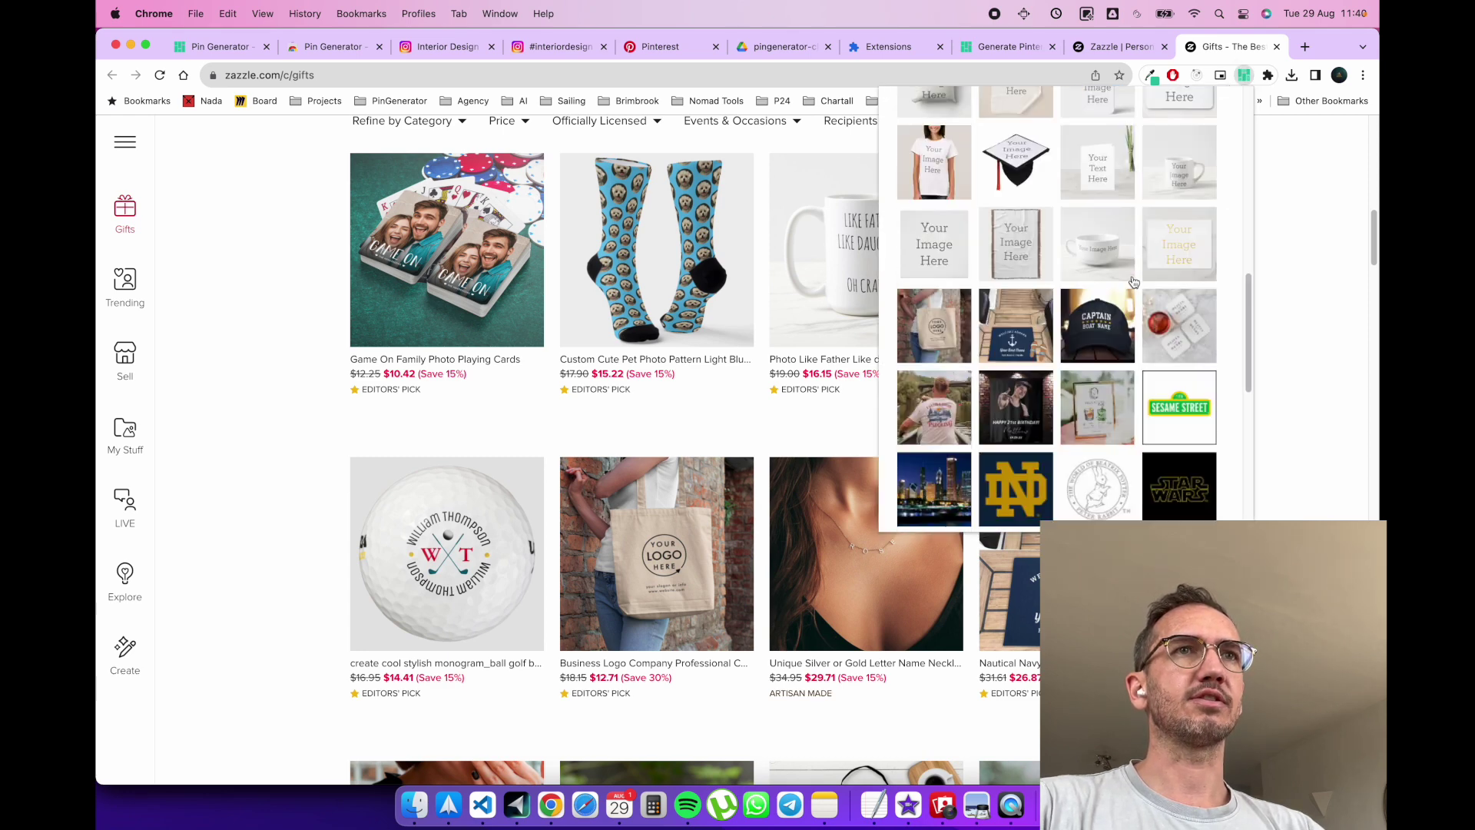
{"action": "left_click", "coordinate": [1278, 210]}
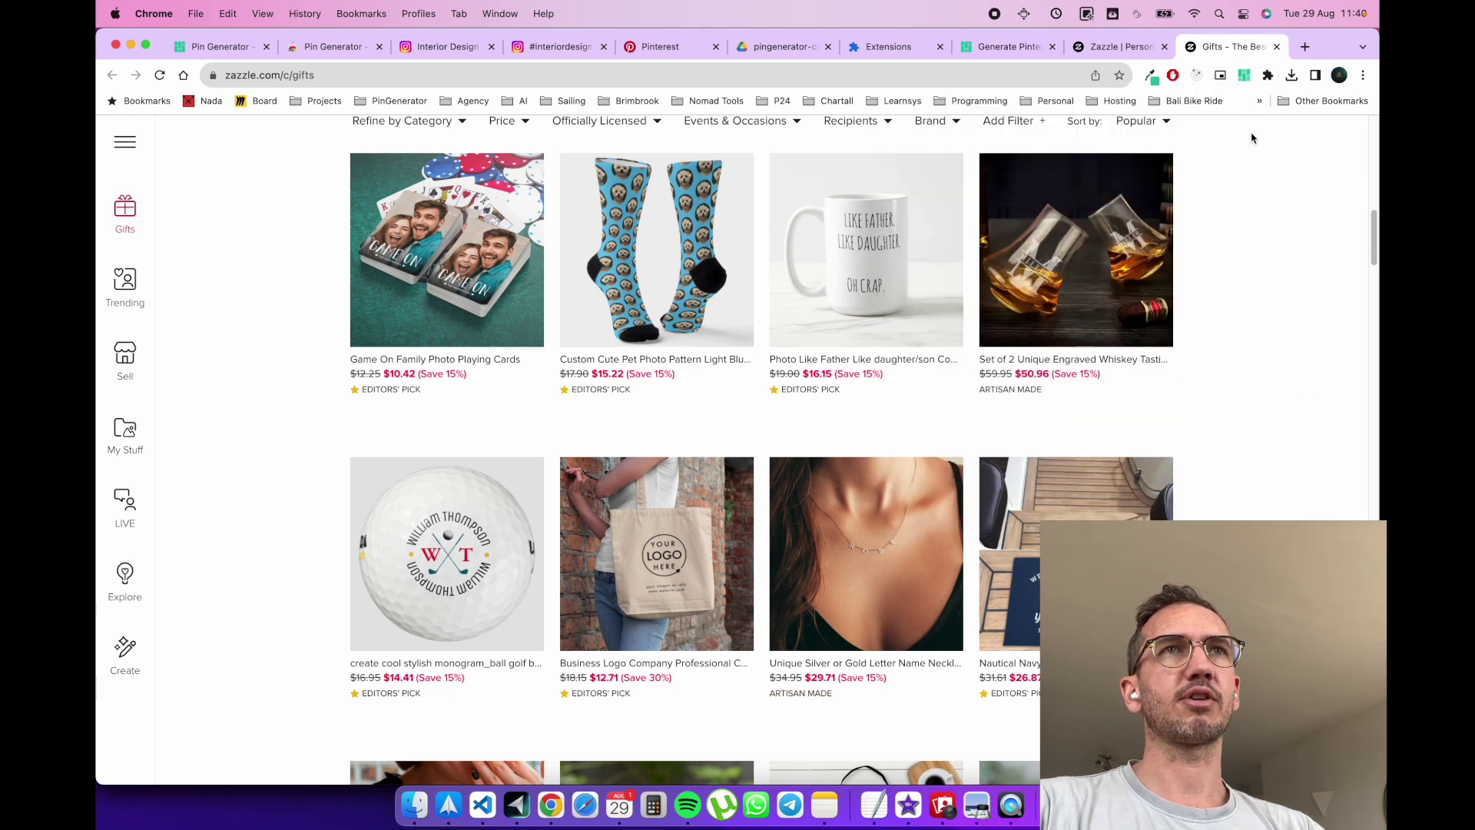
{"action": "left_click", "coordinate": [1244, 74]}
{"action": "left_click", "coordinate": [1267, 252]}
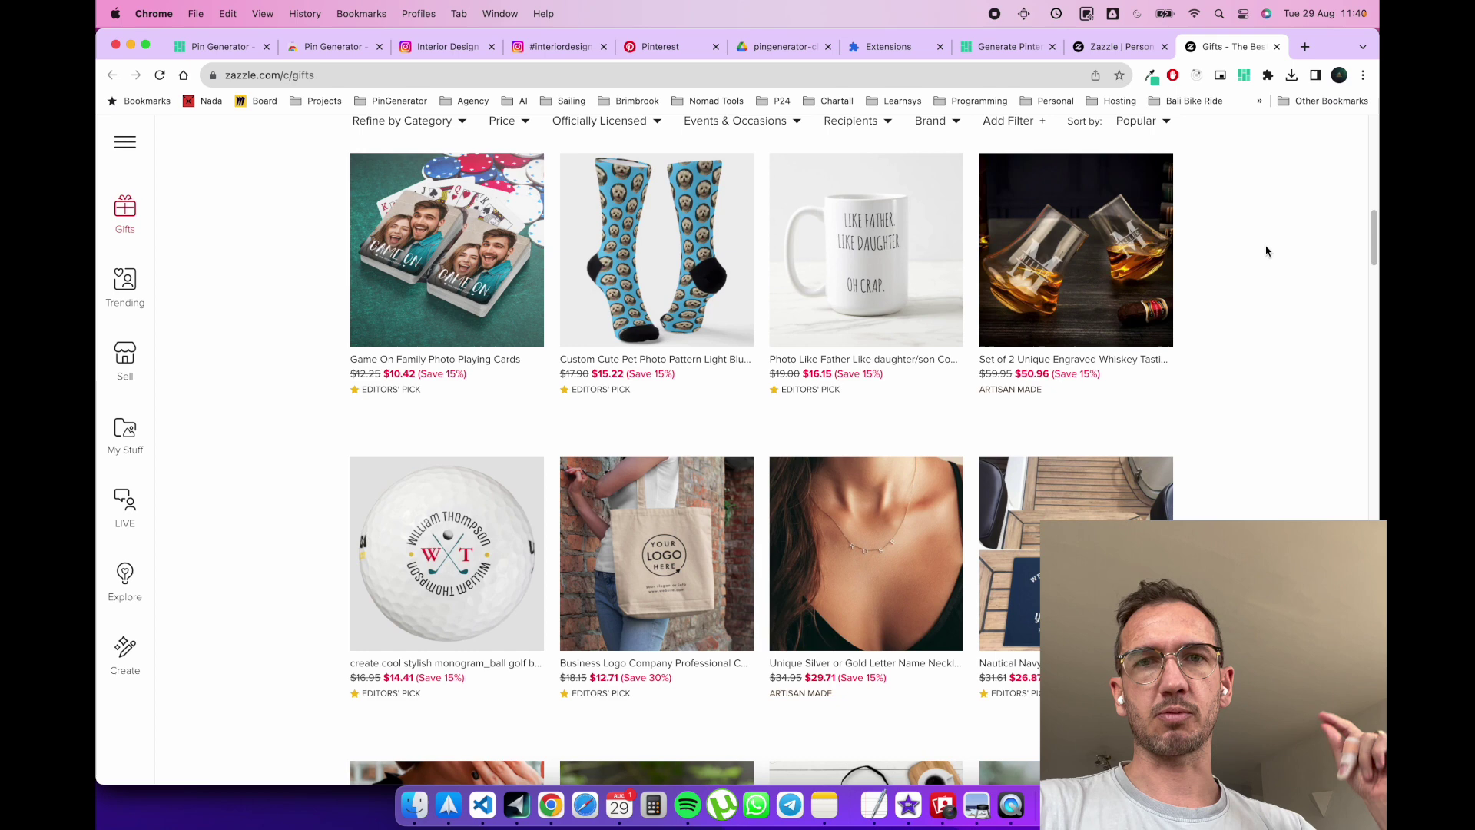